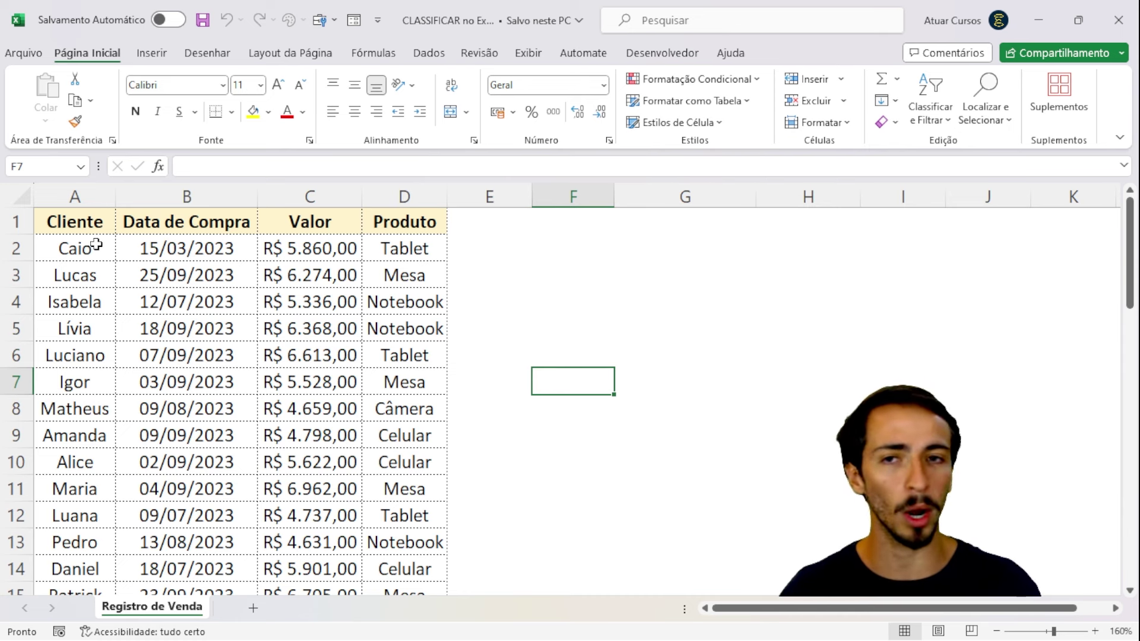
Step: Inspect the first client row: Caio's purchase date, sale value and product Tablet
click(74, 231)
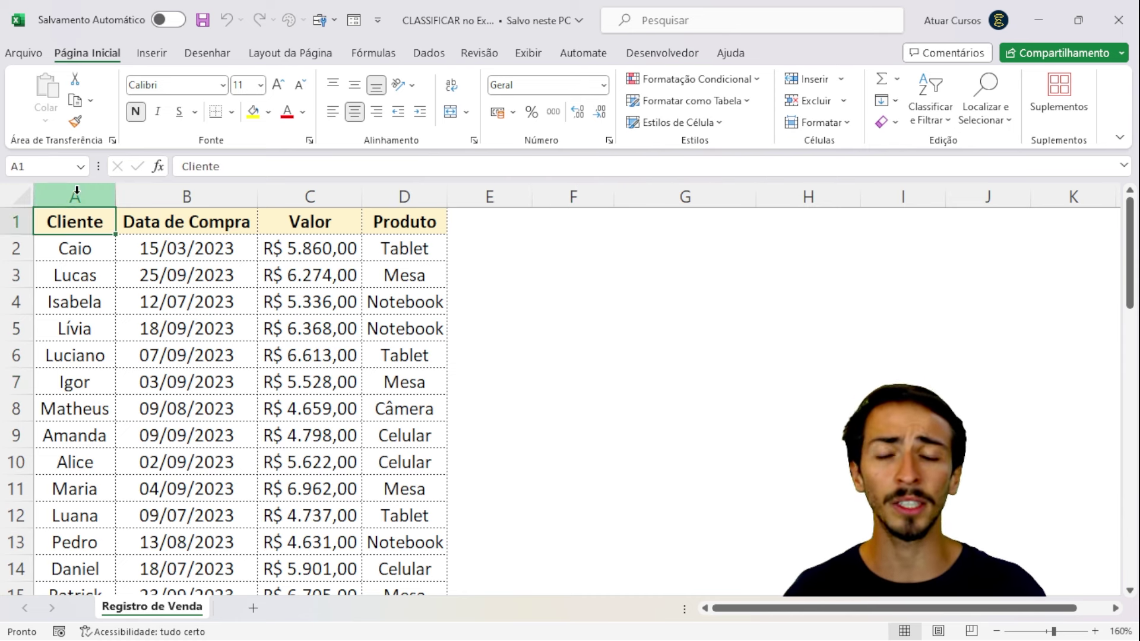
click(77, 190)
click(89, 239)
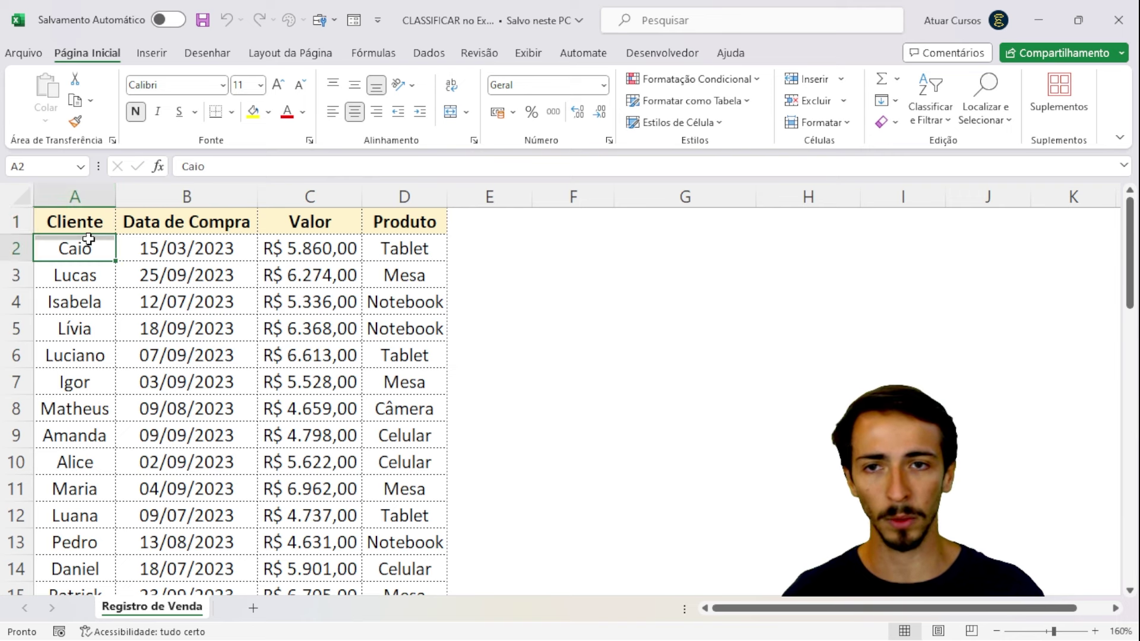
key(Down)
key(Down)
key(Down)
key(Down)
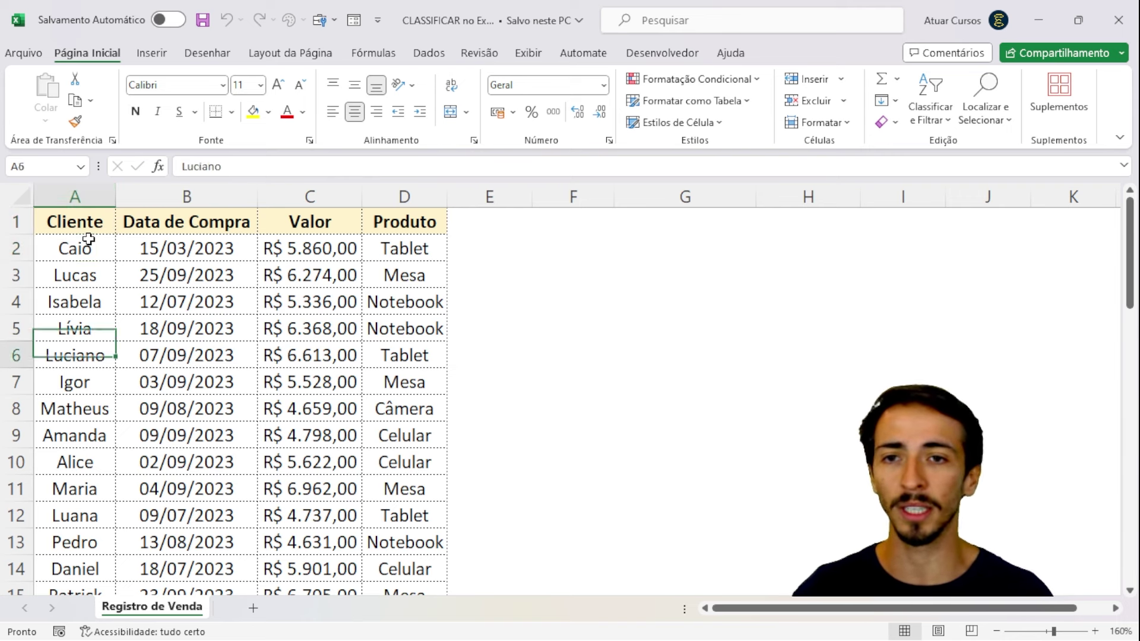
key(Down)
key(Down)
key(Down)
key(Down)
key(Down)
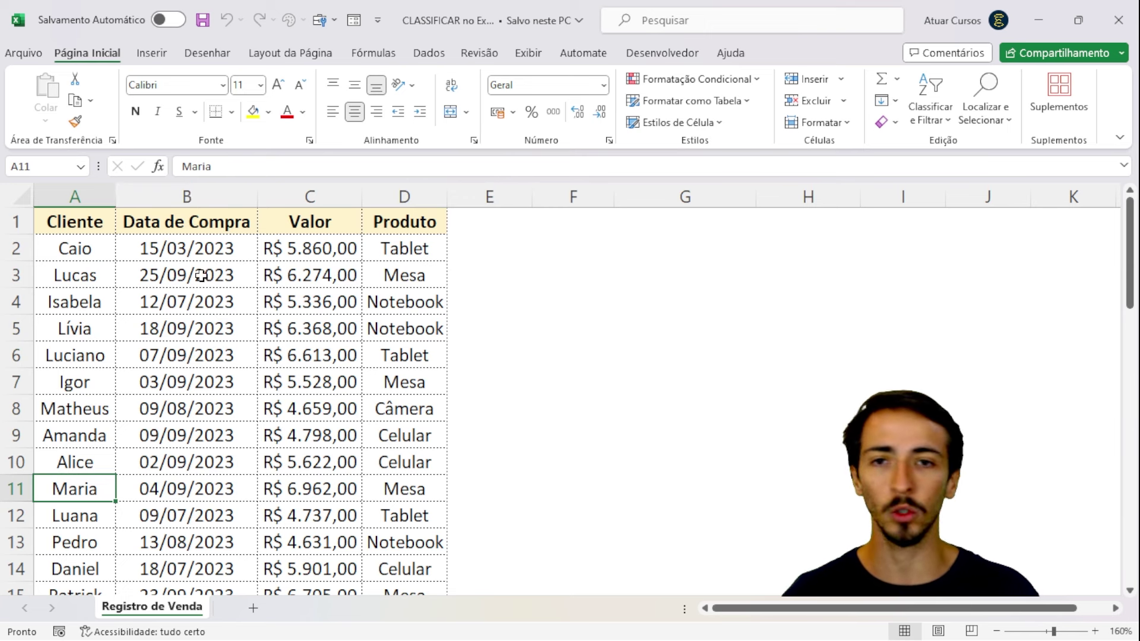
click(190, 247)
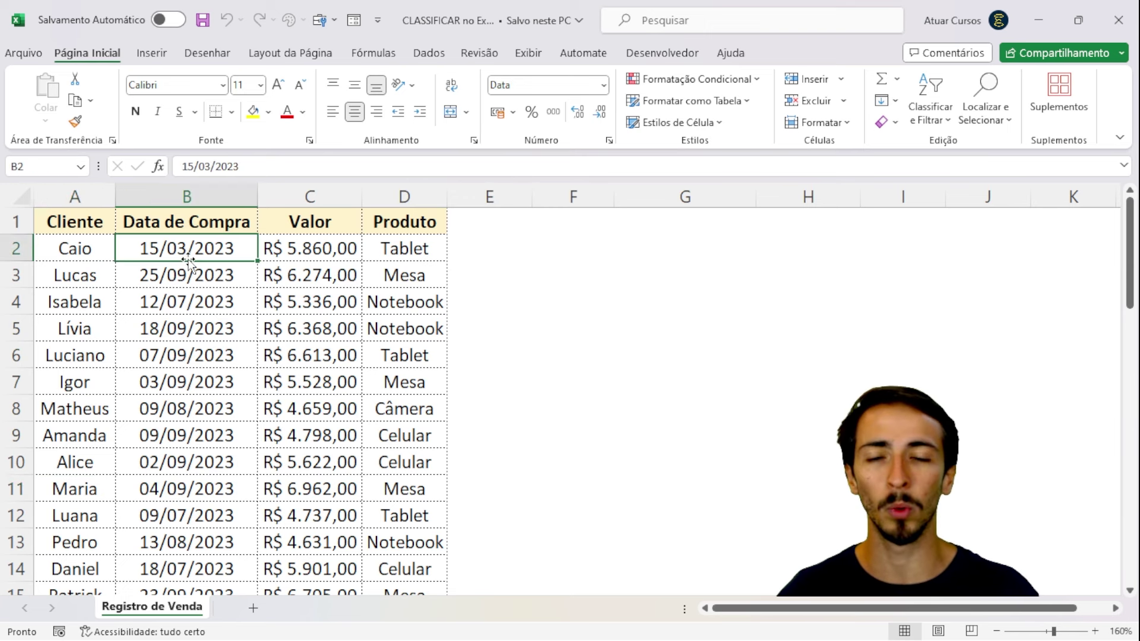
click(297, 247)
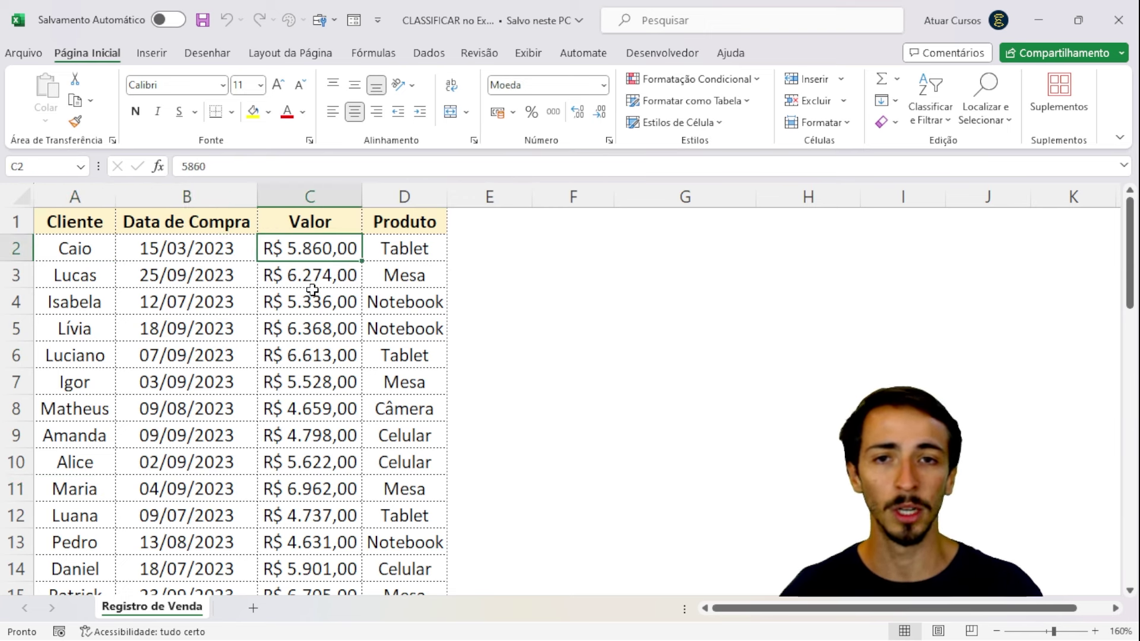
click(403, 253)
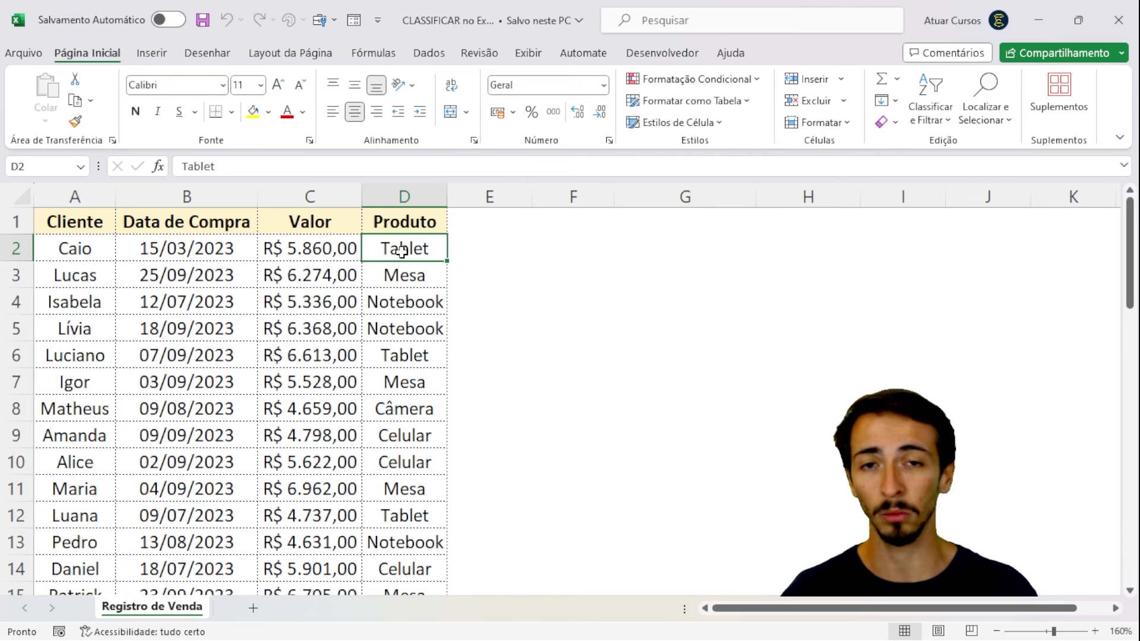
Step: Inspect row 3 (Lucas, Mesa), then rows 4–9 including the Tablet sale in row 6
click(82, 275)
click(196, 278)
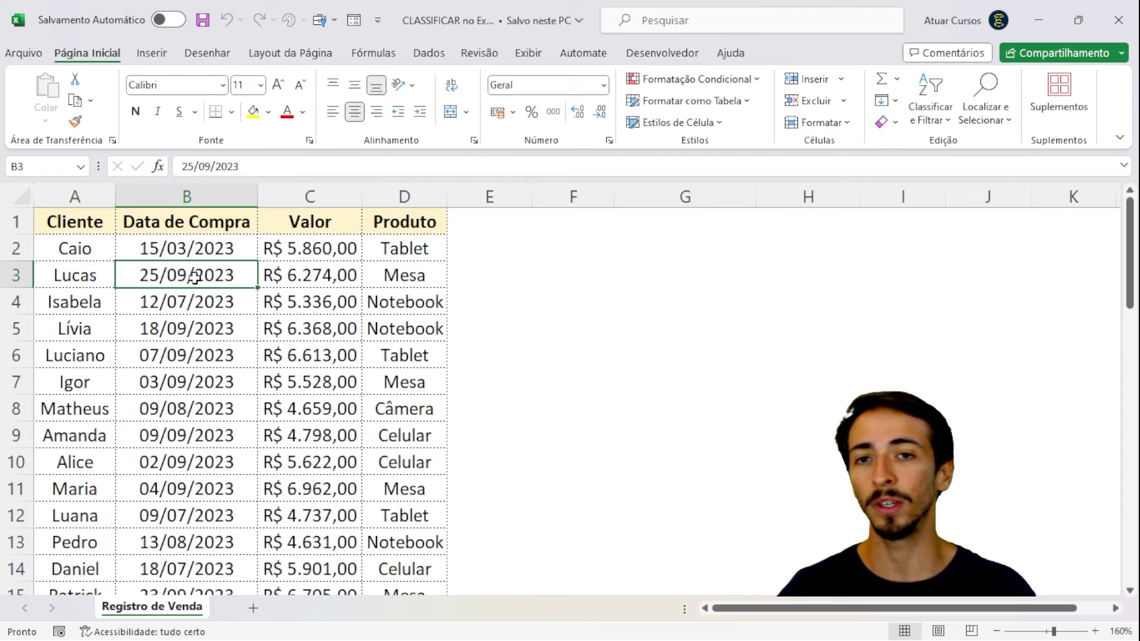
click(324, 282)
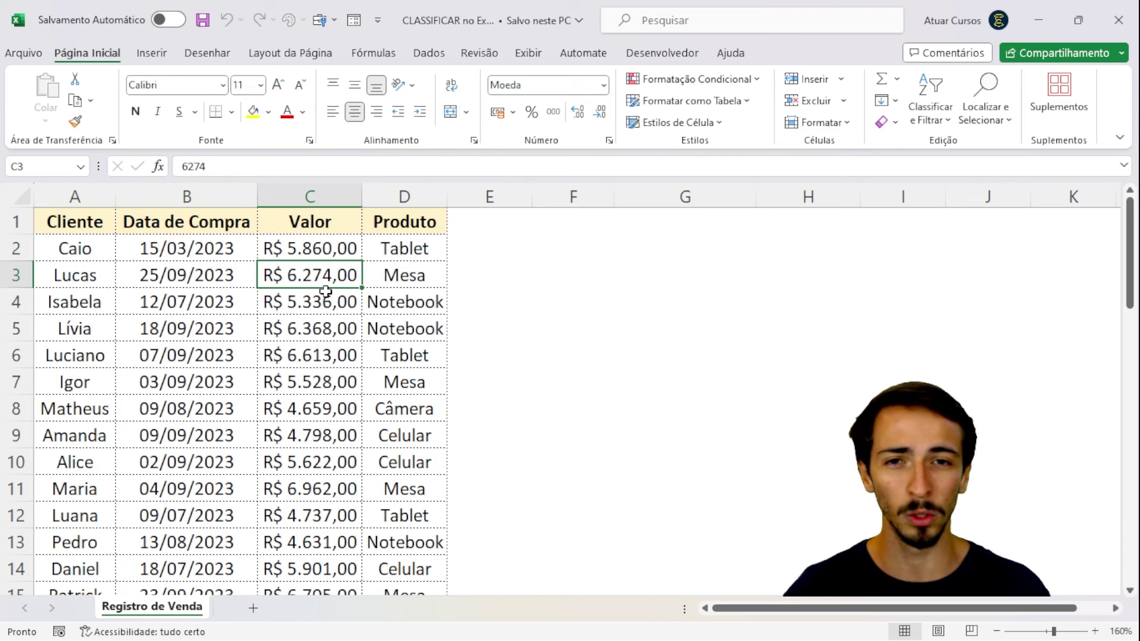
click(417, 274)
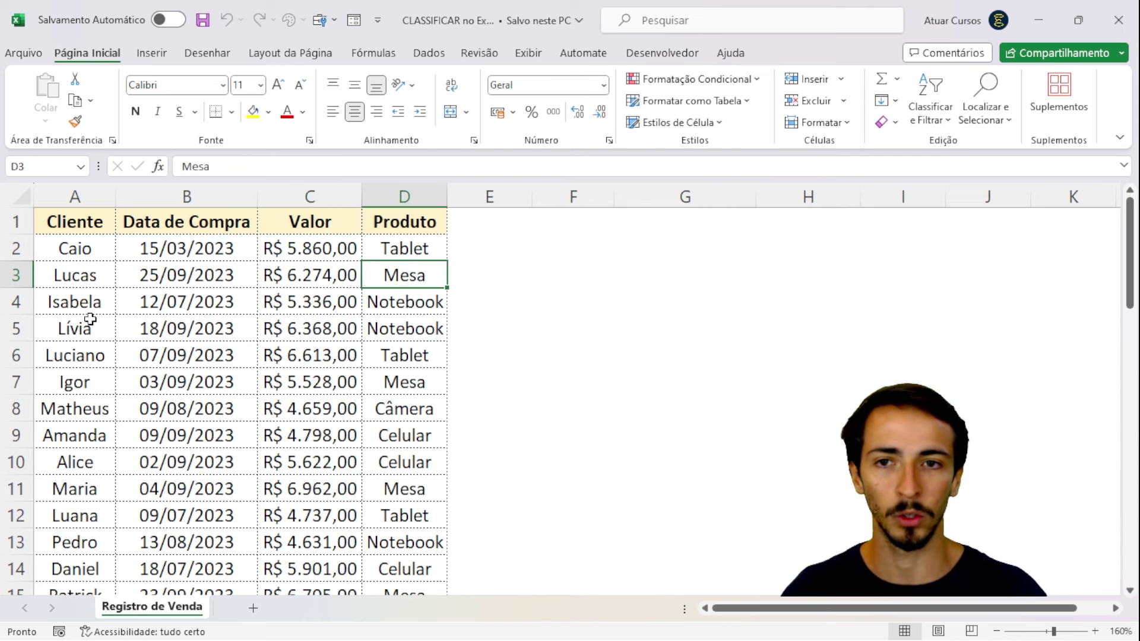
mouse_move(86, 310)
mouse_down()
mouse_move(196, 334)
mouse_move(321, 447)
mouse_up()
click(407, 351)
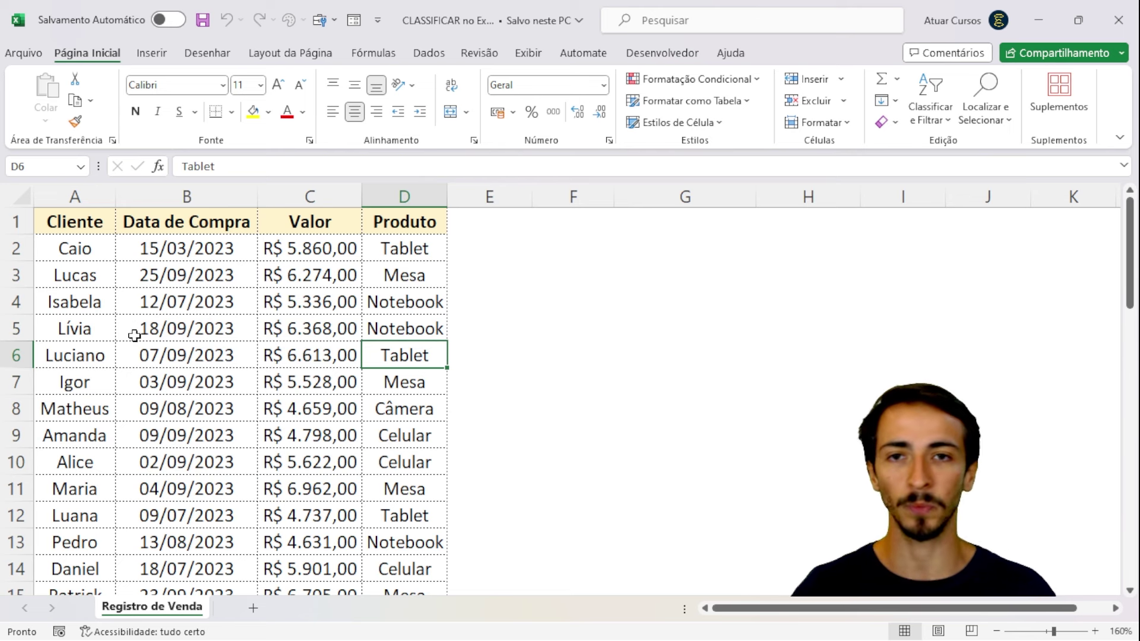
click(184, 351)
Step: Step through the purchase dates down the table and jump back to the top
click(196, 246)
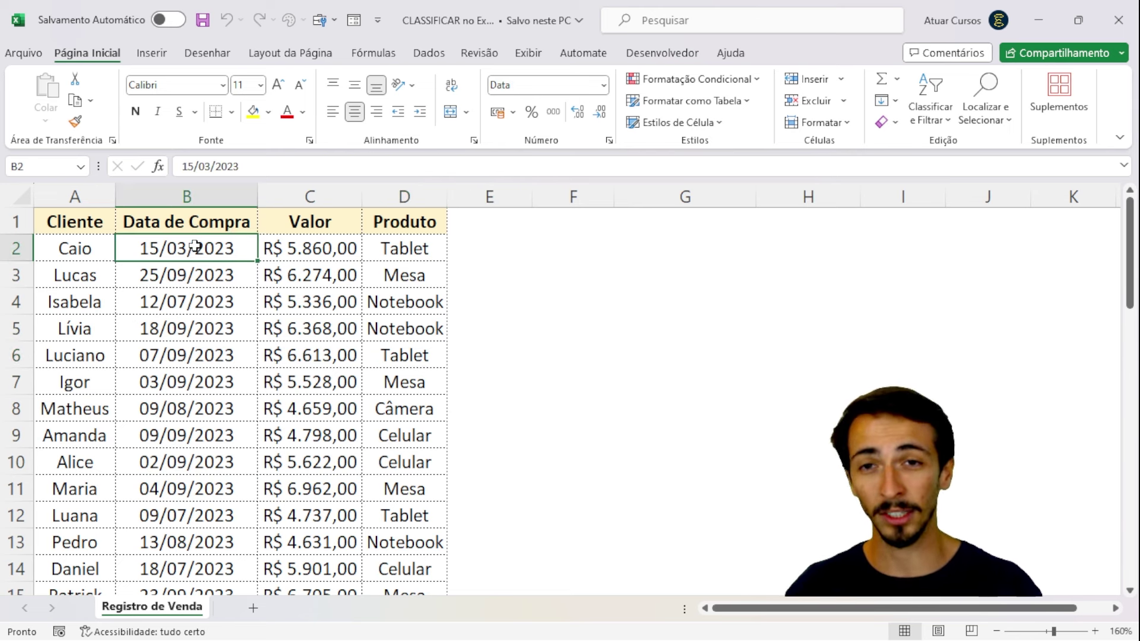
key(Down)
key(Up)
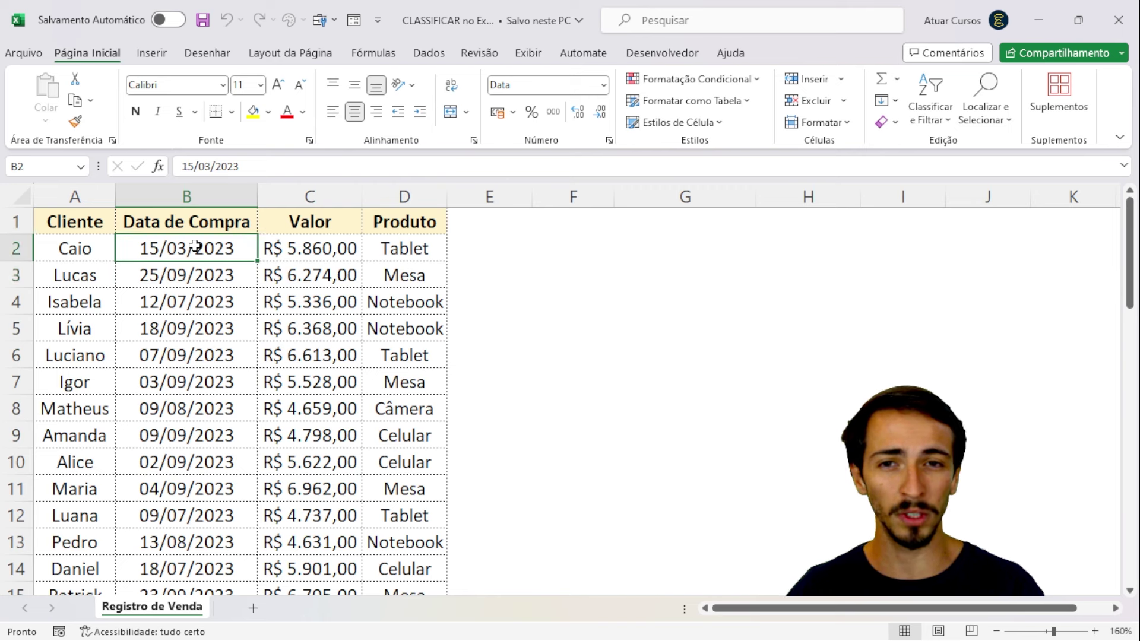
key(Down)
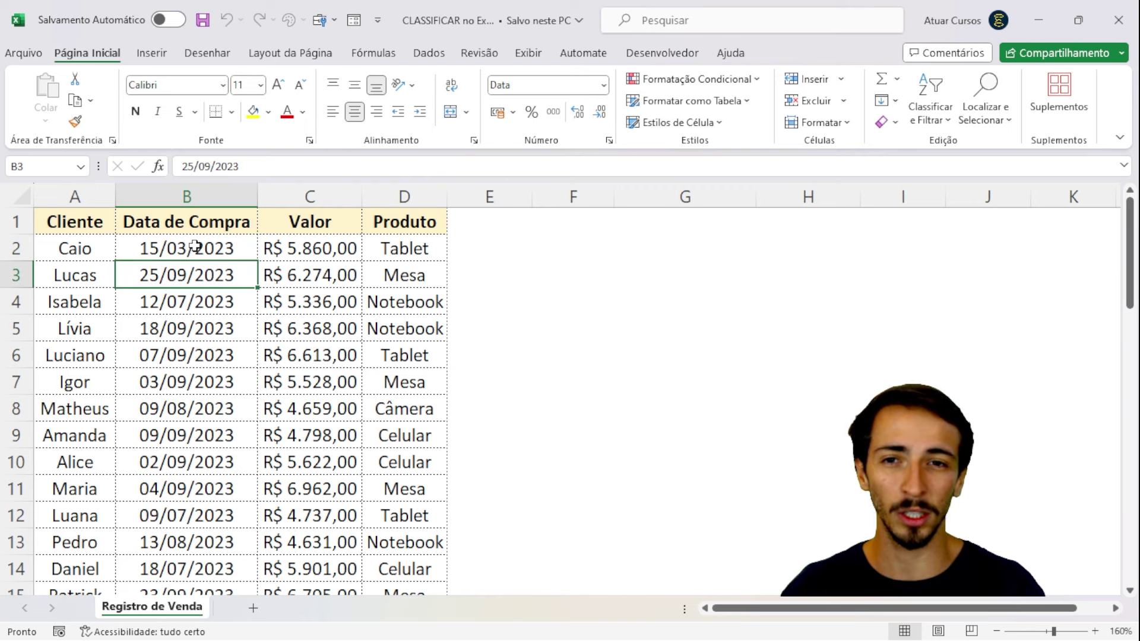
key(Down)
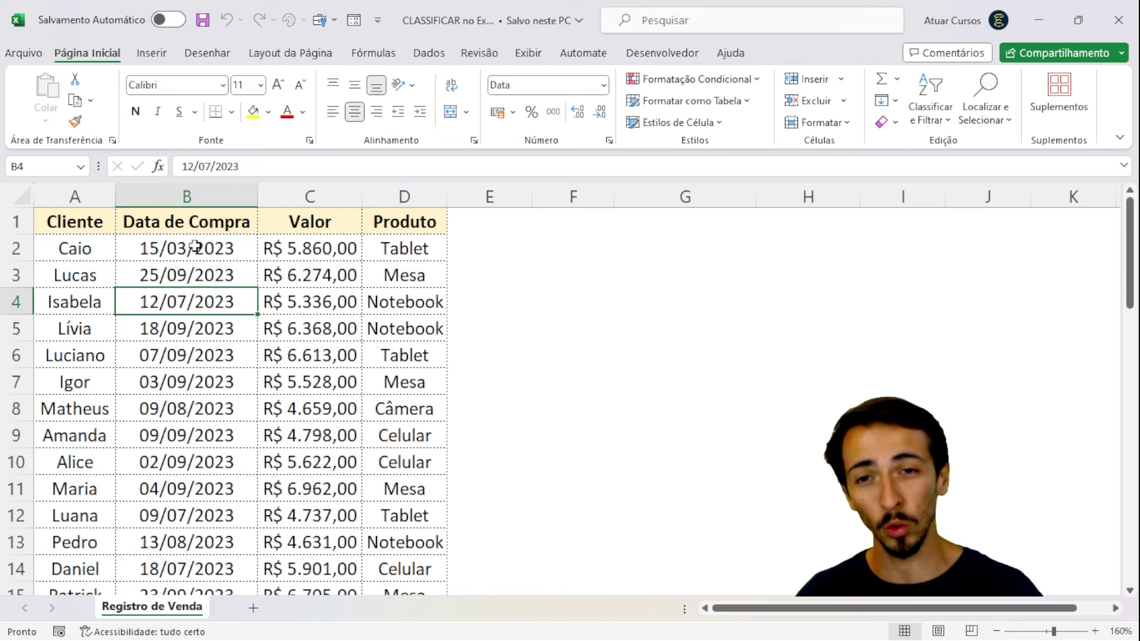
key(Down)
key(Down)
key(Down)
key(Down)
key(Down)
key(Down)
key(Up)
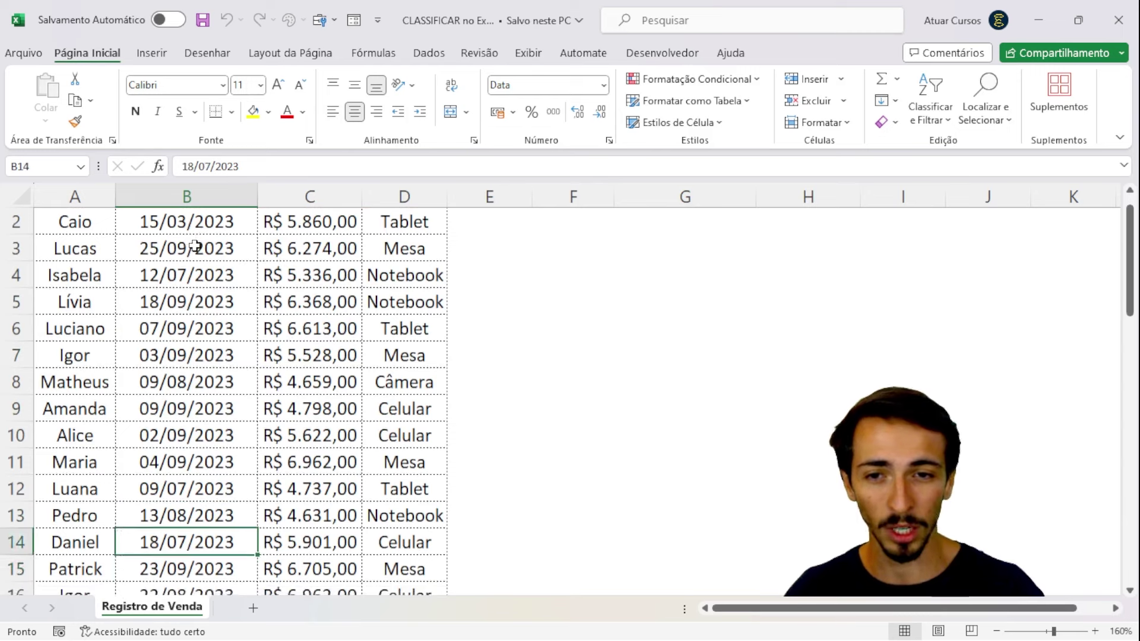
key(Down)
key(Down)
key(Down)
key(Down)
key(Down)
key(Up)
key(Up)
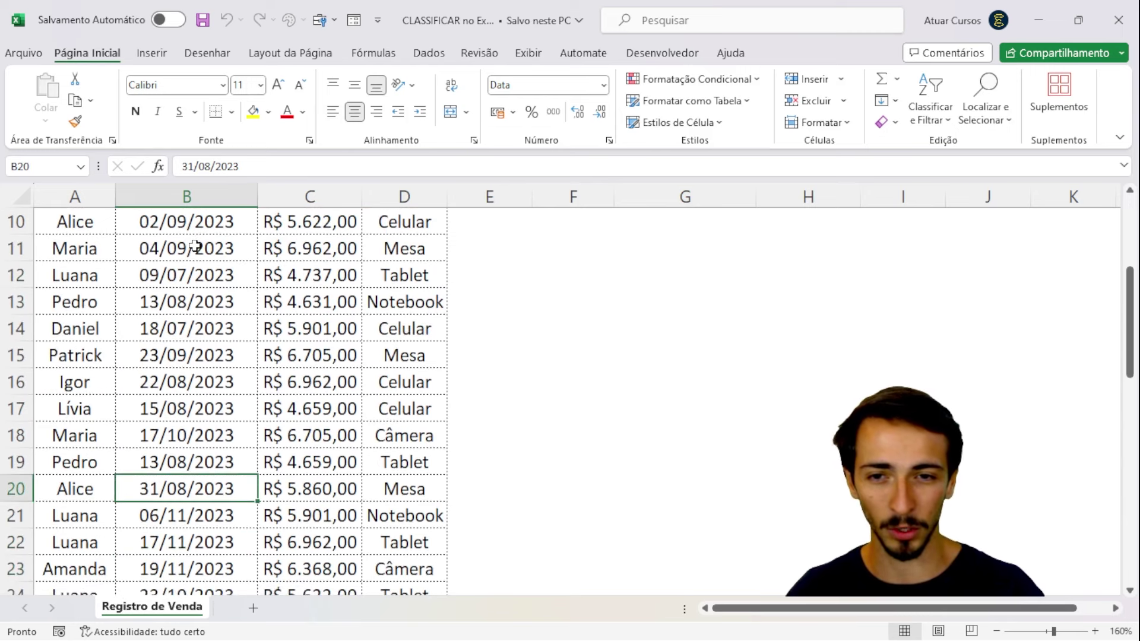
key(Down)
key(Up)
key(Down)
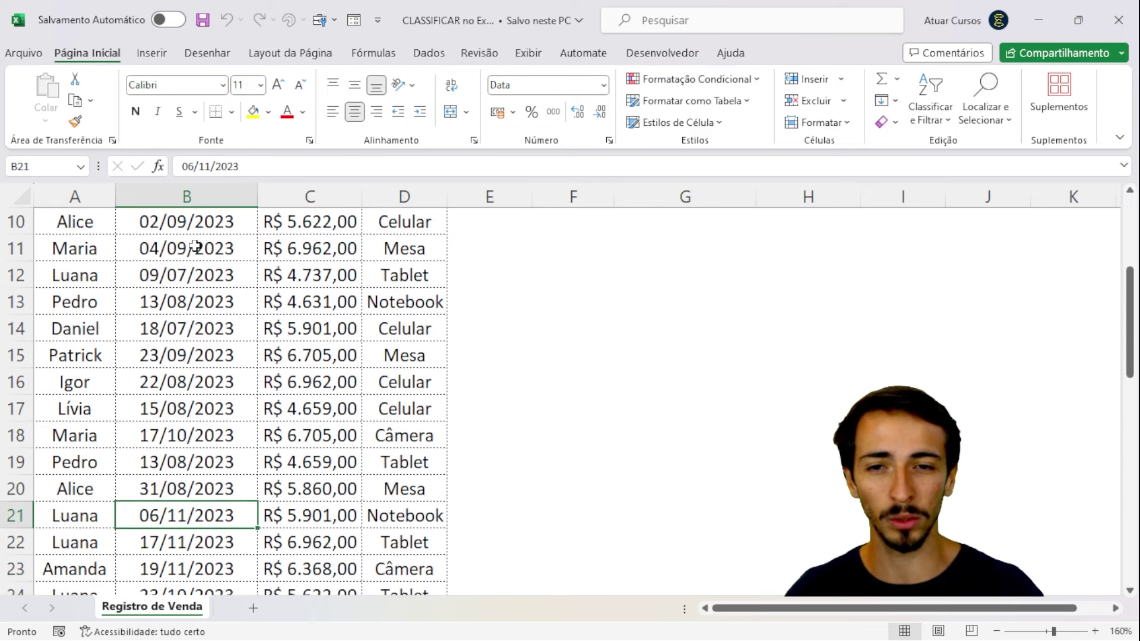
key(Down)
key(Down)
key(Down)
key(Down)
key(Down)
key(Down)
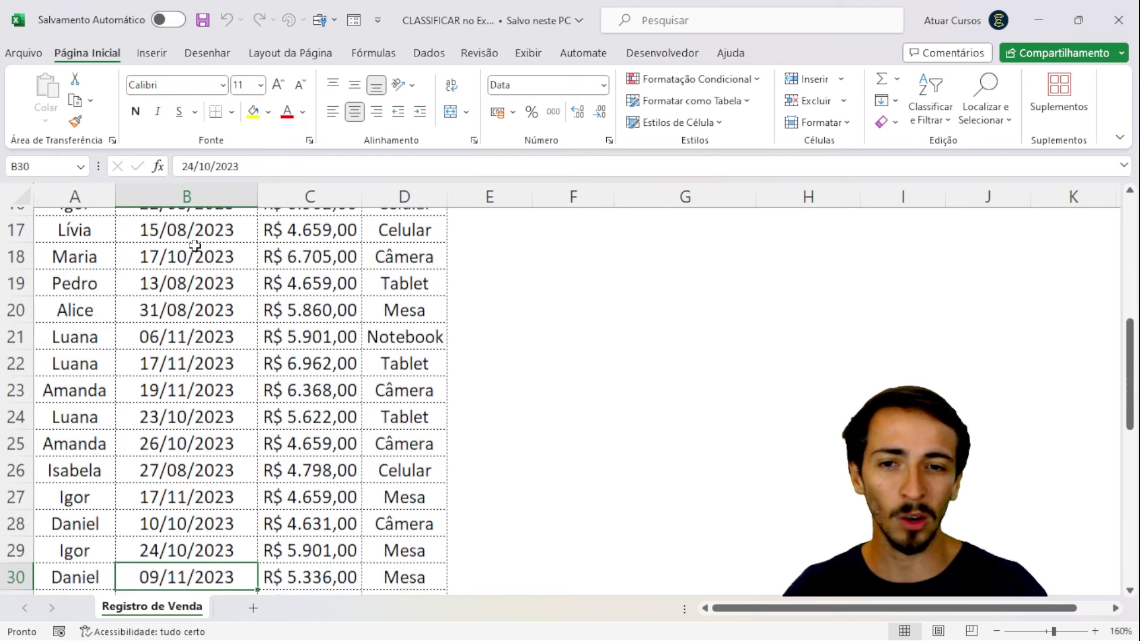
key(Down)
key(Down)
key(Down)
key(Down)
key(Down)
key(Down)
key(Down)
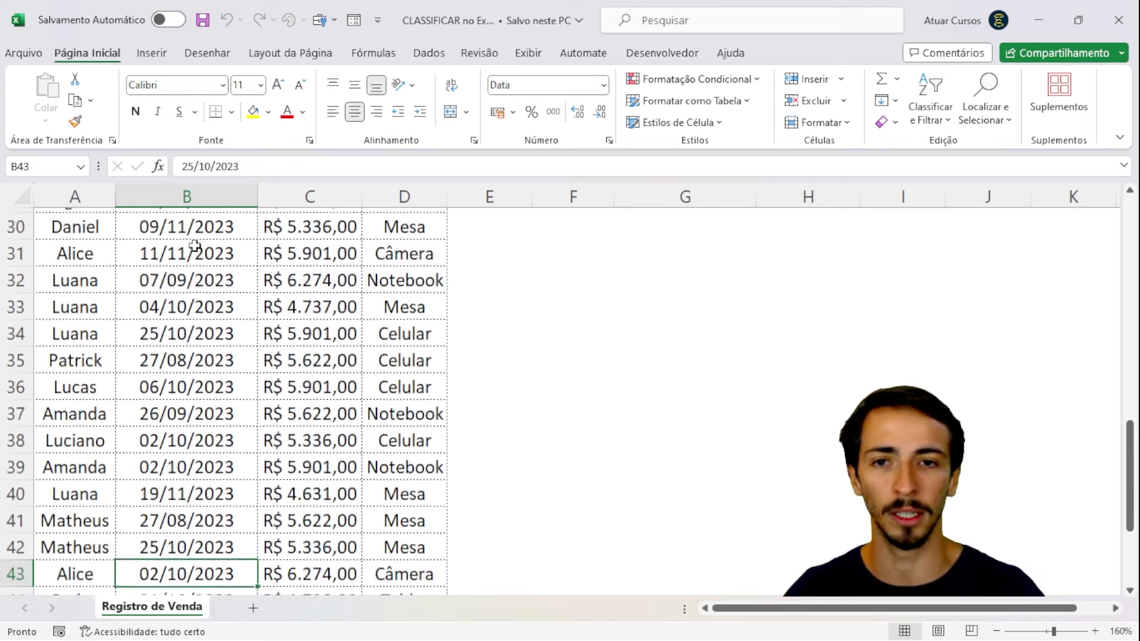
key(Up)
key(Up)
key(ctrl+Up)
key(Down)
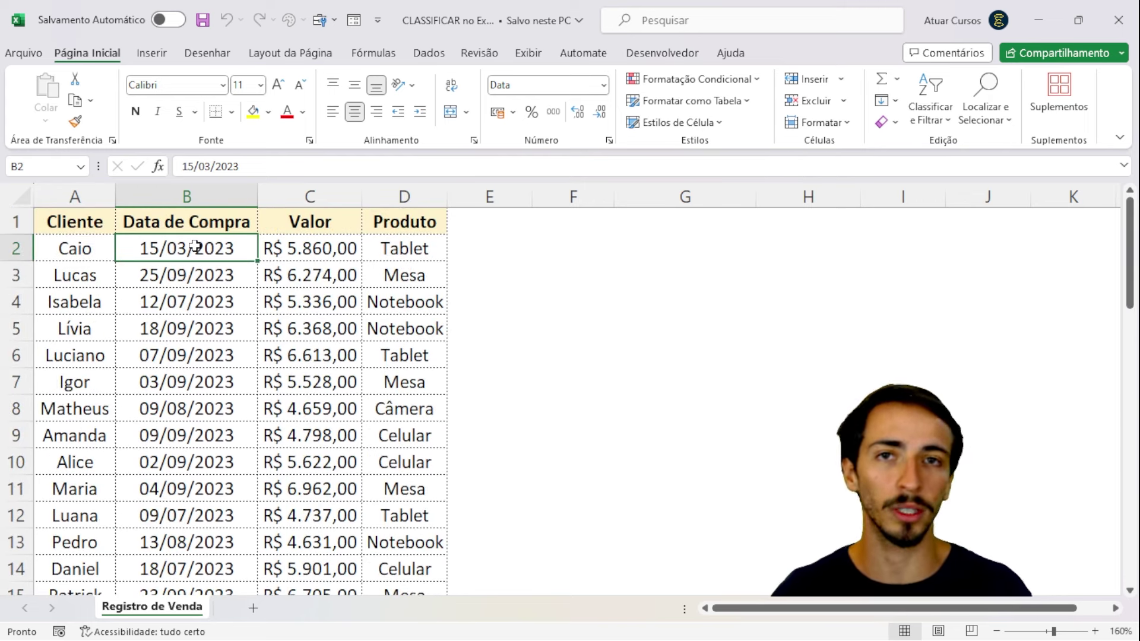
Step: Check the sale values and purchase dates in rows 2–5
key(Right)
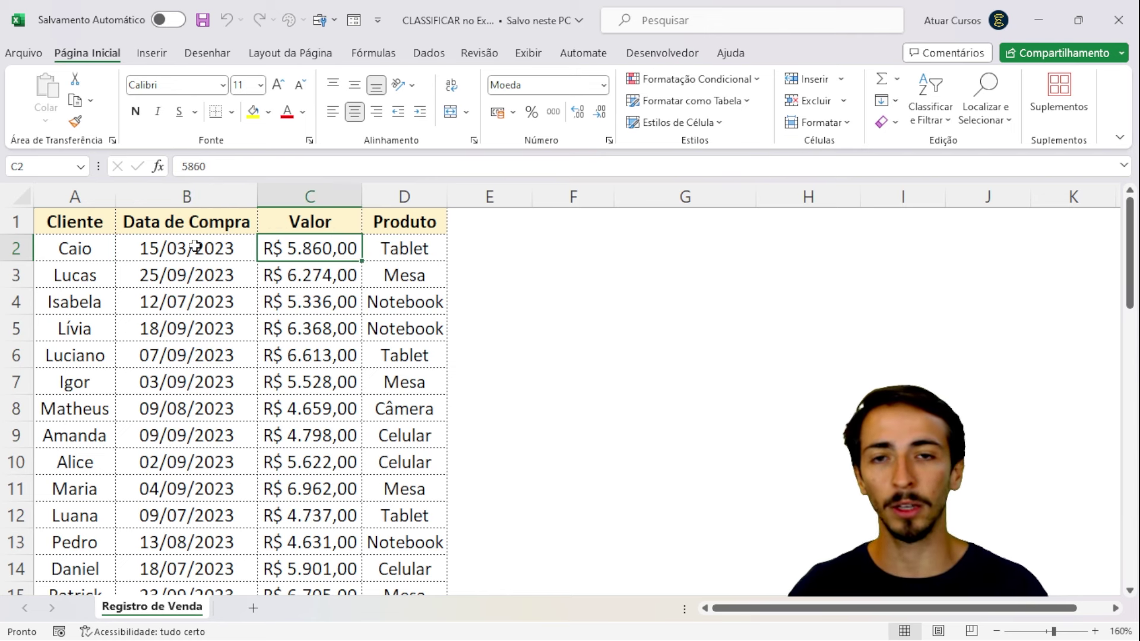
key(Down)
key(Down)
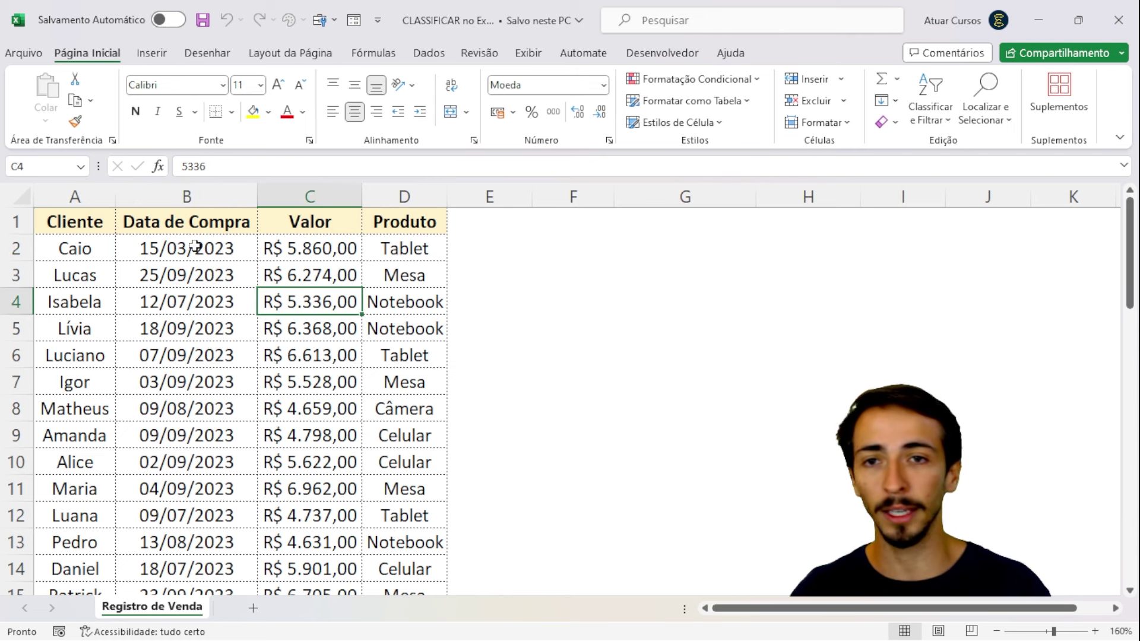
key(Left)
key(Left)
key(Right)
key(Right)
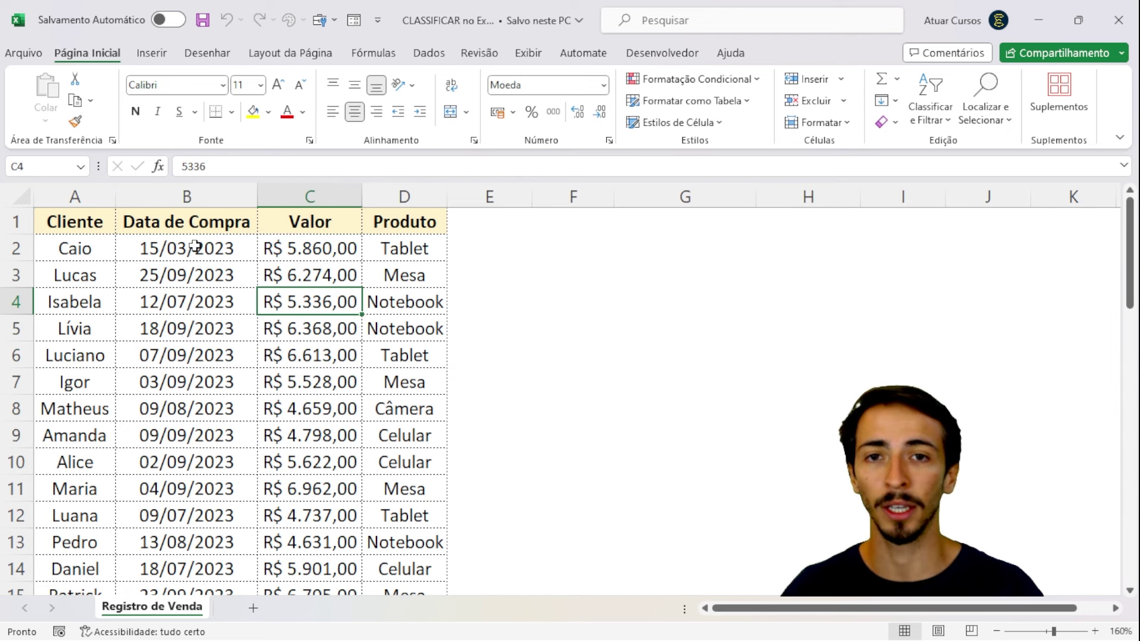
key(Up)
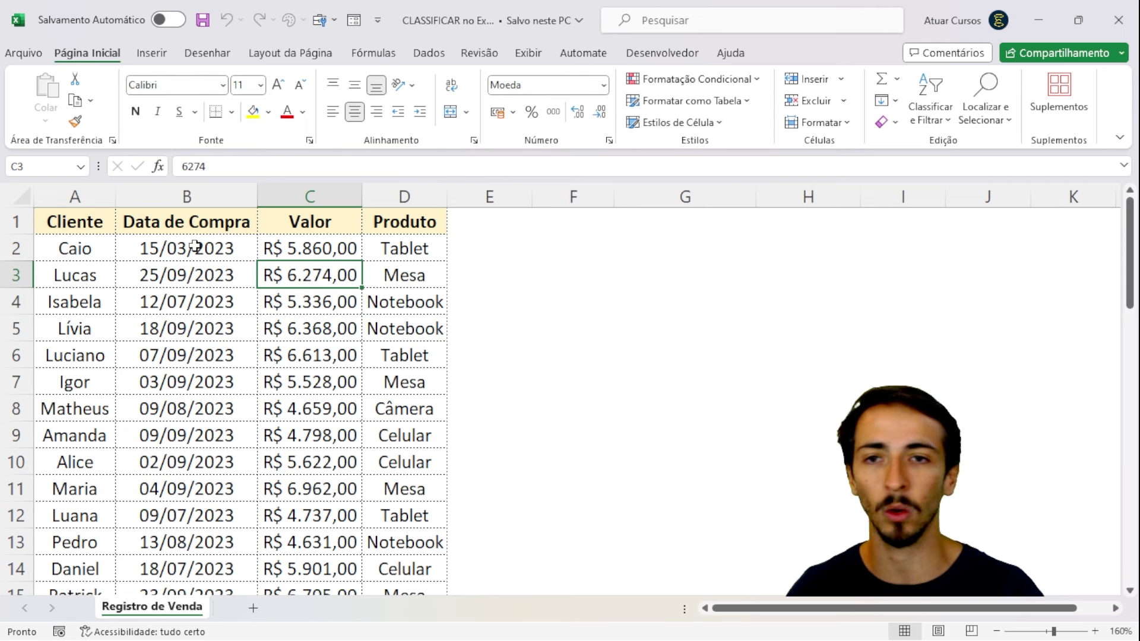
key(Left)
key(Left)
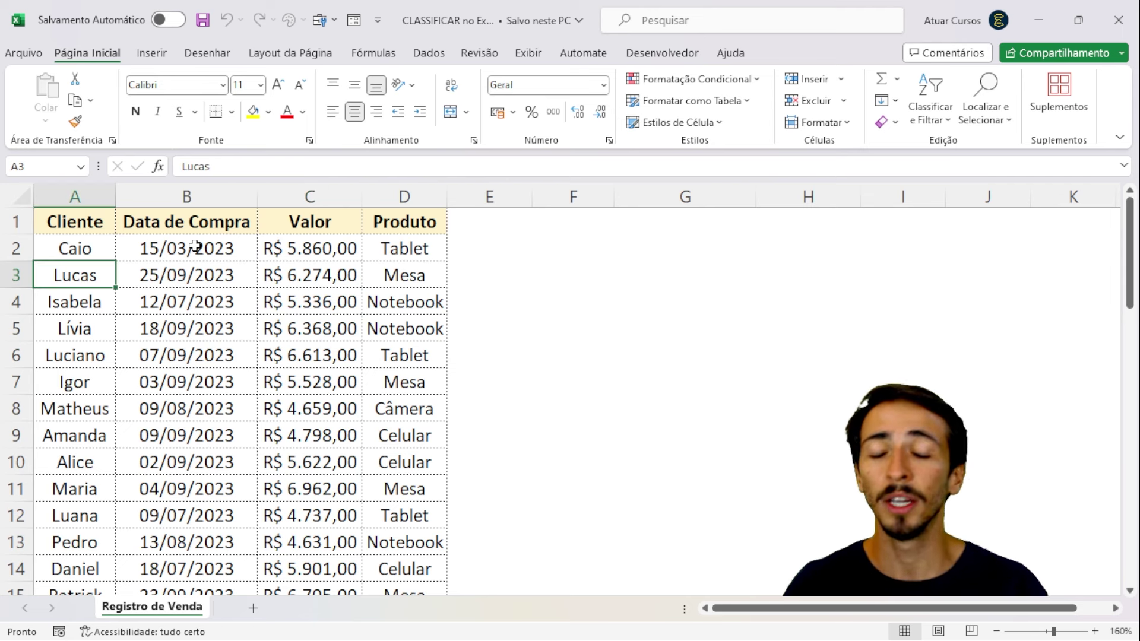
key(Right)
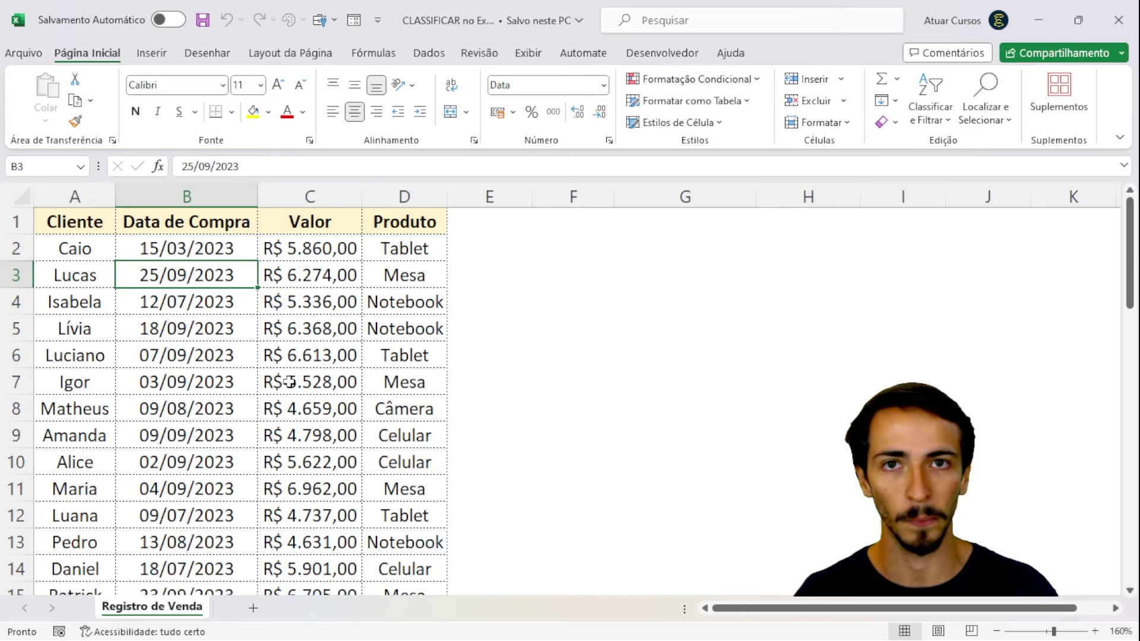
click(305, 317)
click(203, 320)
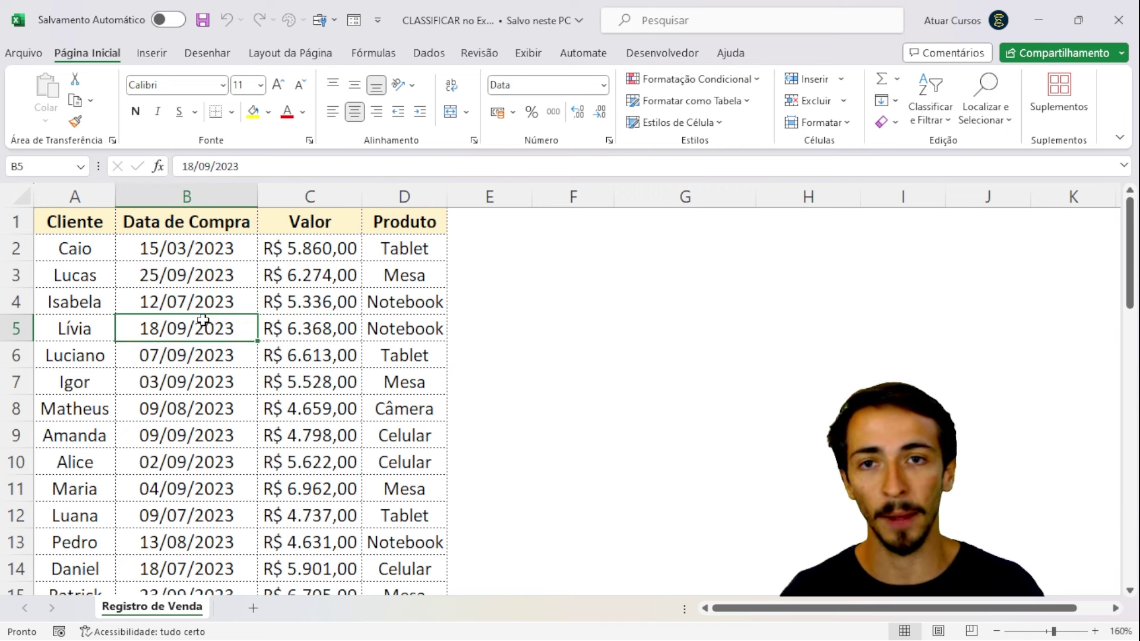
click(268, 296)
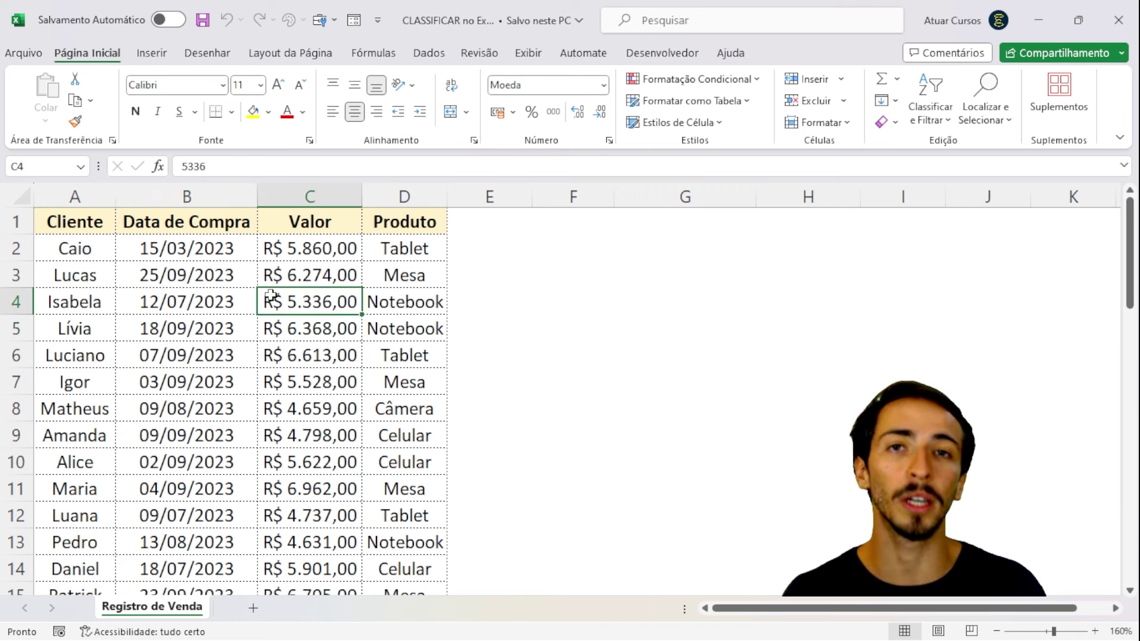
click(220, 301)
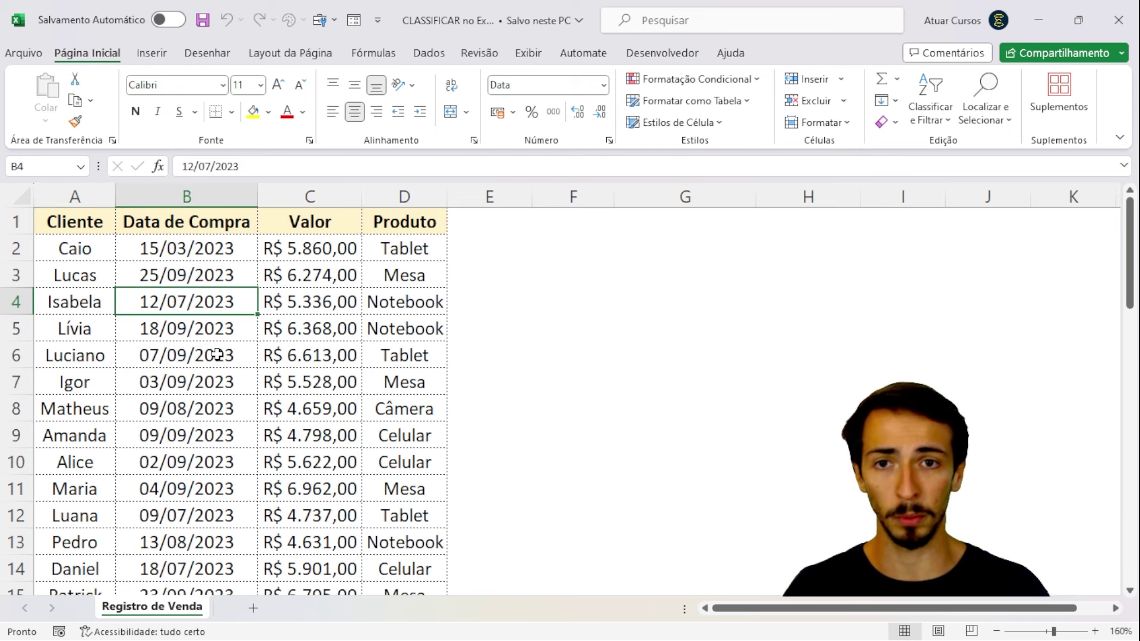
click(550, 296)
click(181, 301)
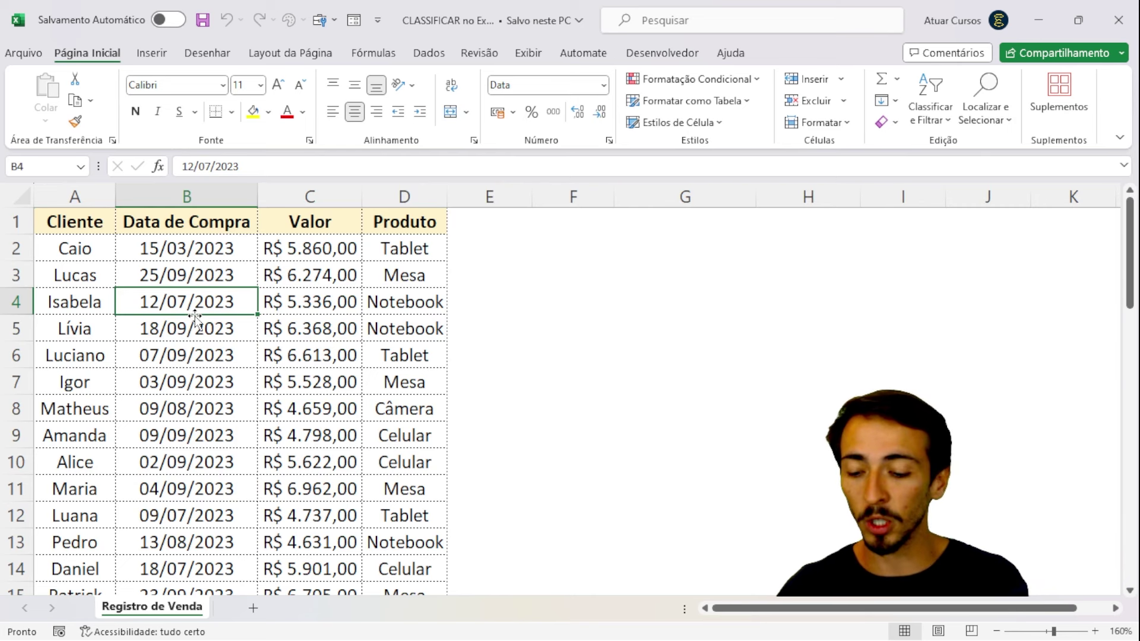
Step: Toggle AutoFilter on the header row with Ctrl+Shift+L, leaving the filters switched on
key(ctrl+shift+l)
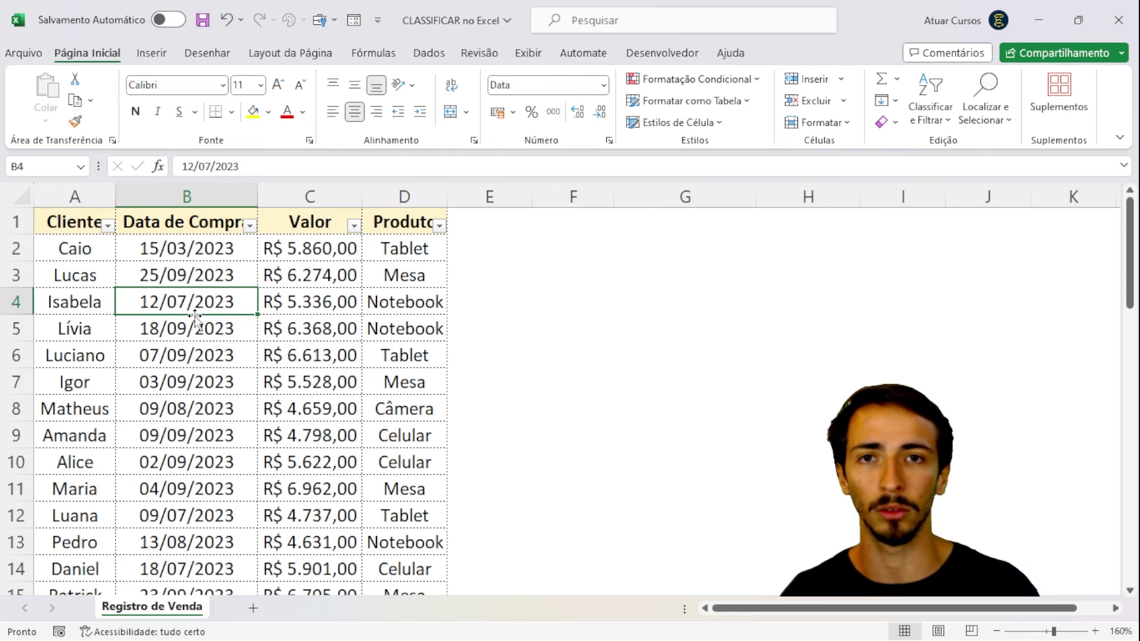
key(ctrl+shift+l)
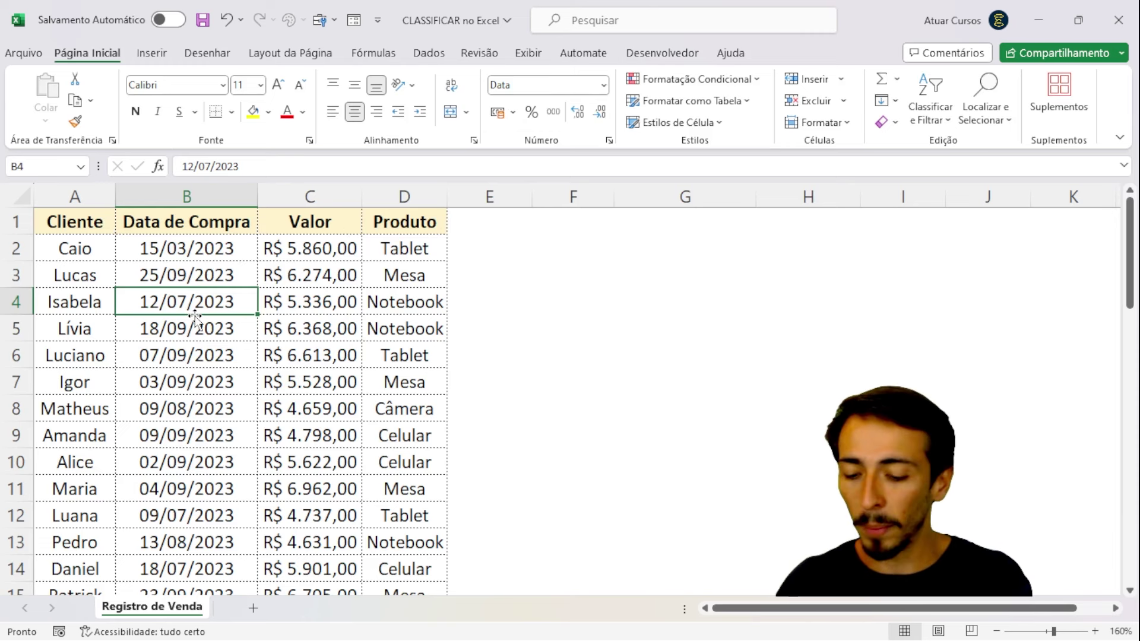
key(ctrl+shift+l)
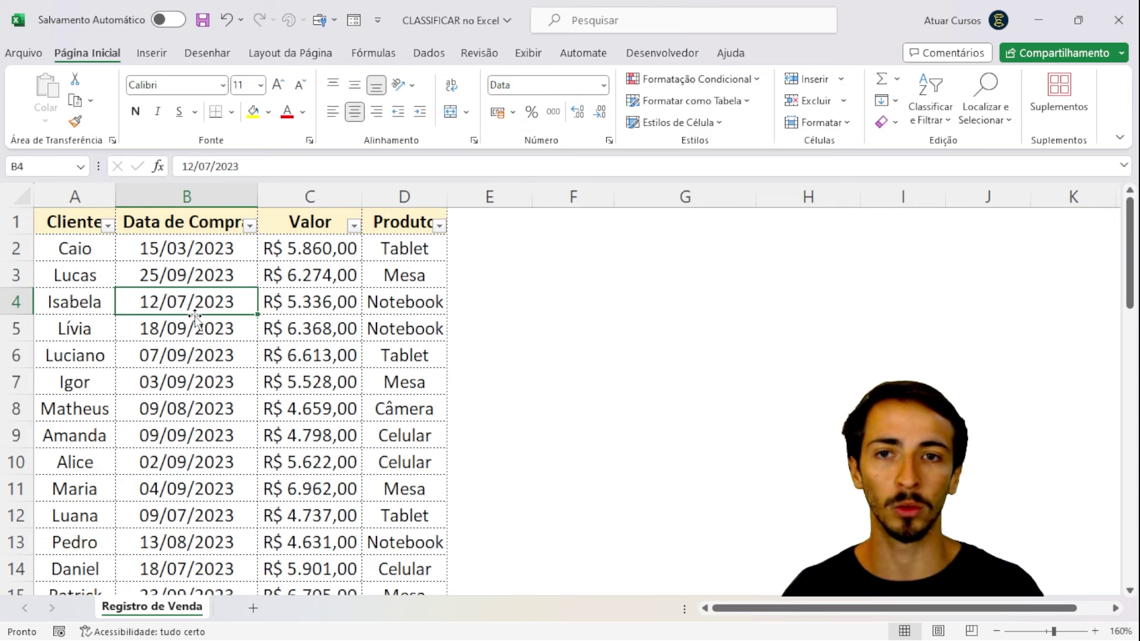
key(Up)
key(Left)
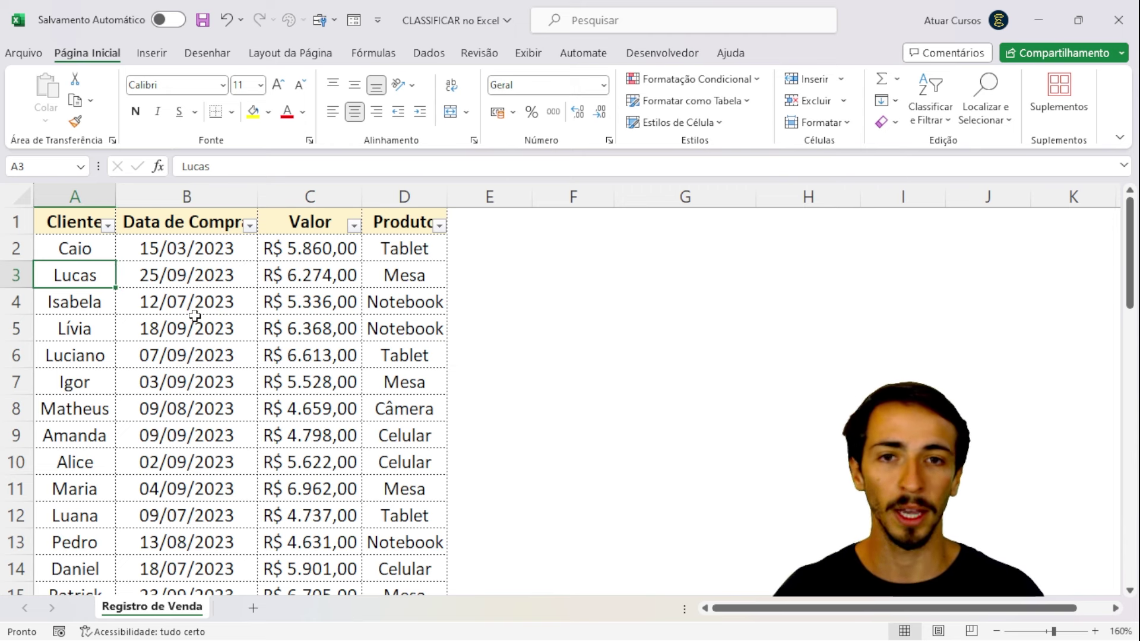
Step: Open and close the filter dropdowns for Cliente, Data de Compra, Valor and Produto
click(108, 225)
click(107, 226)
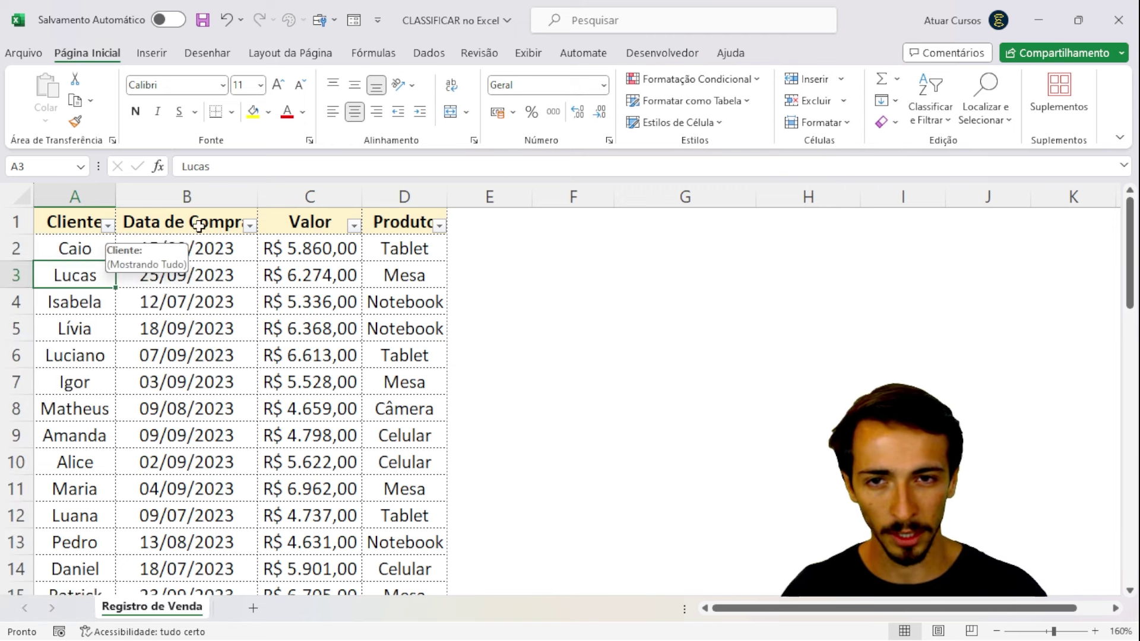
click(249, 226)
click(249, 226)
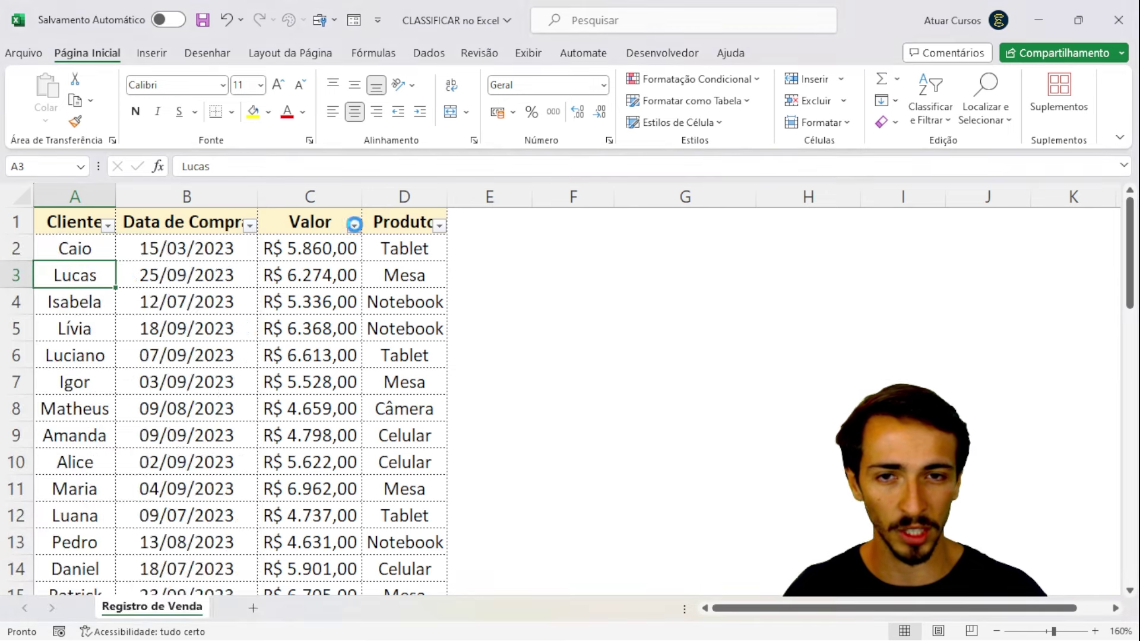
click(354, 225)
click(440, 226)
click(439, 226)
click(438, 228)
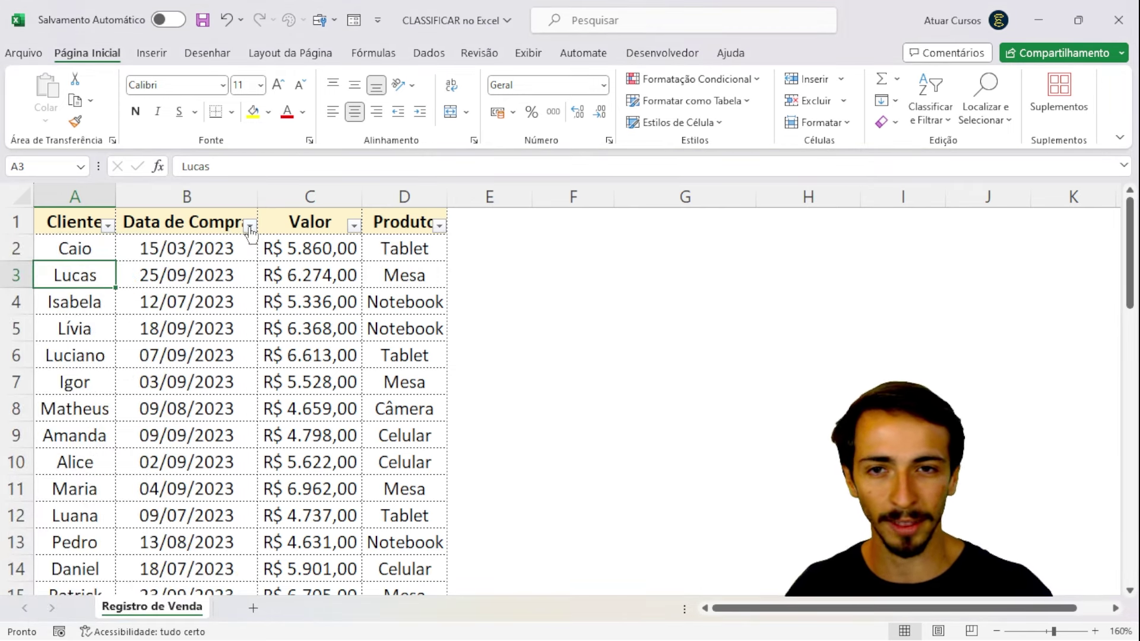
Step: Select the Data de Compra column and its dates in B2 and B3
click(228, 245)
click(209, 203)
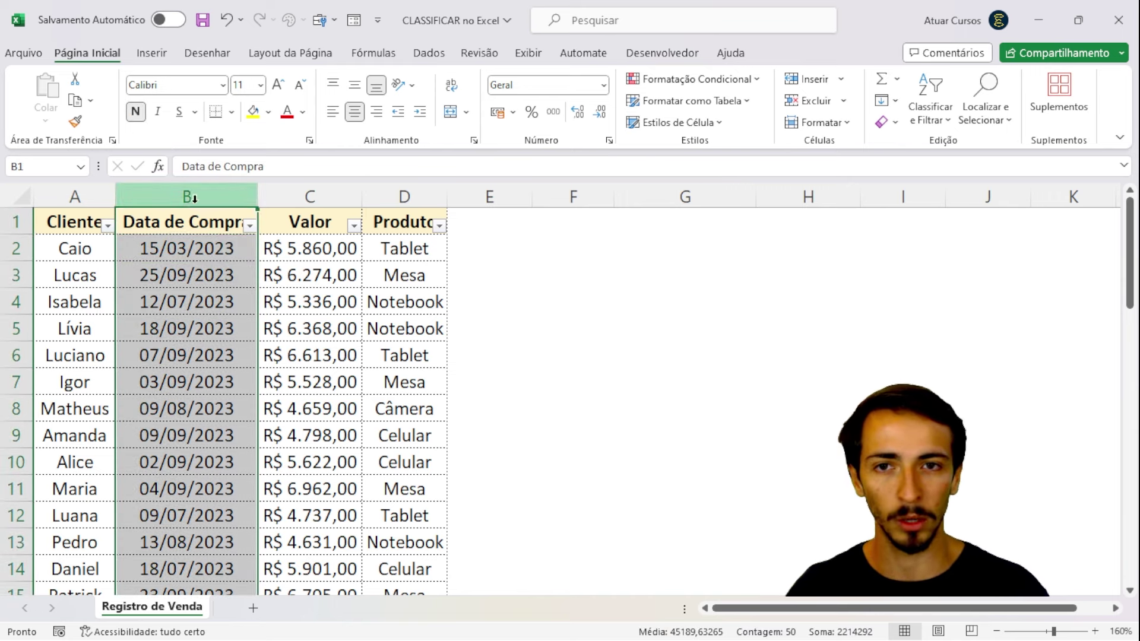
click(221, 271)
Step: Sort Data de Compra from oldest to newest via its filter dropdown
click(249, 227)
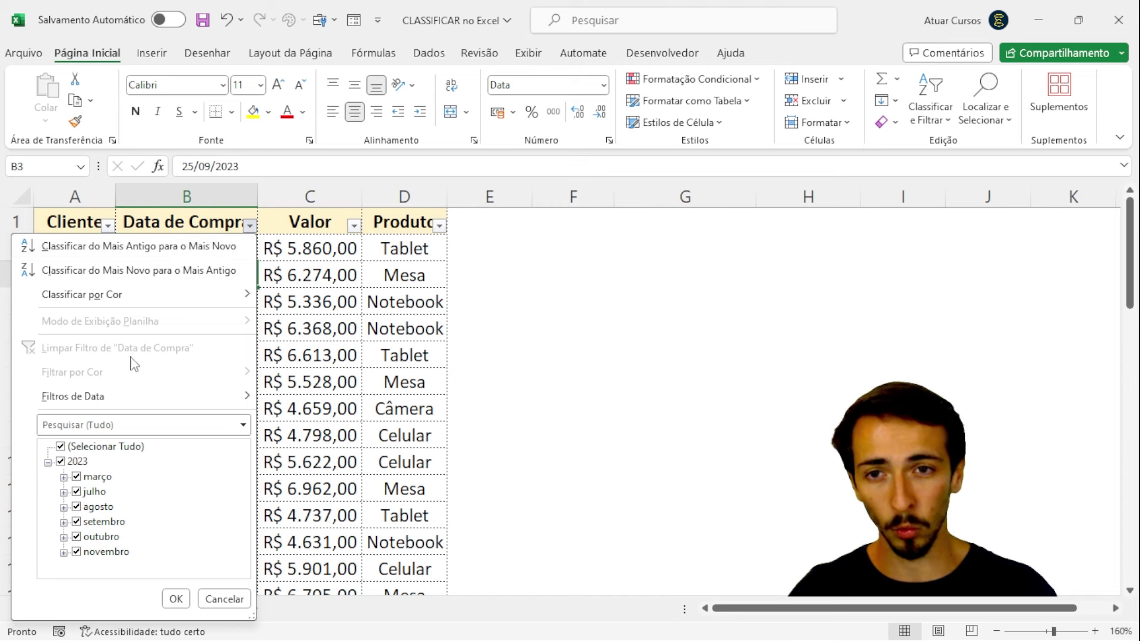
click(64, 397)
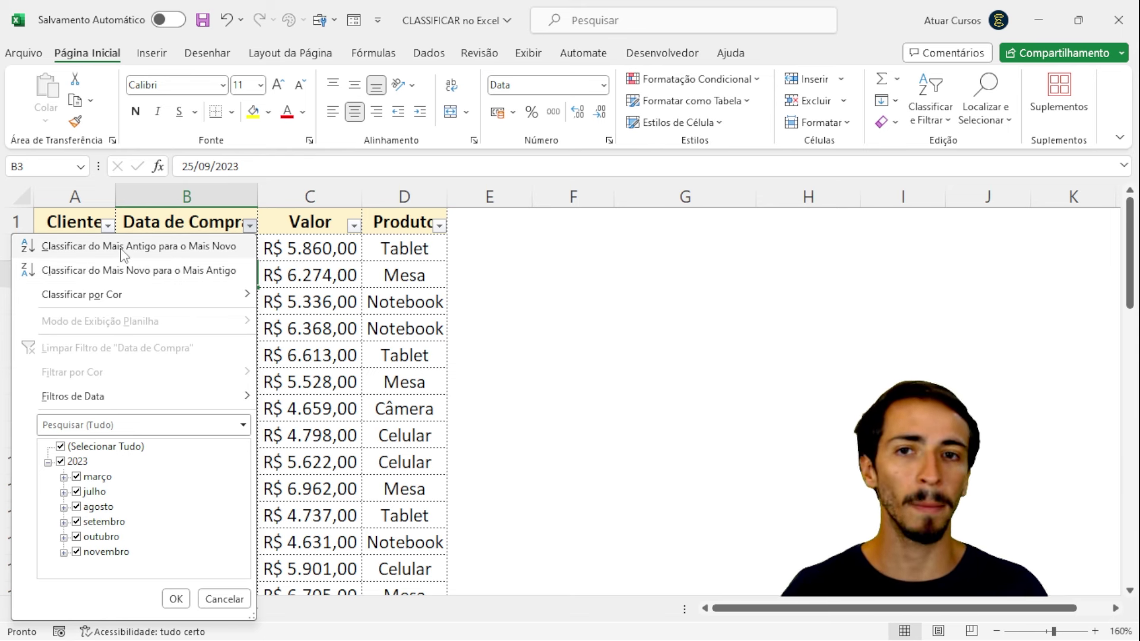
click(123, 249)
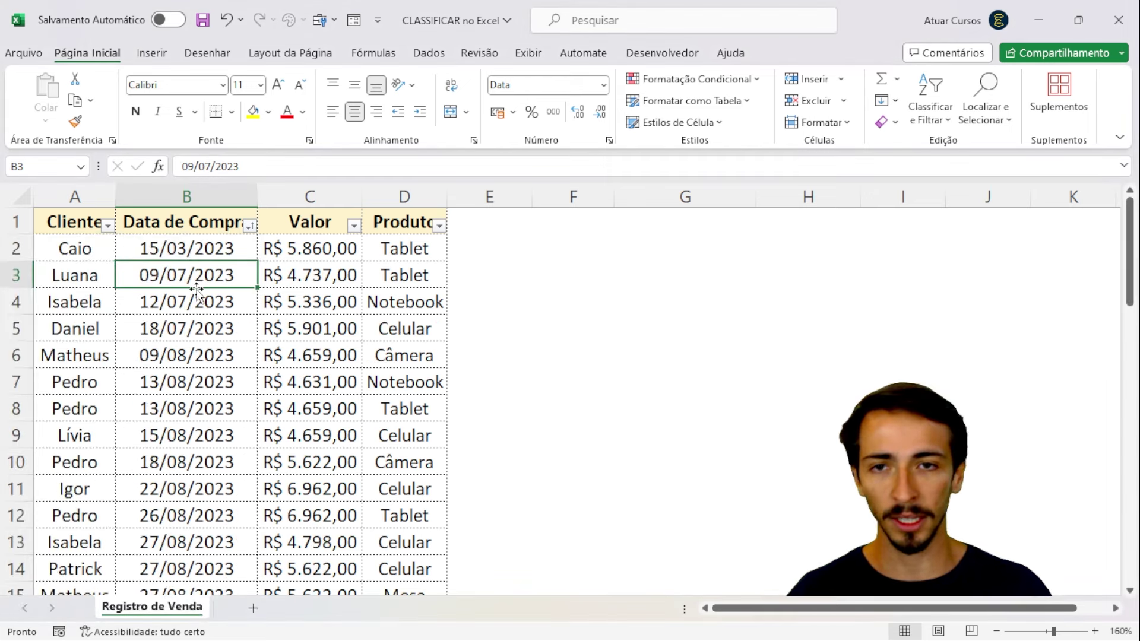
Step: Step down the sorted dates from 15/03/2023 to confirm the ascending order
click(220, 253)
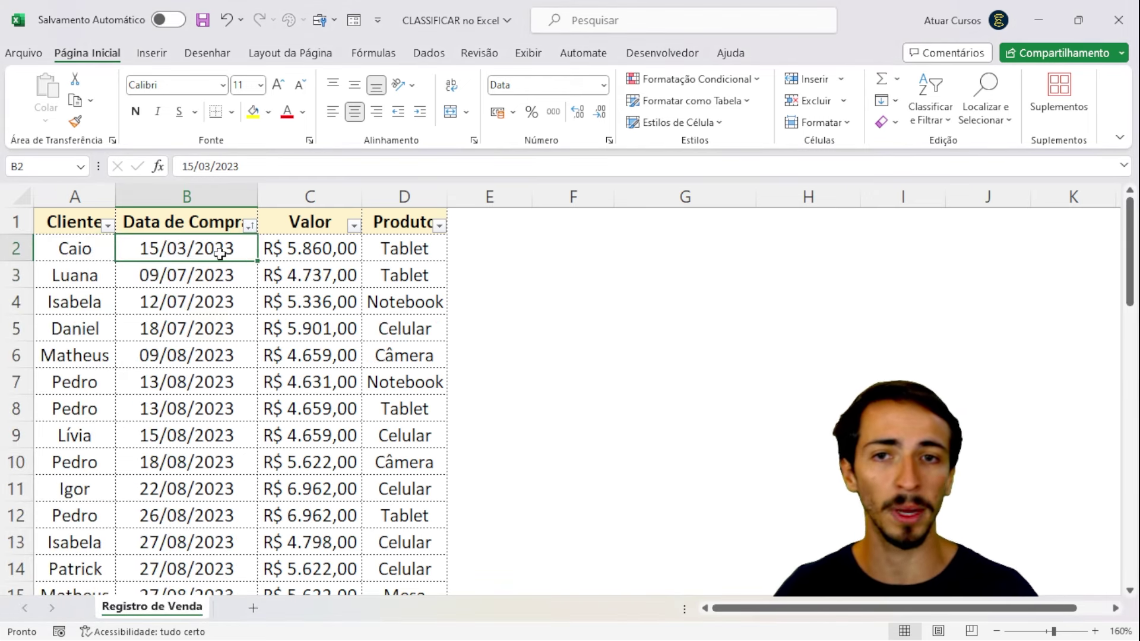
key(Down)
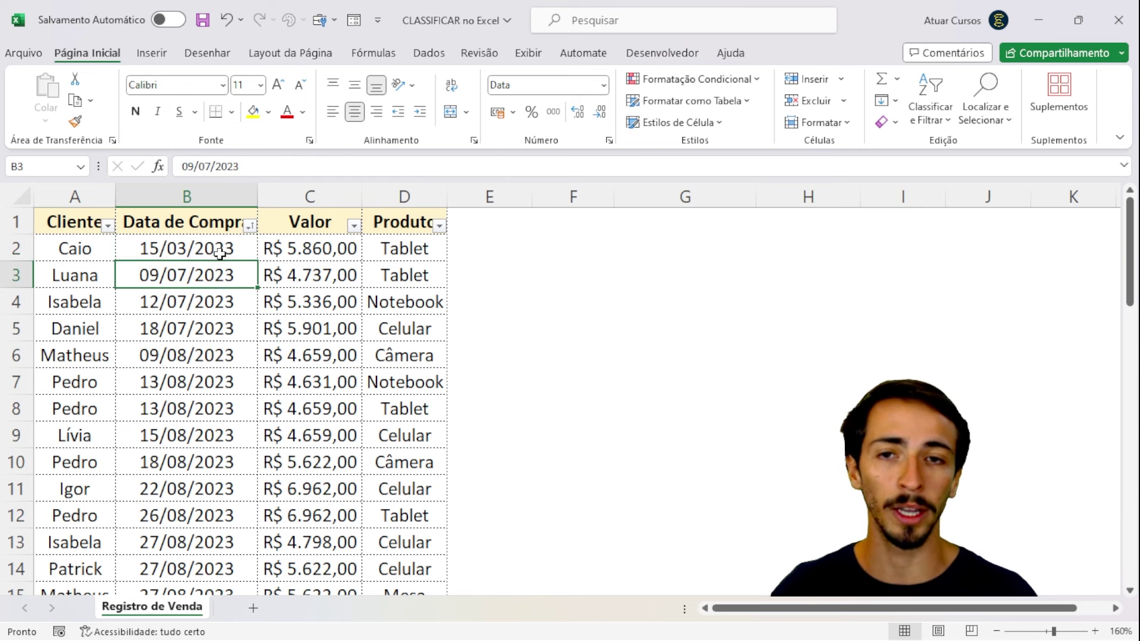
key(Down)
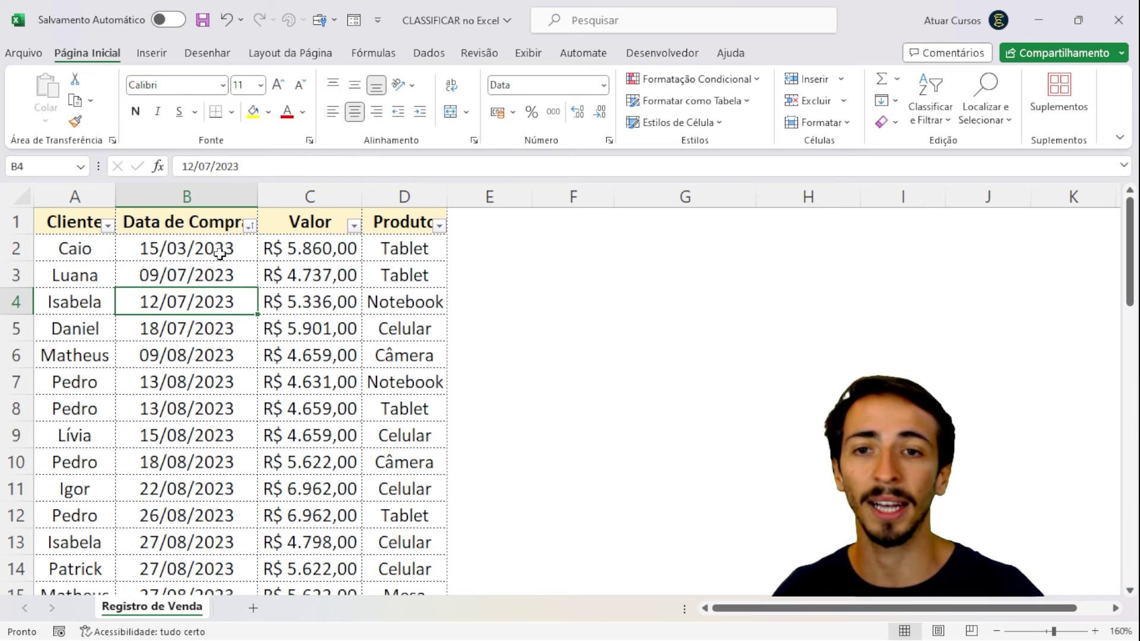
key(Down)
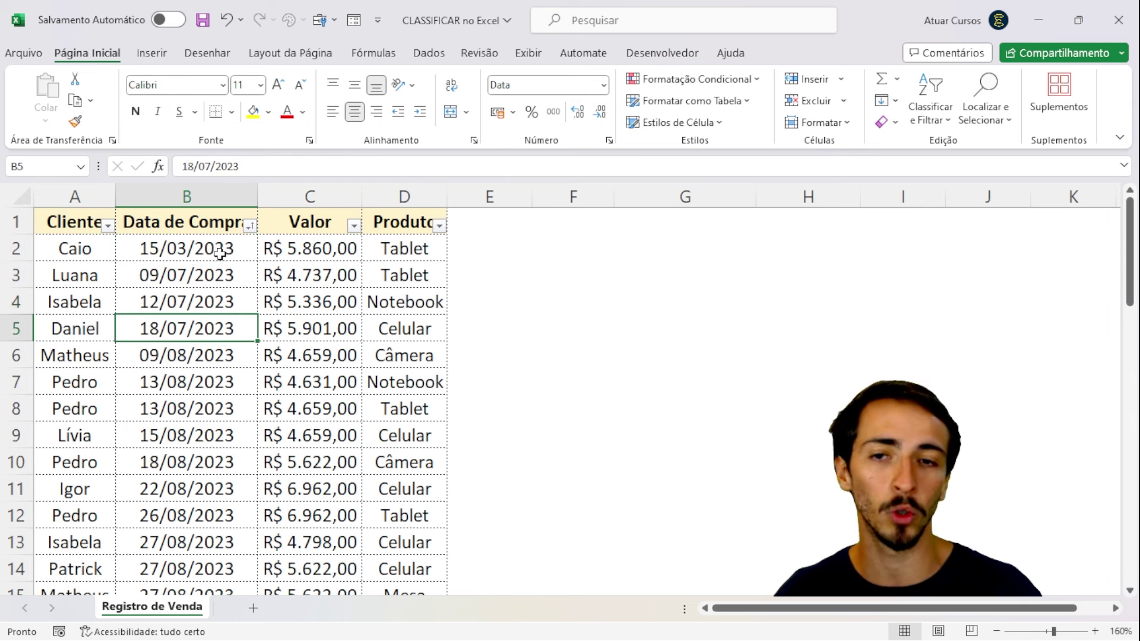
key(Down)
key(Down)
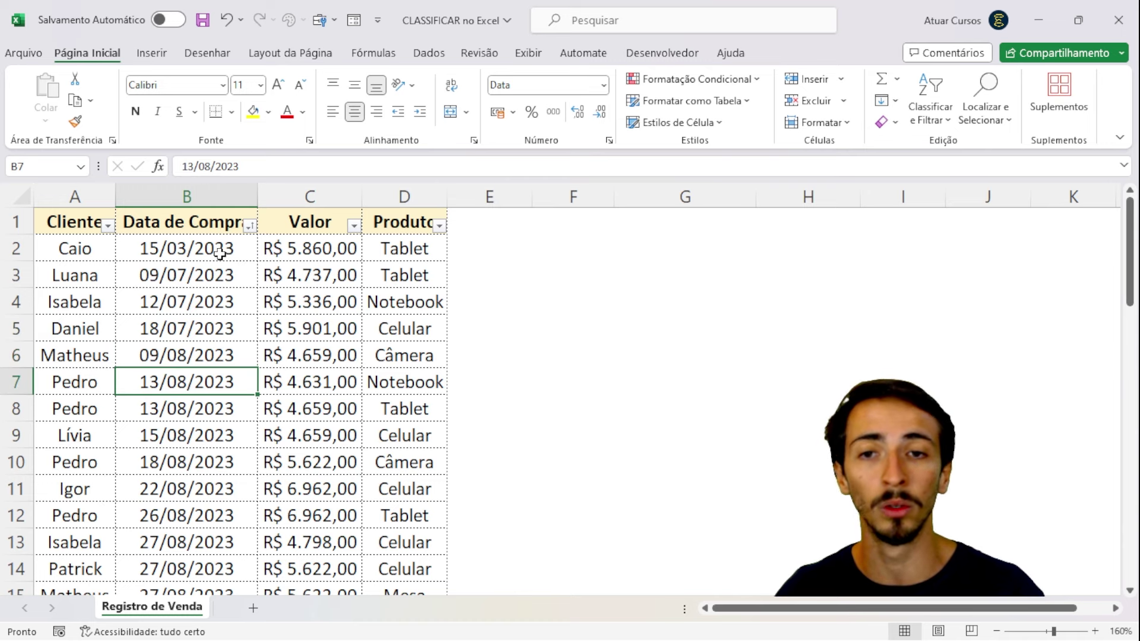
key(Down)
key(Down)
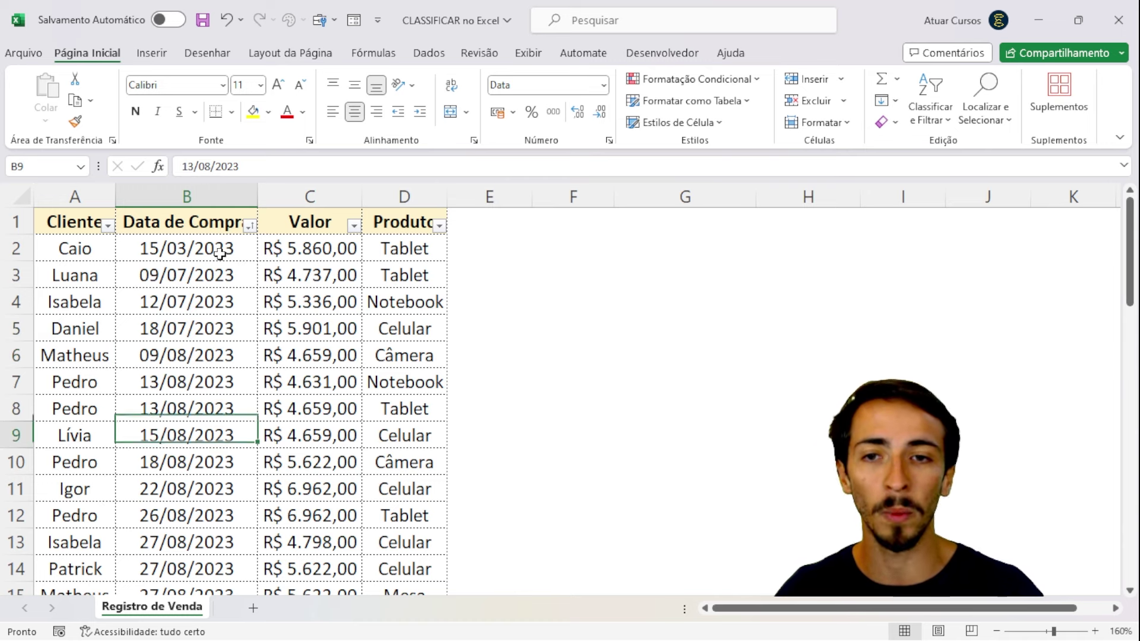
key(Down)
key(Down)
key(Down)
key(Down)
key(Down)
key(Down)
key(Down)
key(Down)
key(Down)
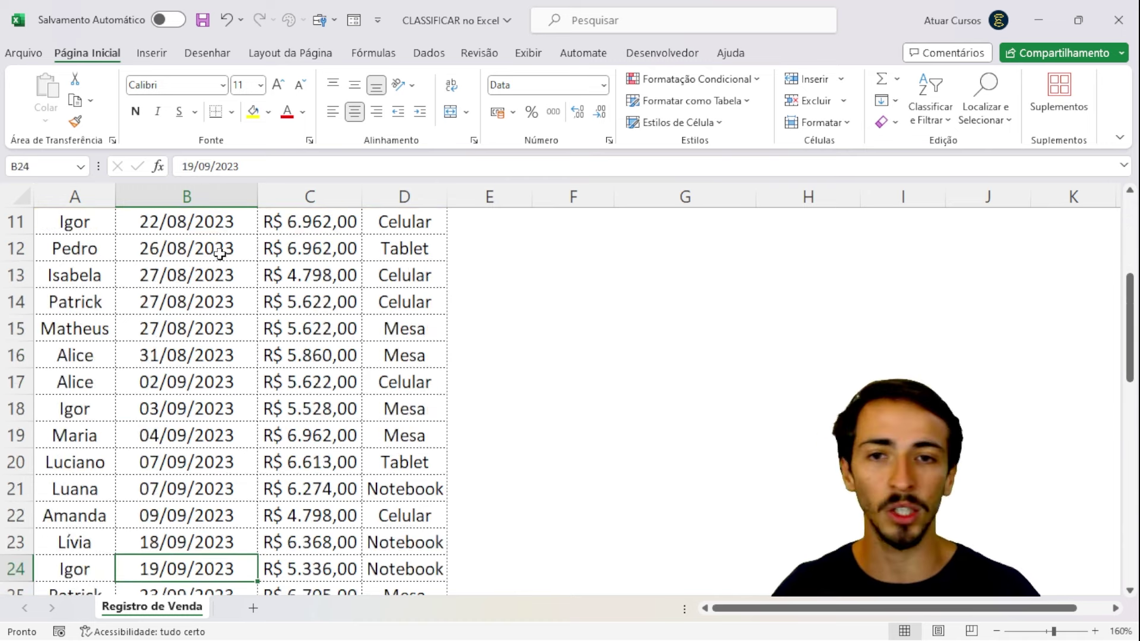
key(Up)
key(Up)
key(Up)
key(Up)
key(Up)
key(Up)
key(Up)
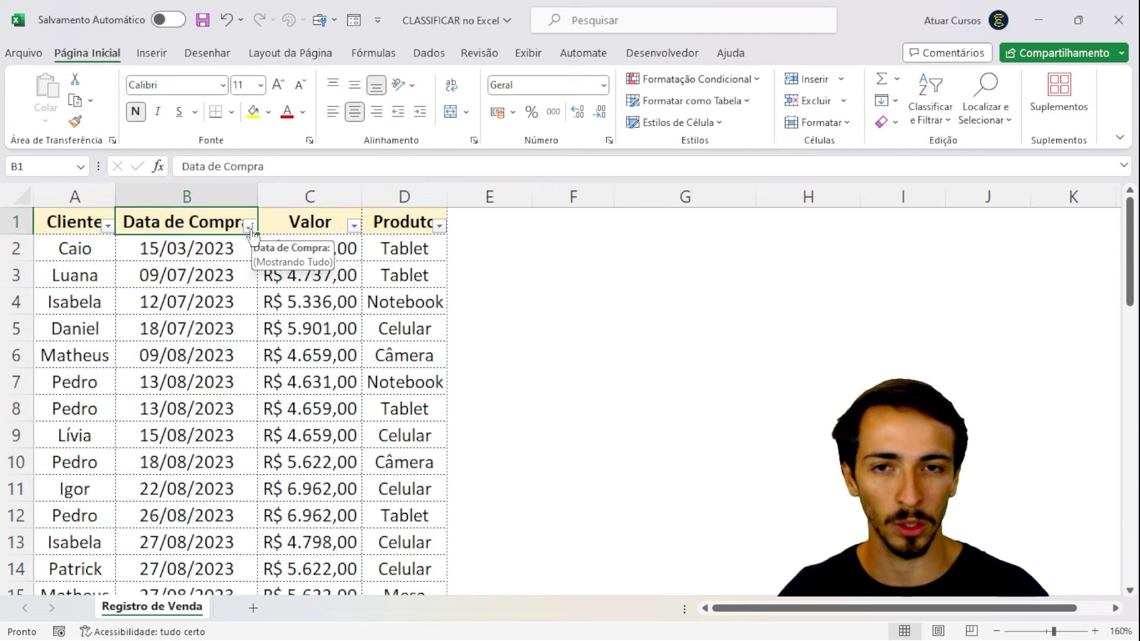
Step: Sort Data de Compra from newest to oldest and select the newest date in B2
click(249, 225)
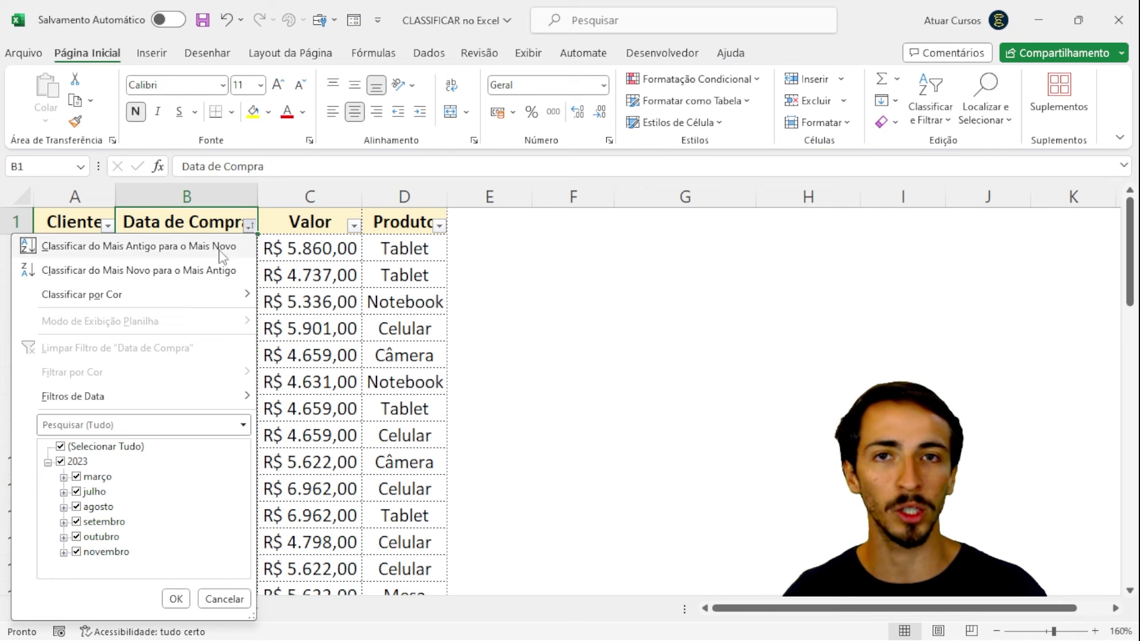
click(184, 272)
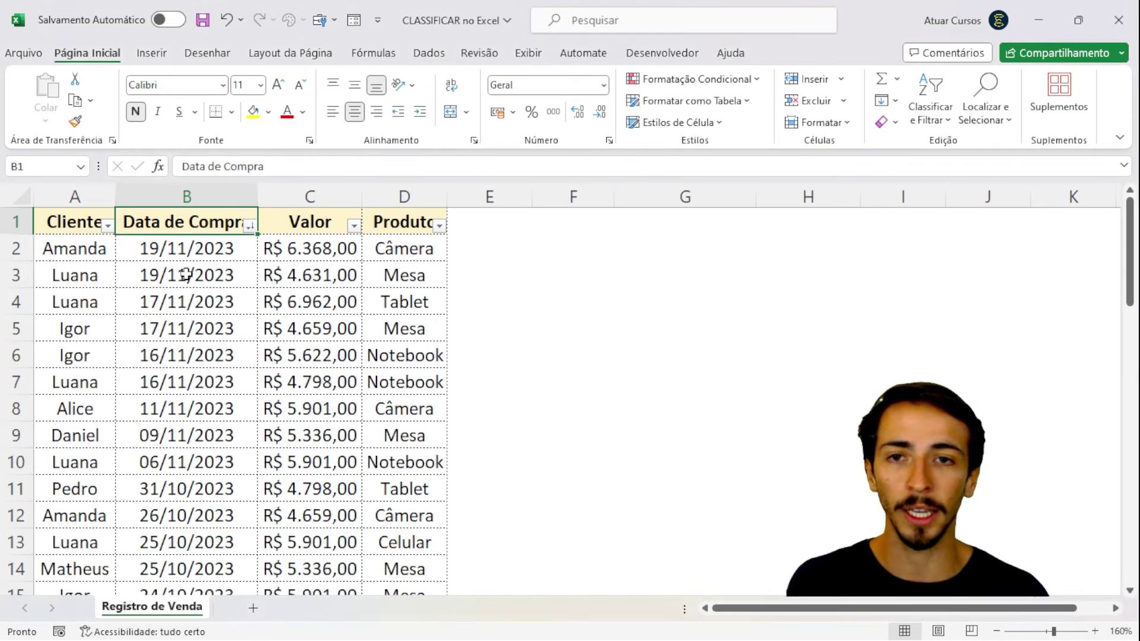
click(207, 250)
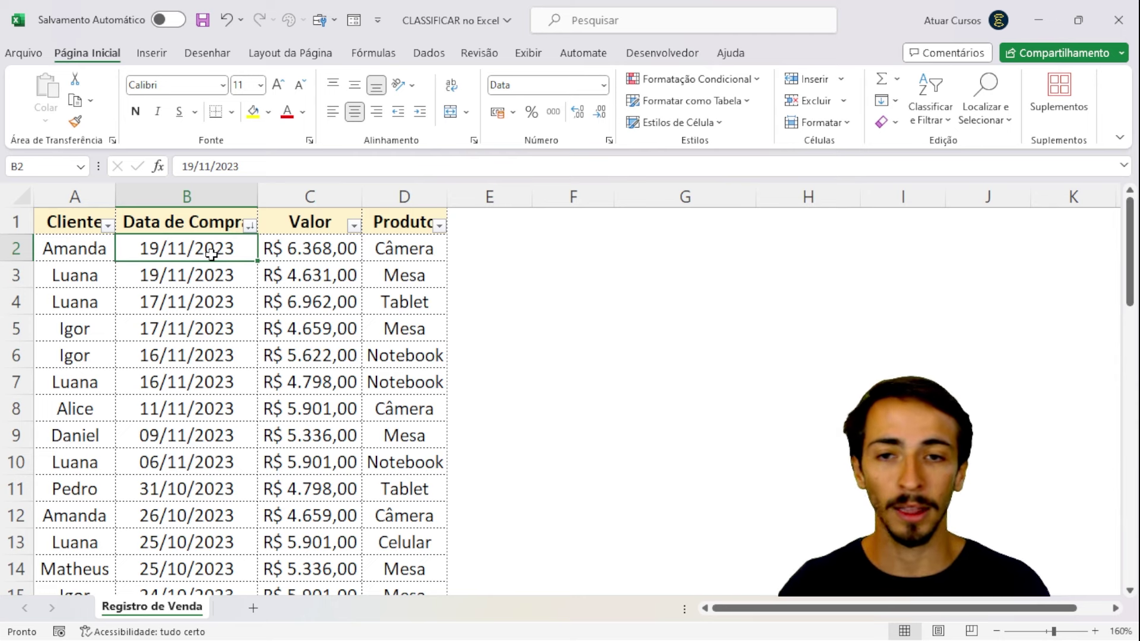
Step: Check the last row 50 holds 15/03/2023, then return to B2
key(Down)
key(Down)
key(Down)
key(Down)
key(ctrl+Down)
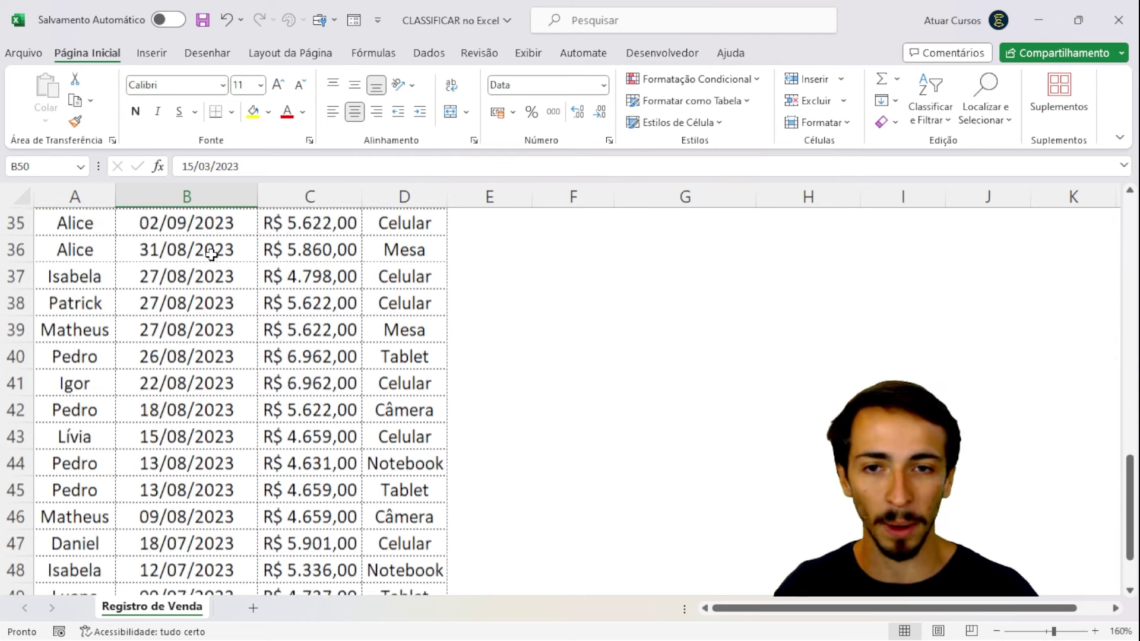
key(Down)
key(Down)
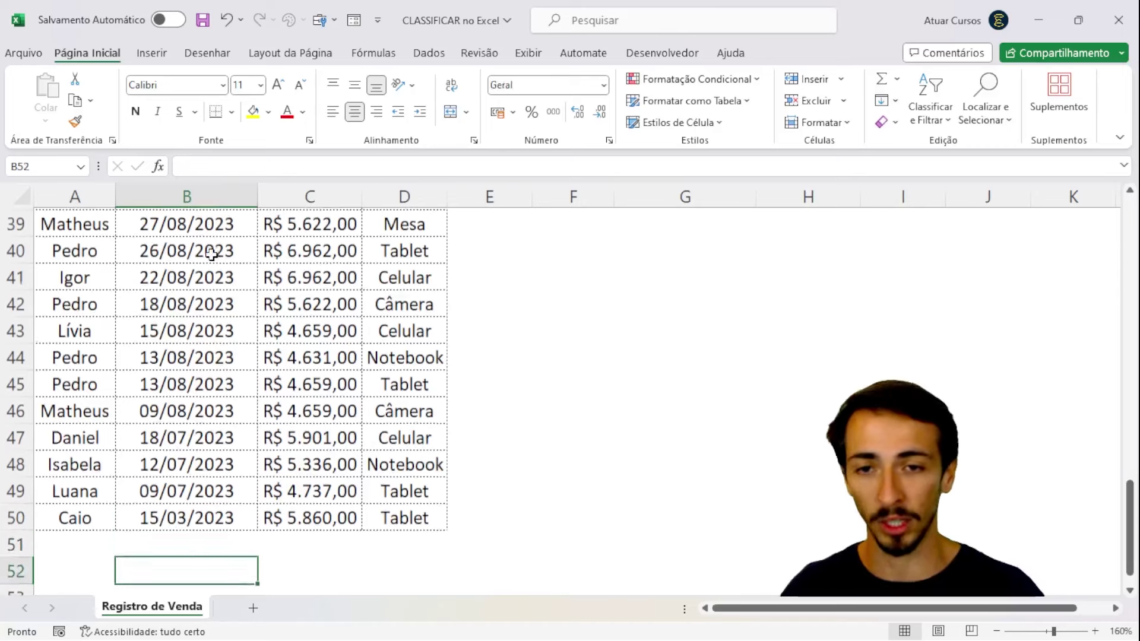
key(Up)
key(Up)
key(Up)
key(Down)
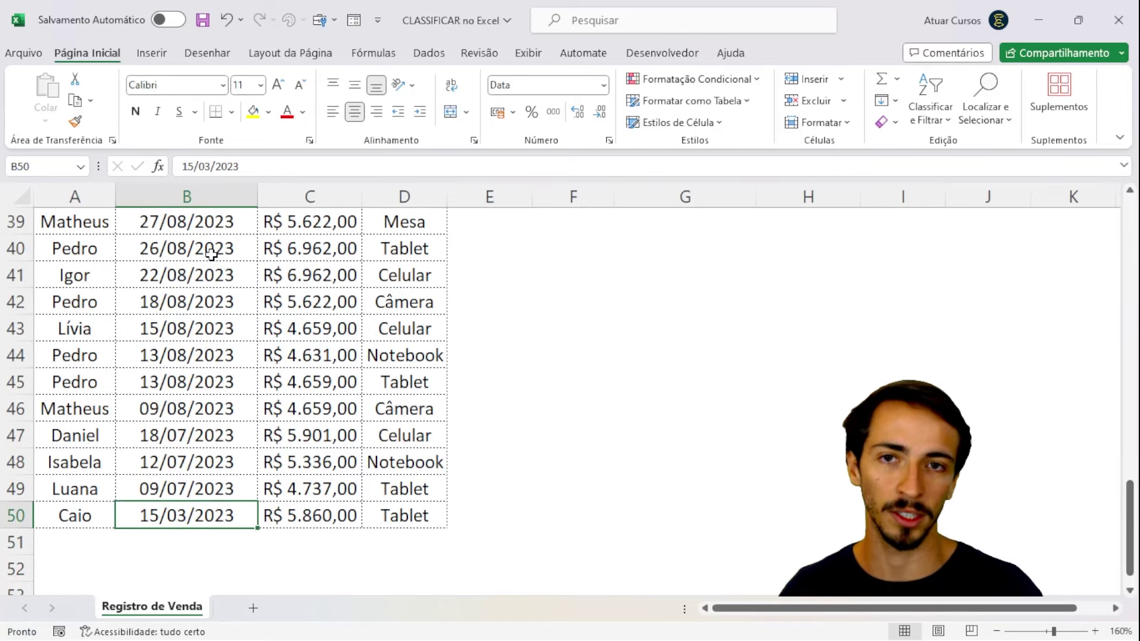
key(ctrl+Up)
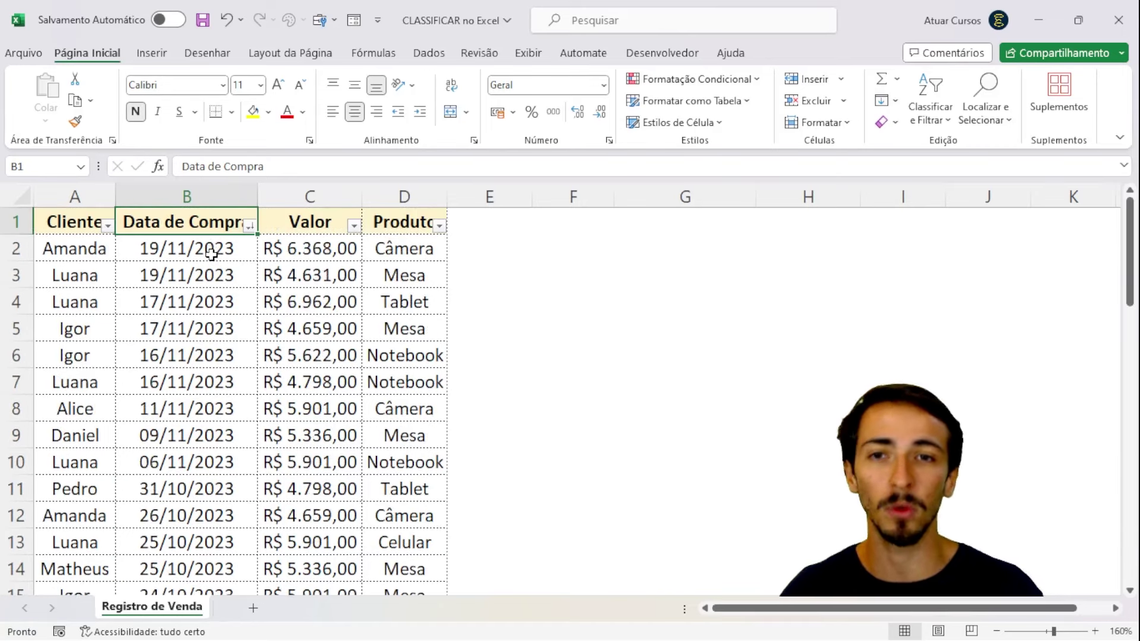
key(Down)
key(Down)
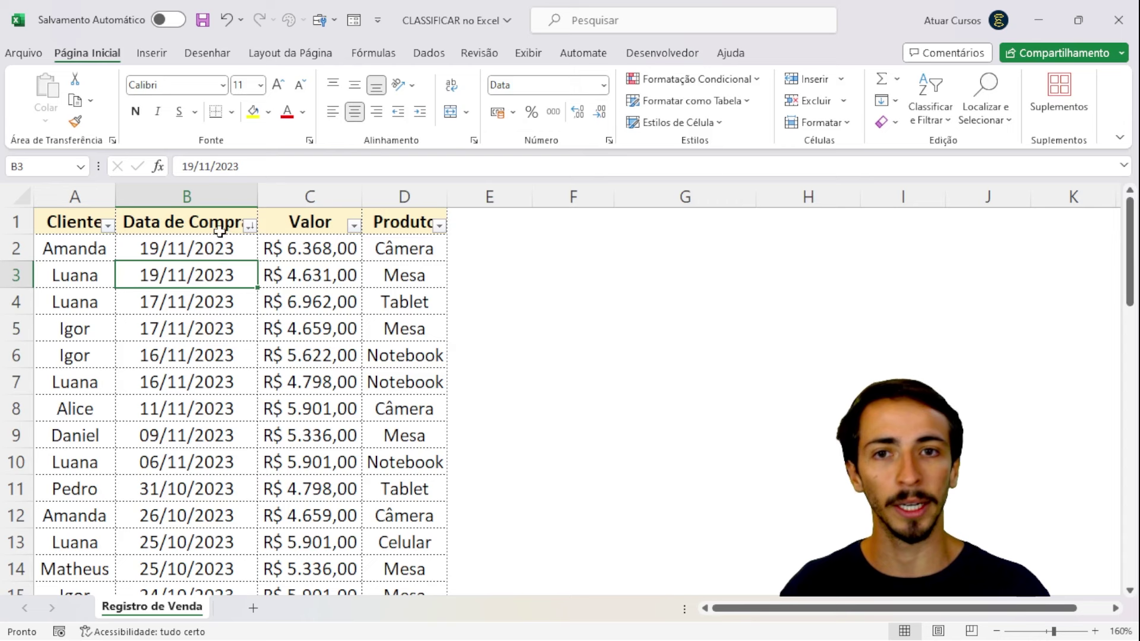
Step: Reopen the Data de Compra dropdown, close it unchanged, and select header B1
click(245, 226)
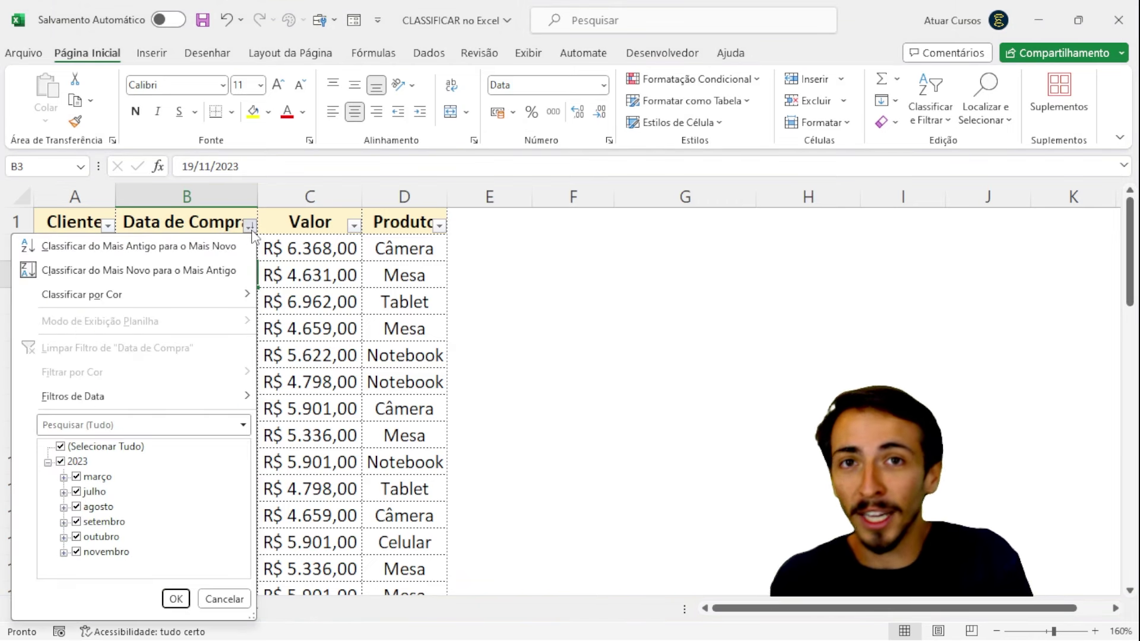
click(196, 268)
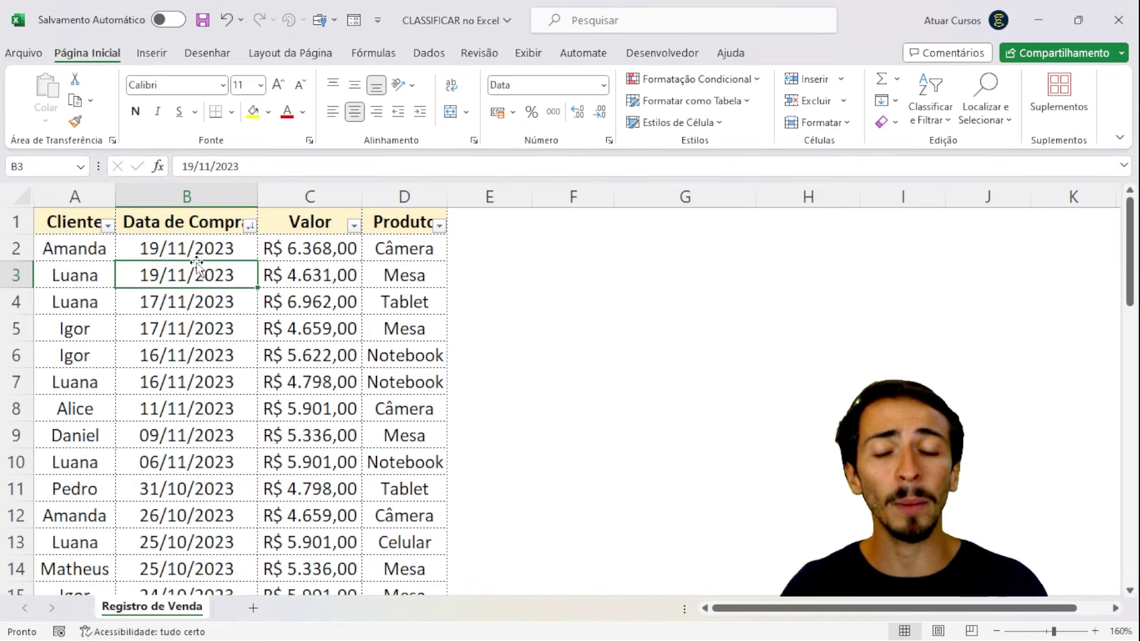
click(234, 226)
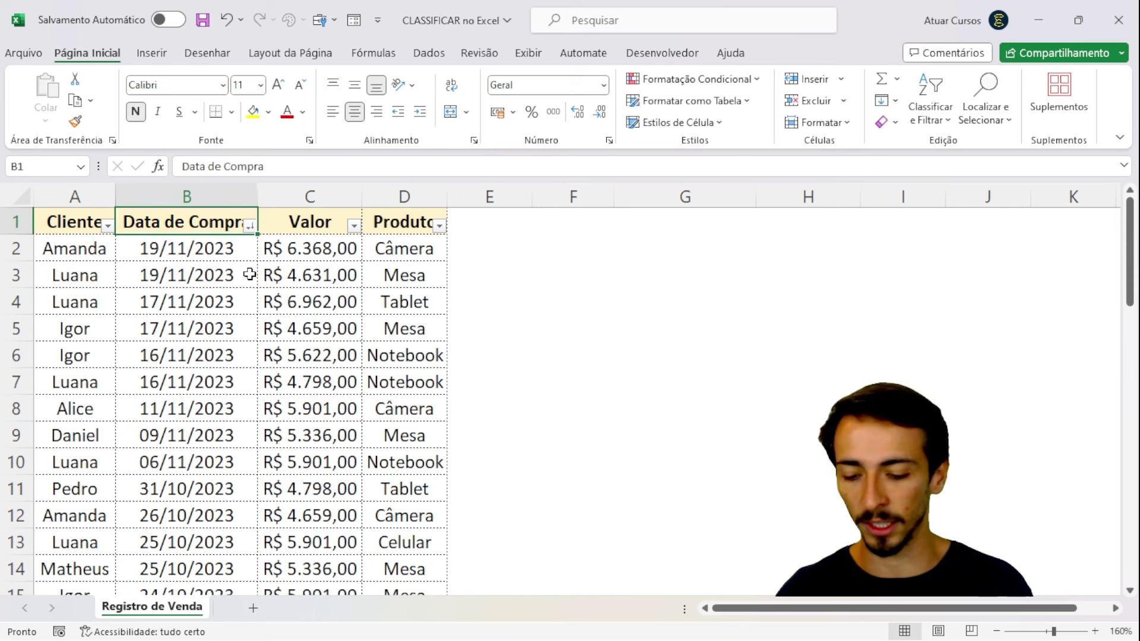
Step: Remove the header filters with Ctrl+Shift+L, keeping newest-first order, and select cell B2
key(ctrl+shift+l)
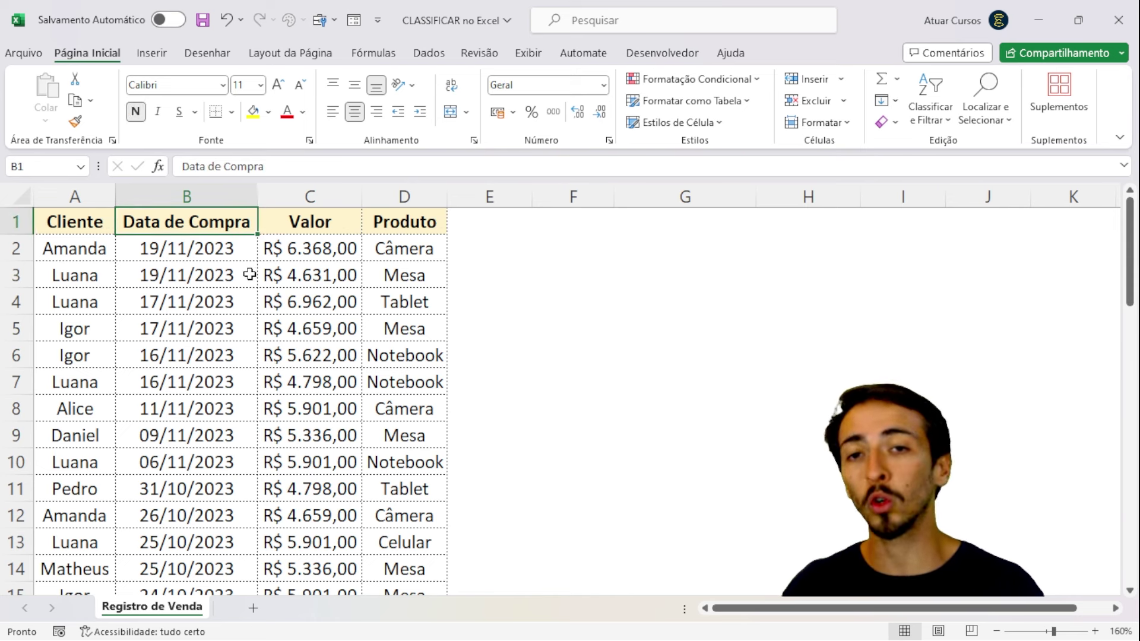
key(Left)
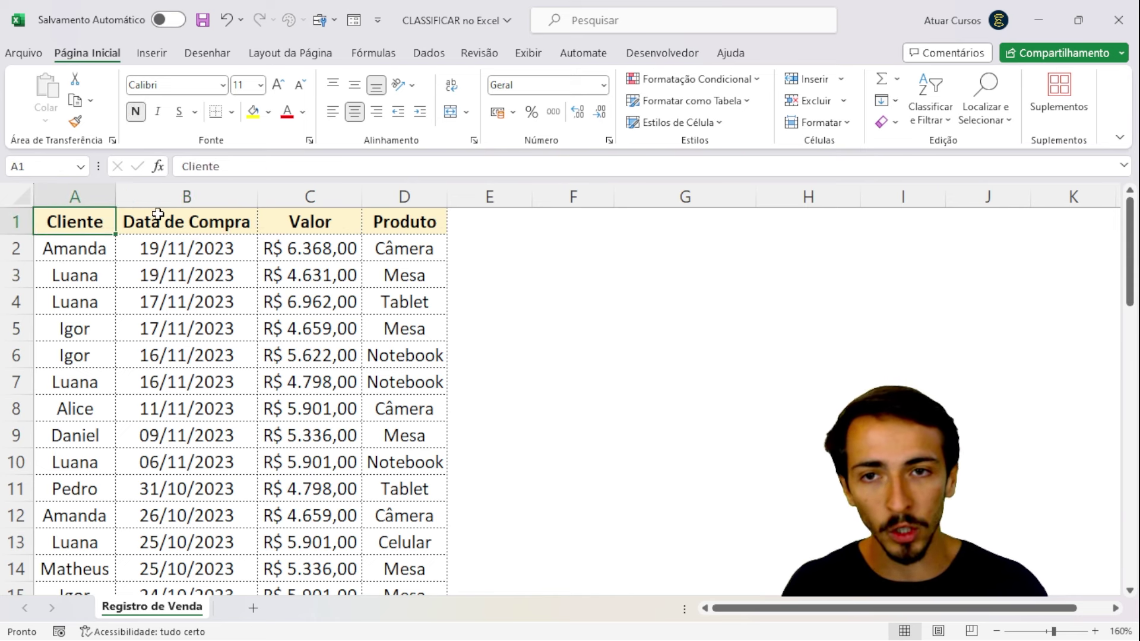
key(Right)
key(Right)
key(Right)
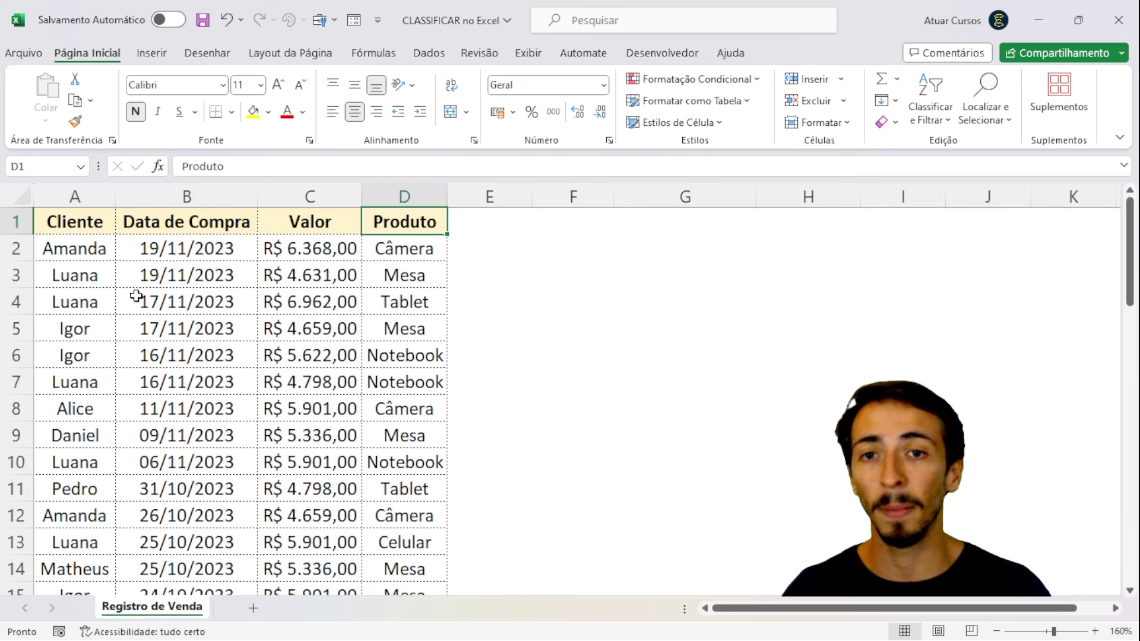
click(196, 274)
click(196, 248)
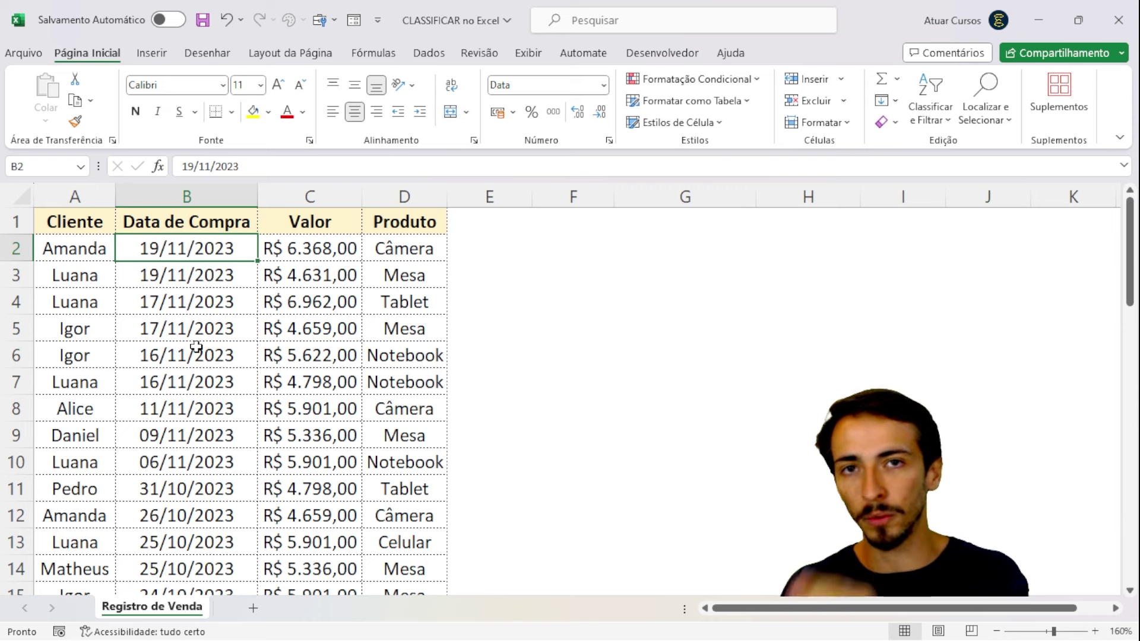
Step: Reapply the filter and undo the date sort with Ctrl+Z, restoring the original row order
key(ctrl+shift+l)
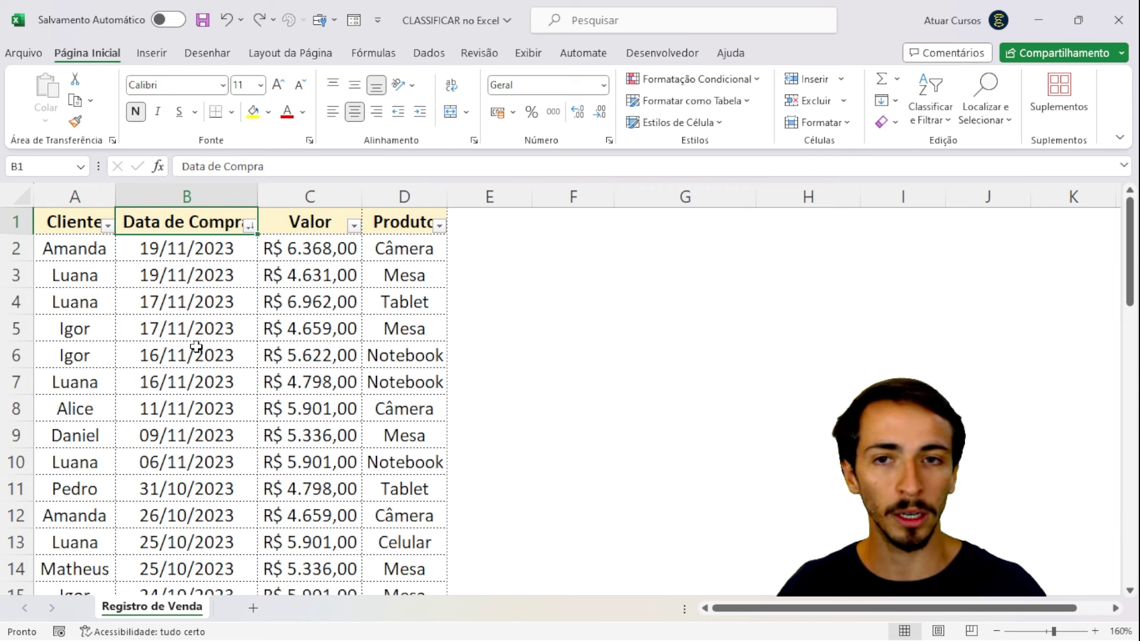
key(alt+Down)
key(s)
key(ctrl+z)
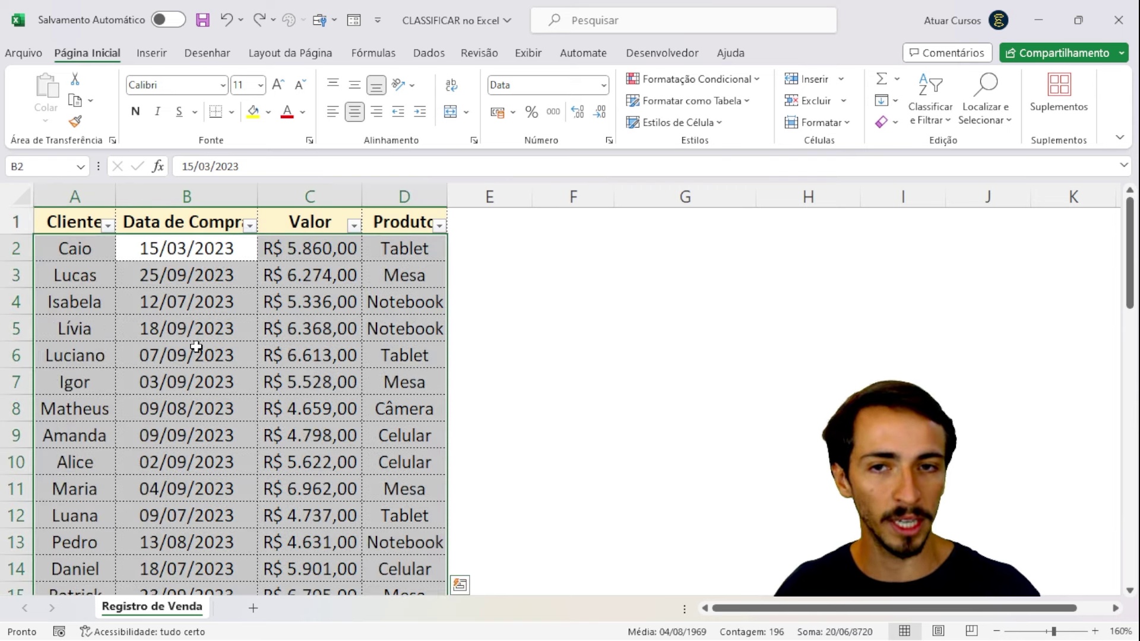
click(190, 274)
click(197, 254)
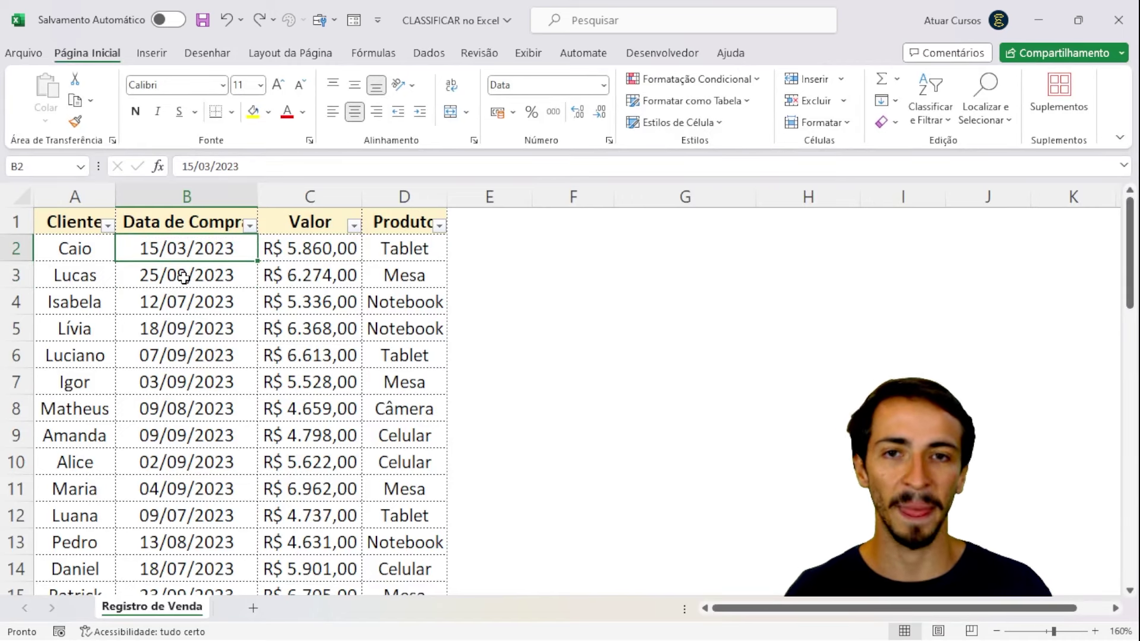
Step: Remove the filter arrows, check several client, product and date cells, then show the Dados tab
key(ctrl+shift+l)
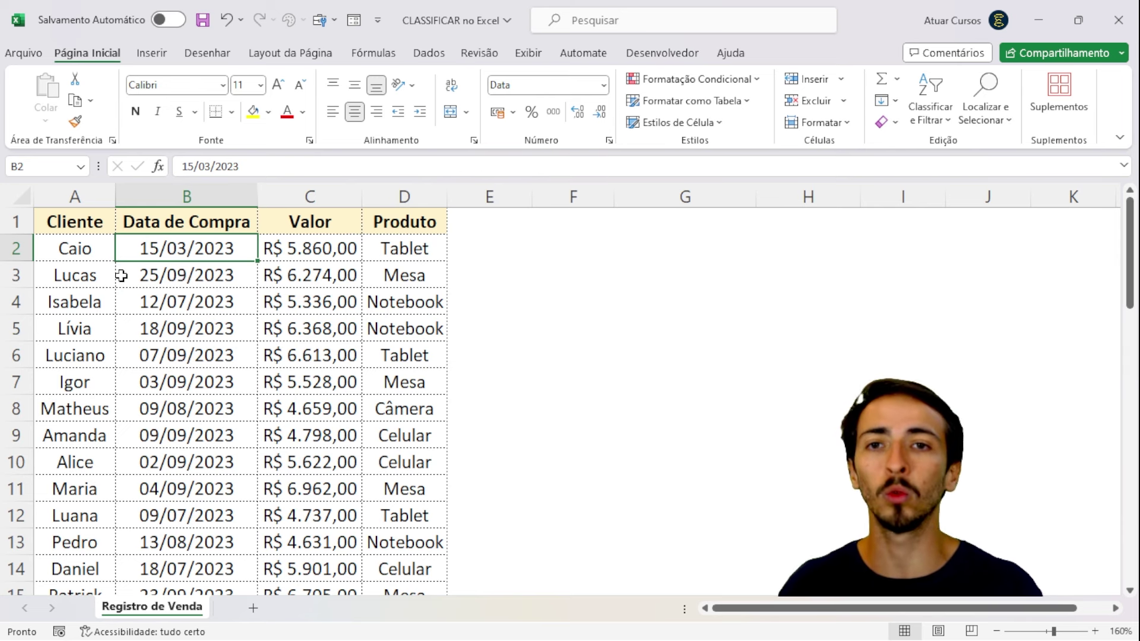
click(86, 249)
click(363, 276)
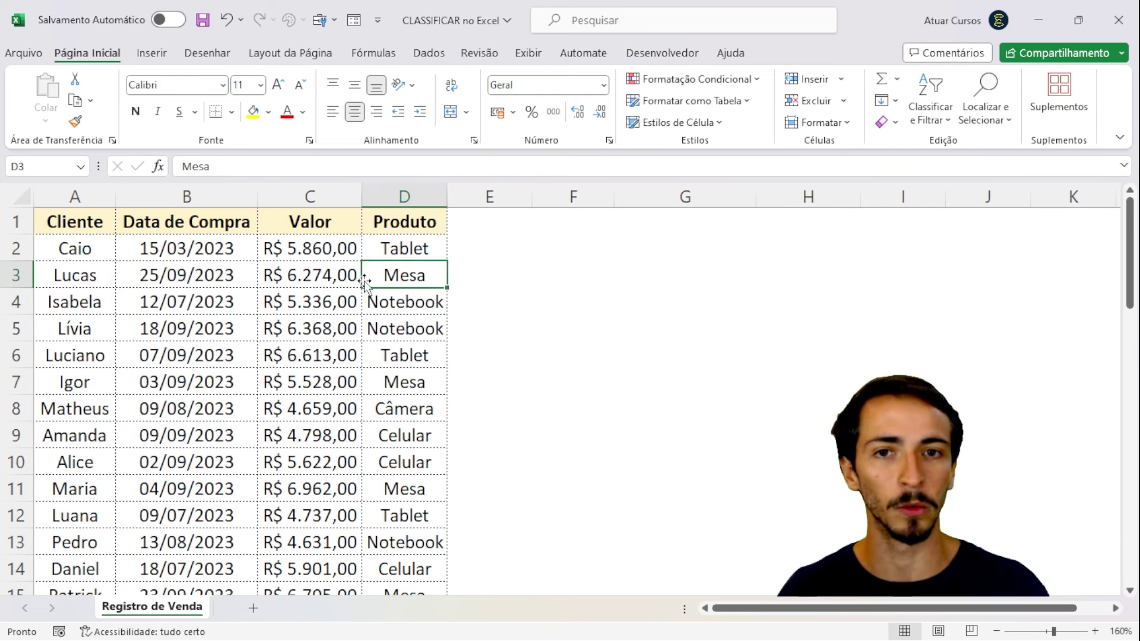
click(233, 250)
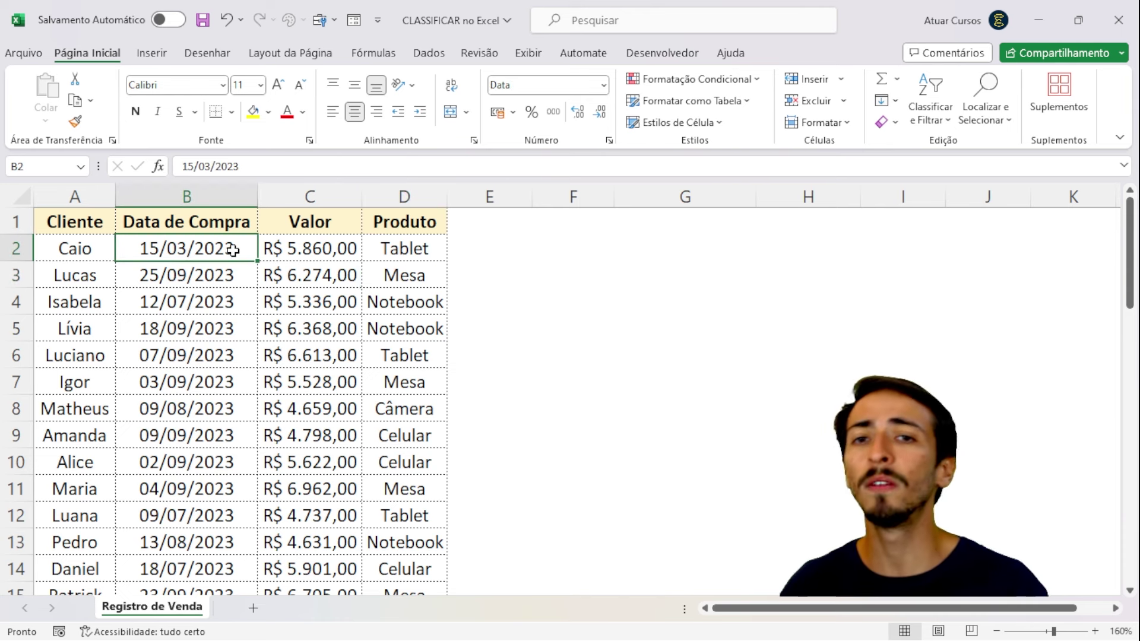
click(238, 353)
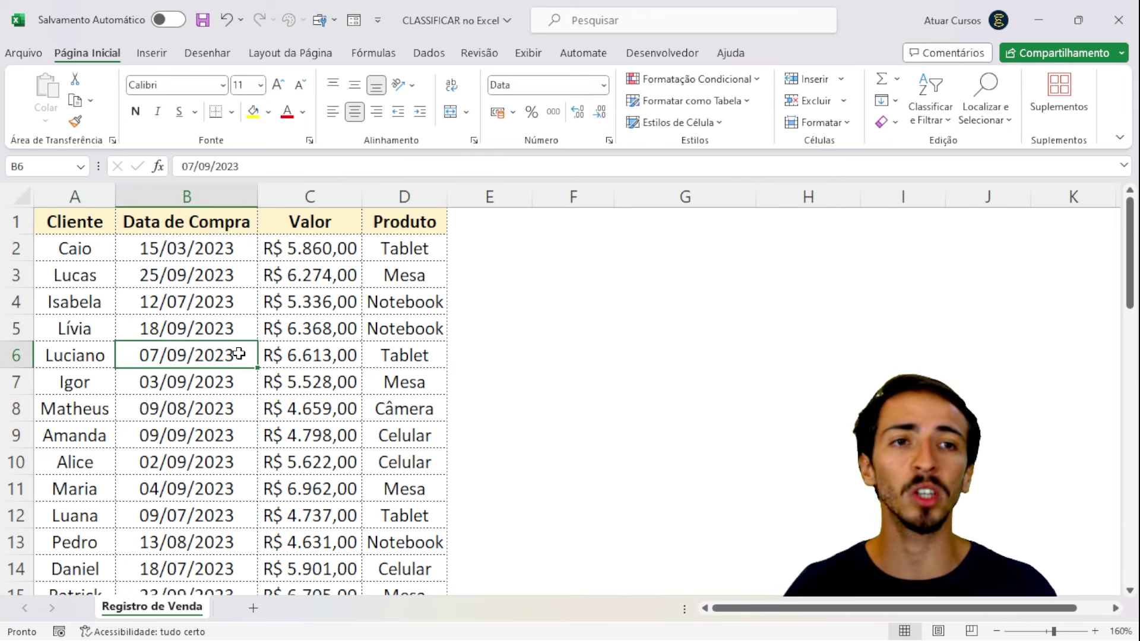
click(290, 391)
click(181, 306)
click(306, 460)
click(196, 355)
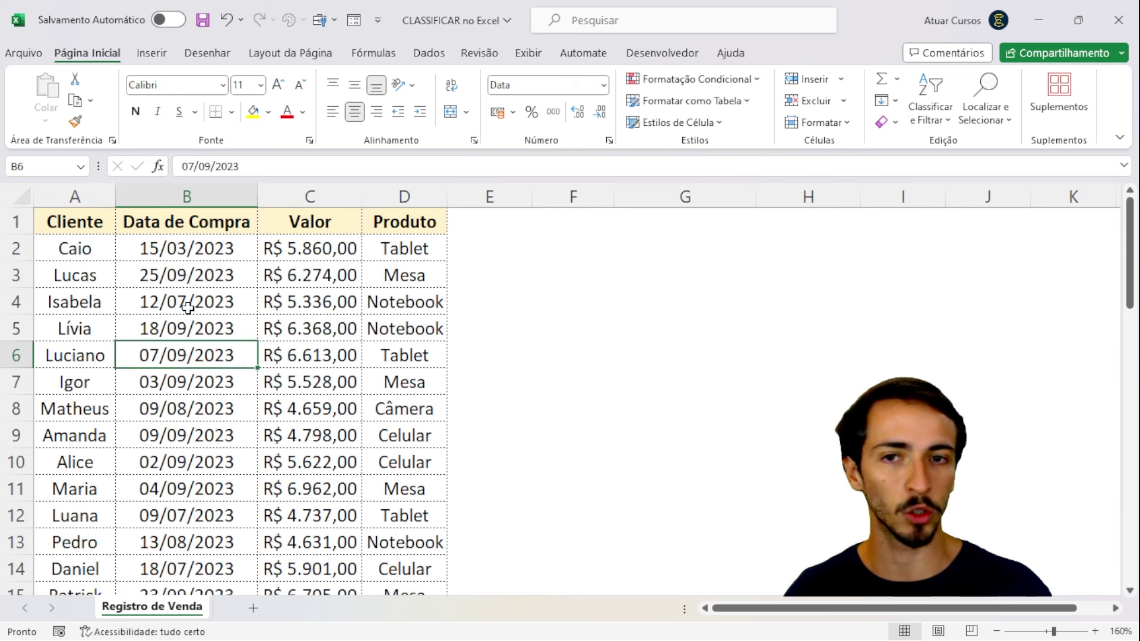
click(188, 307)
click(252, 353)
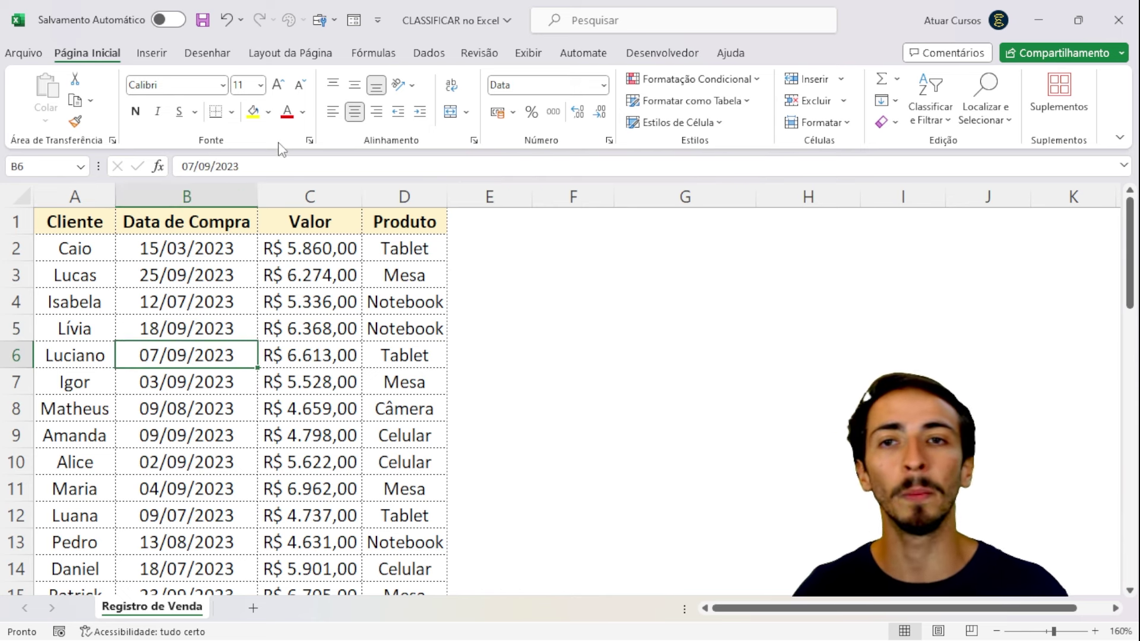
click(429, 55)
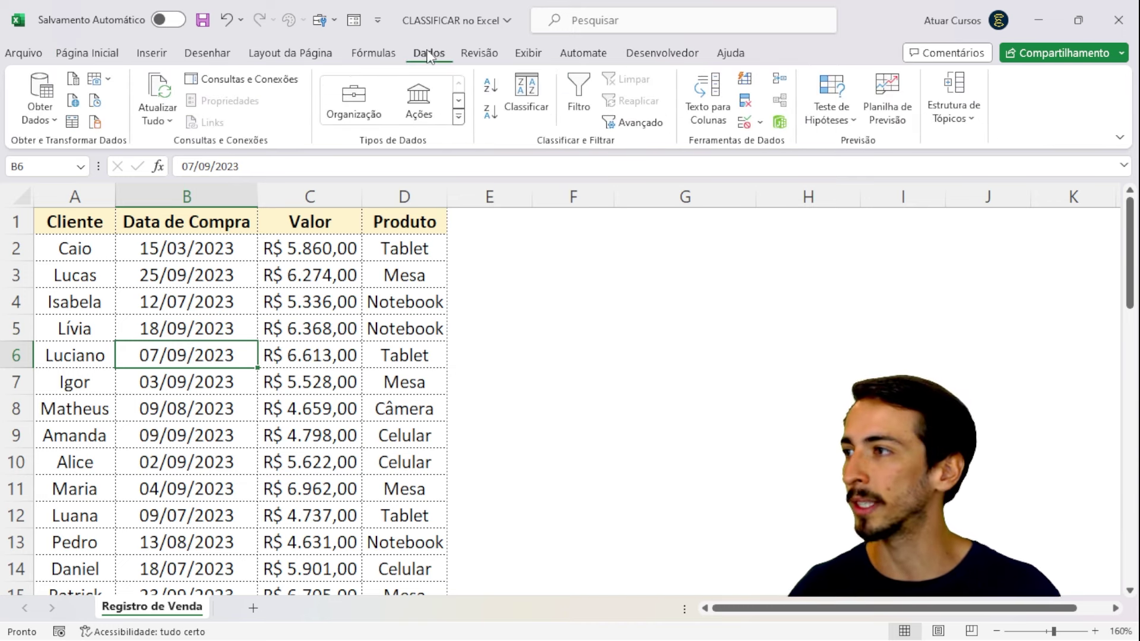
Step: Browse the Página Inicial, Inserir and Layout da Página tabs, then open Classificar from Dados
click(89, 55)
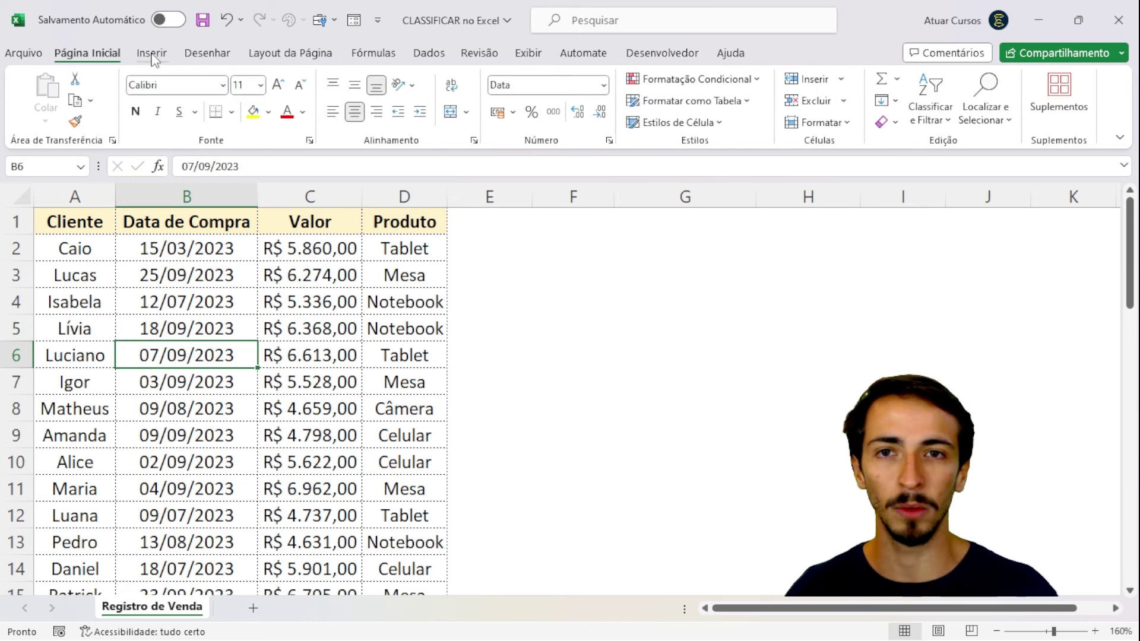
click(153, 54)
click(303, 59)
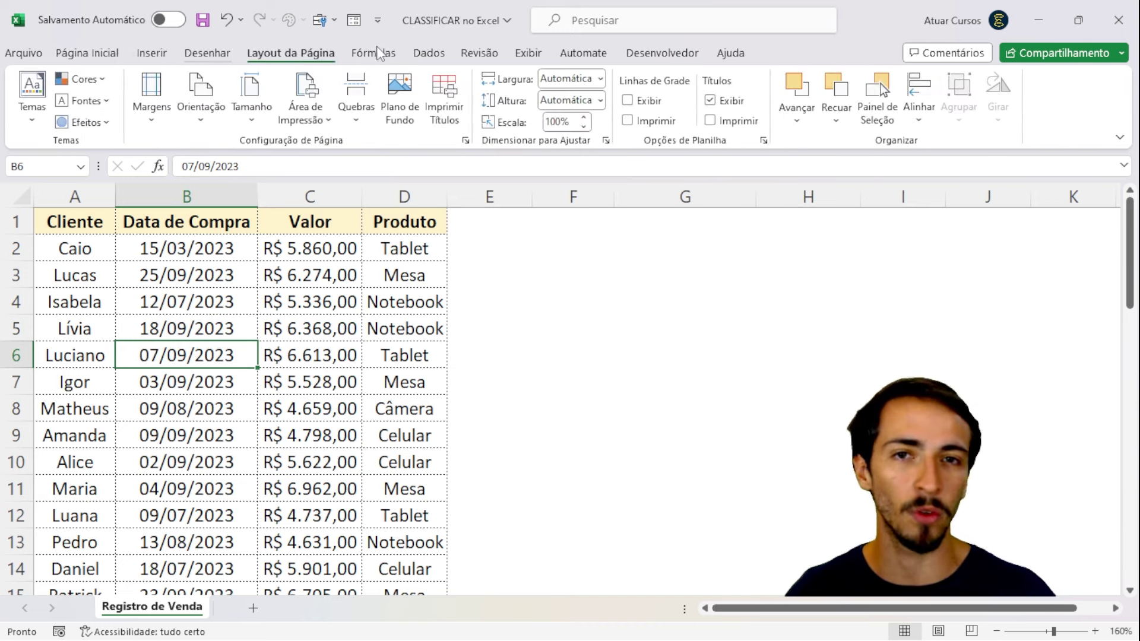
click(429, 55)
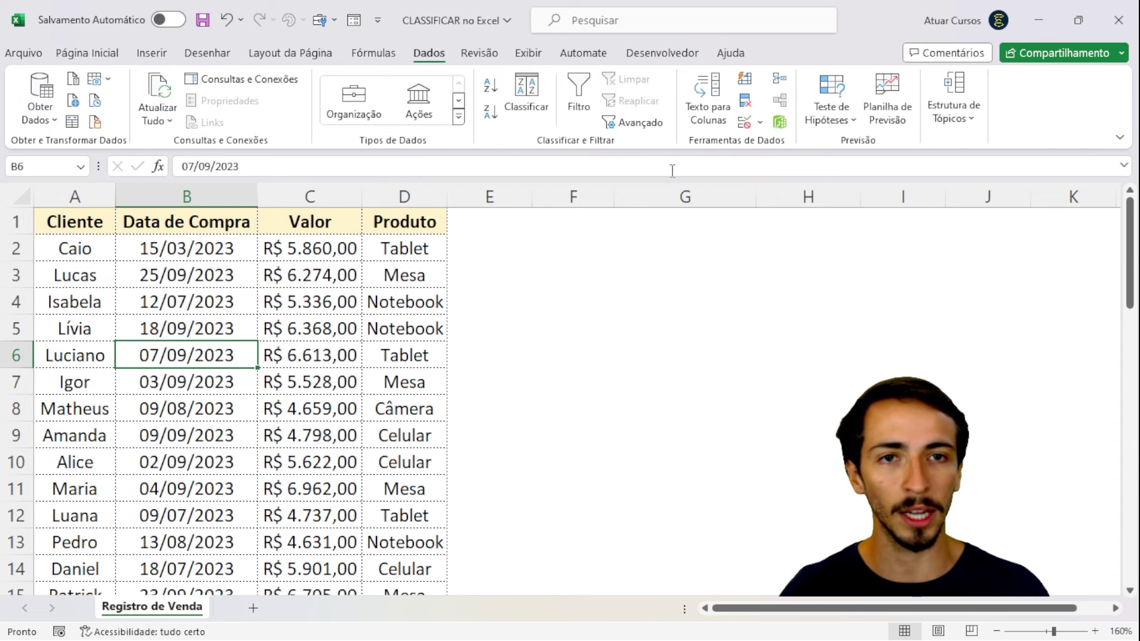
click(526, 95)
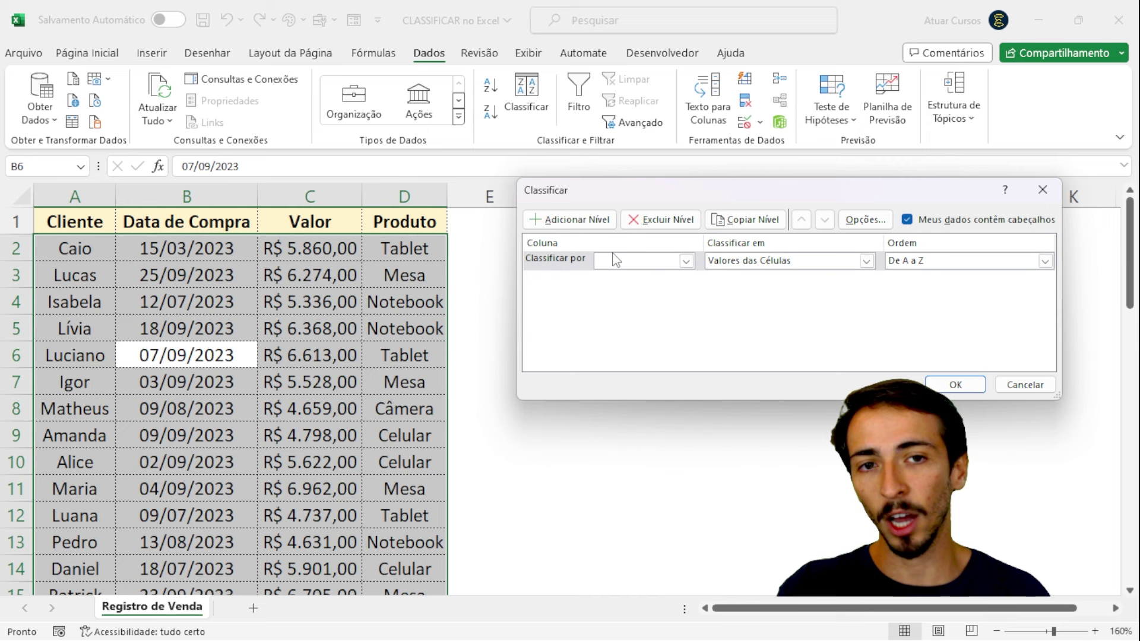
Step: Add a sort level on Valor by Valores das Células, ordered Do Menor para o Maior
click(686, 261)
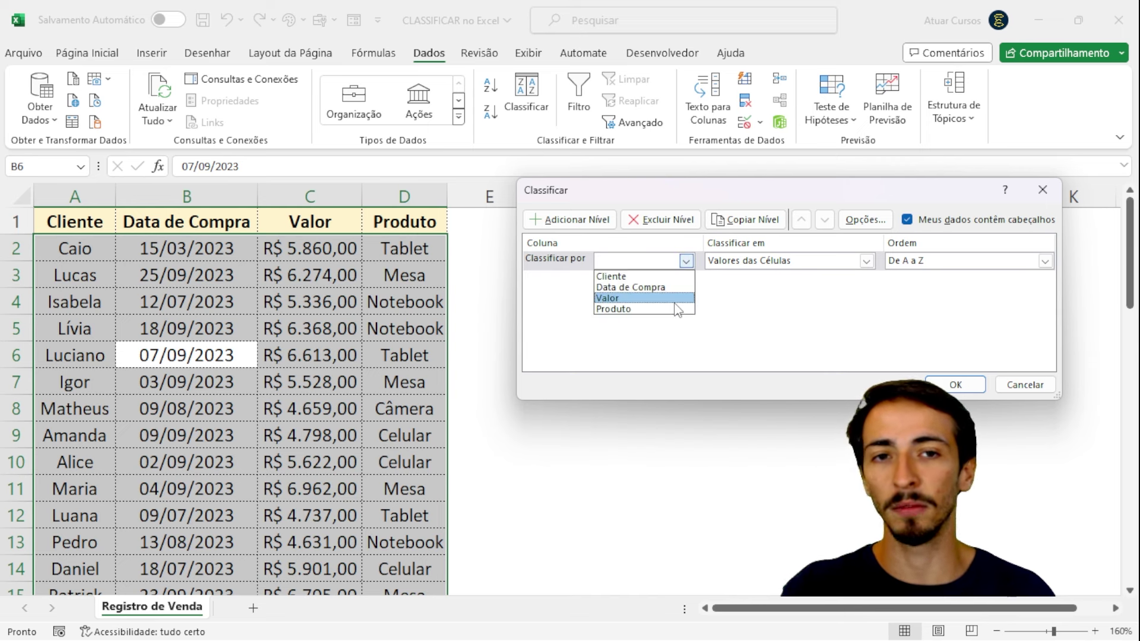
click(628, 299)
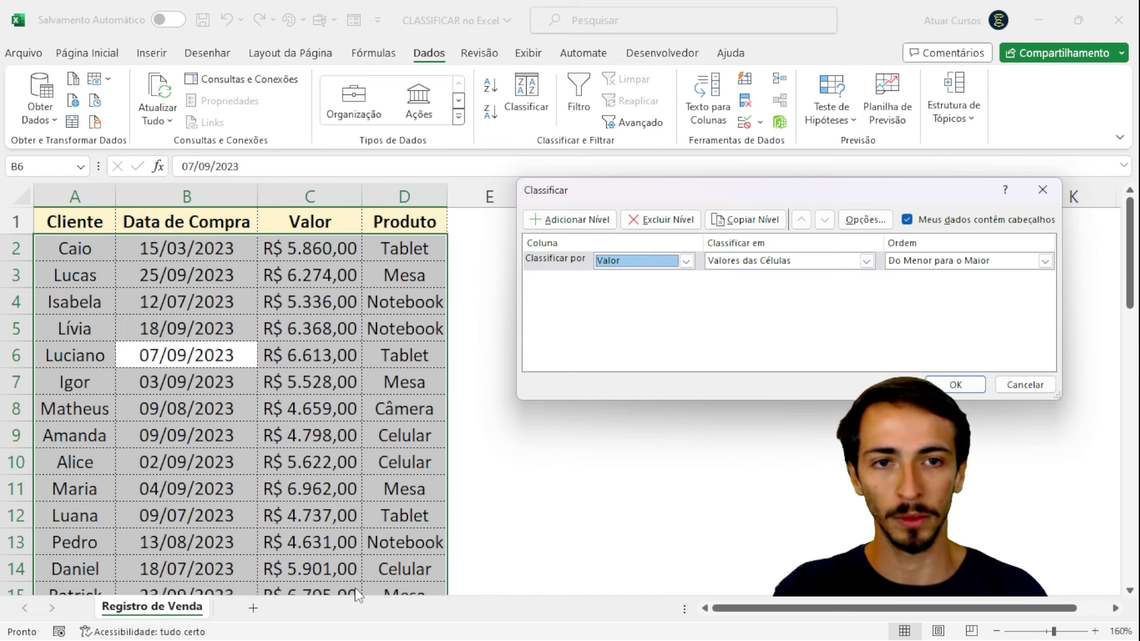
click(799, 262)
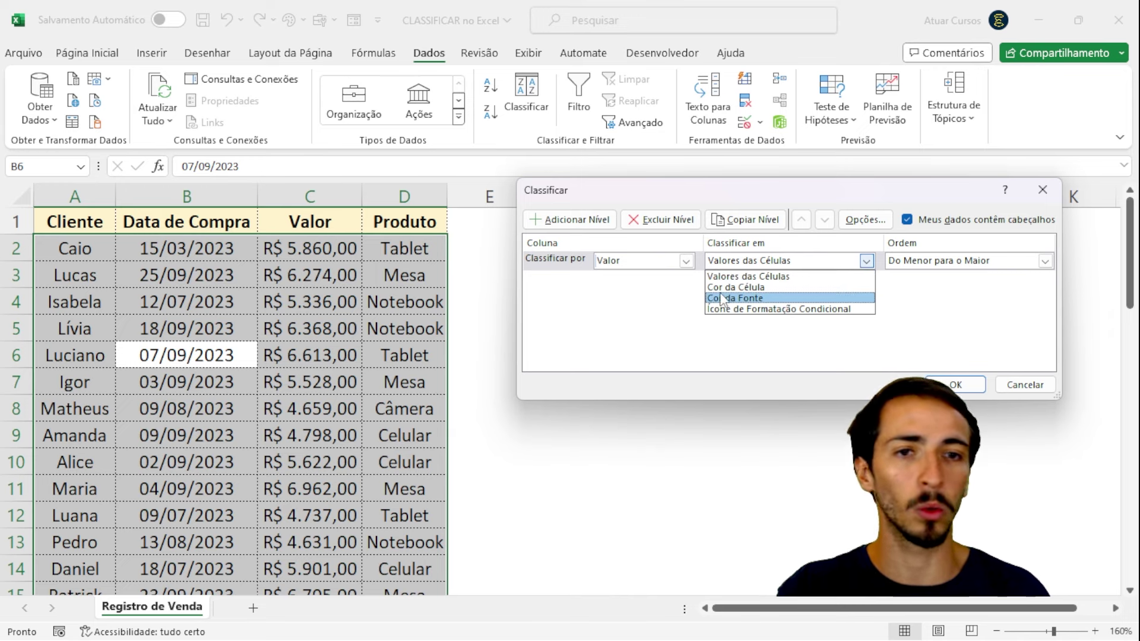
click(736, 277)
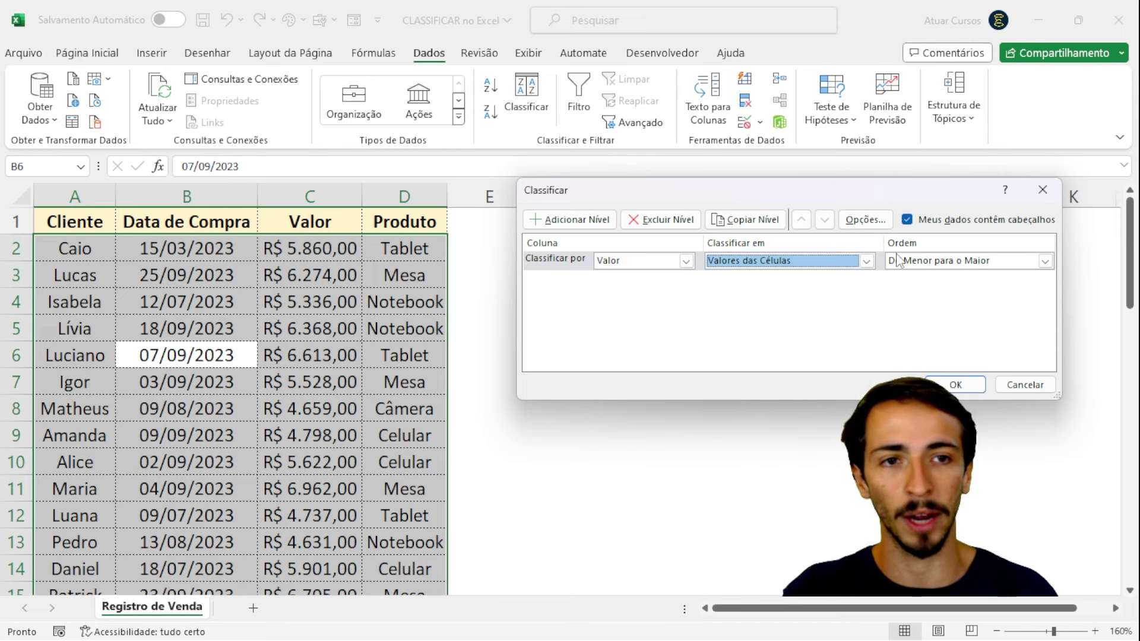
click(932, 263)
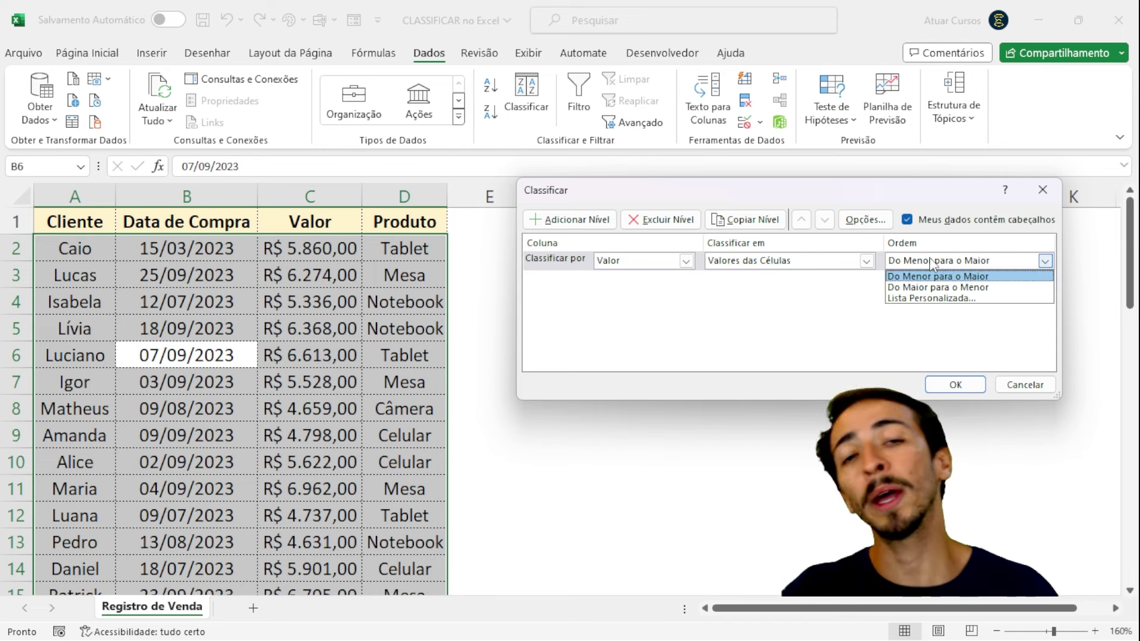
click(827, 324)
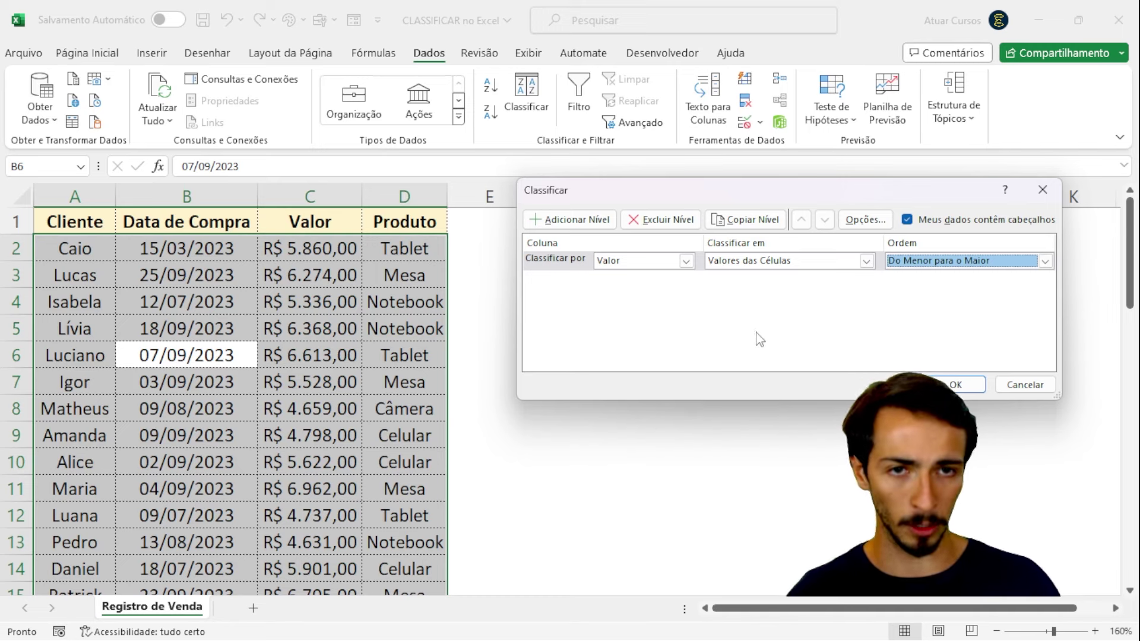
Step: Apply the Valor sort and step through column C from C2 down to the highest values
click(956, 385)
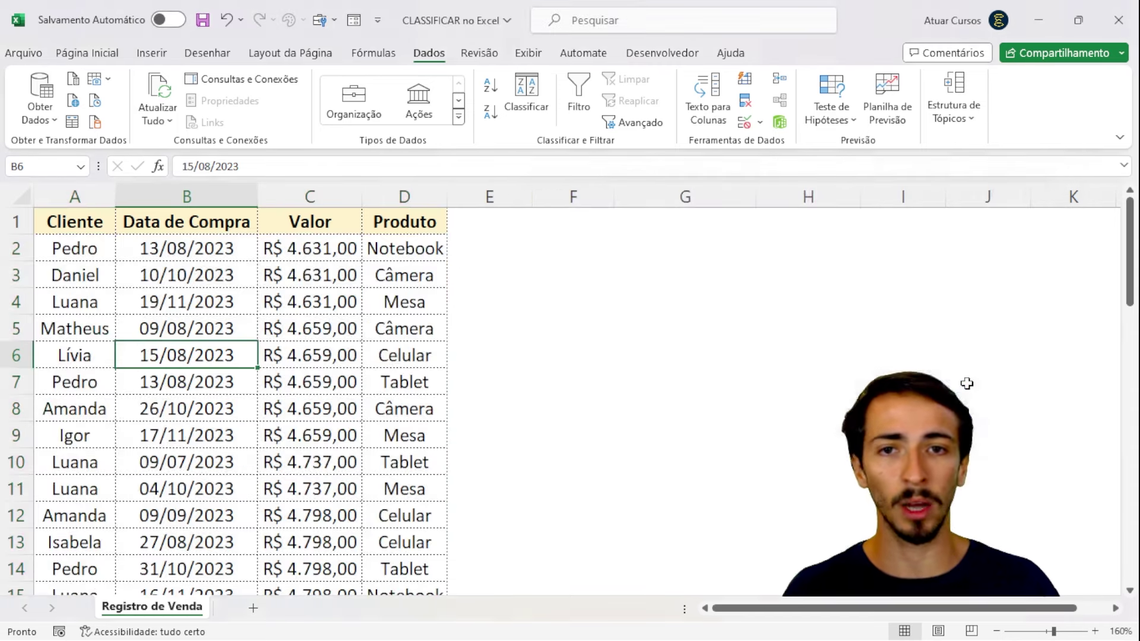
click(308, 251)
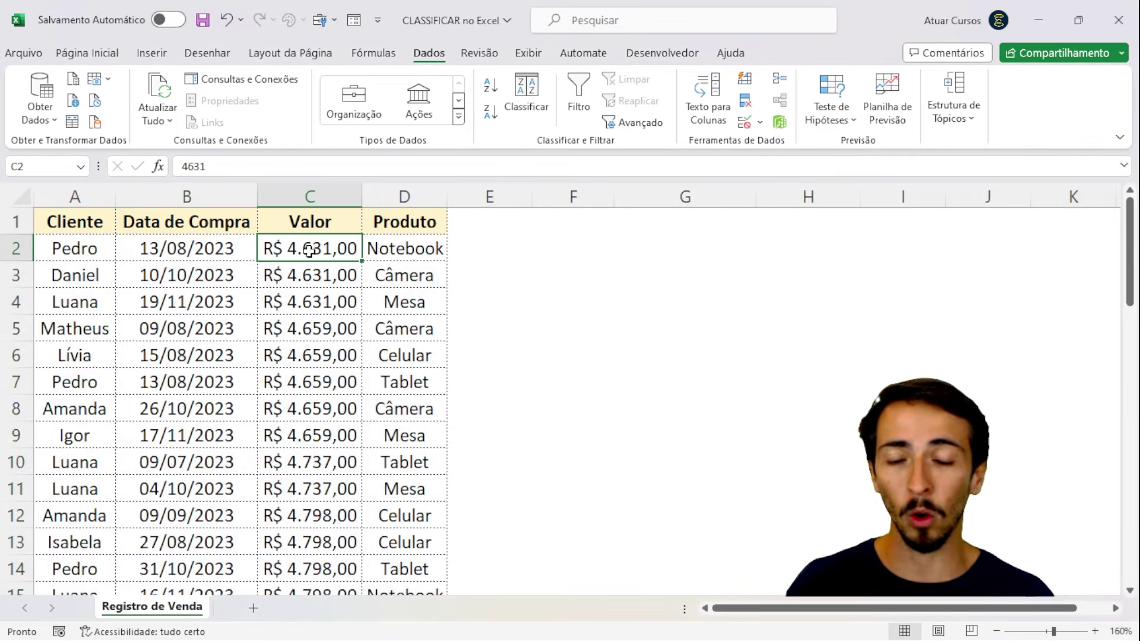
key(Down)
key(Down)
key(Down)
key(Down)
key(Down)
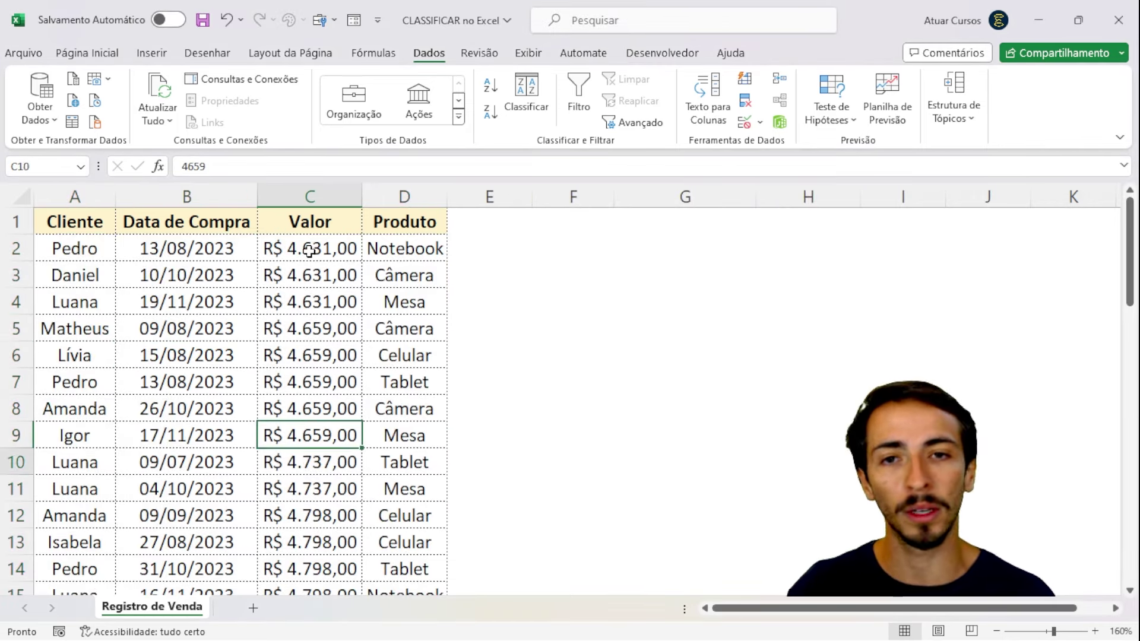
key(Down)
key(Down)
key(Down)
key(Up)
key(Up)
key(Down)
key(Down)
key(Down)
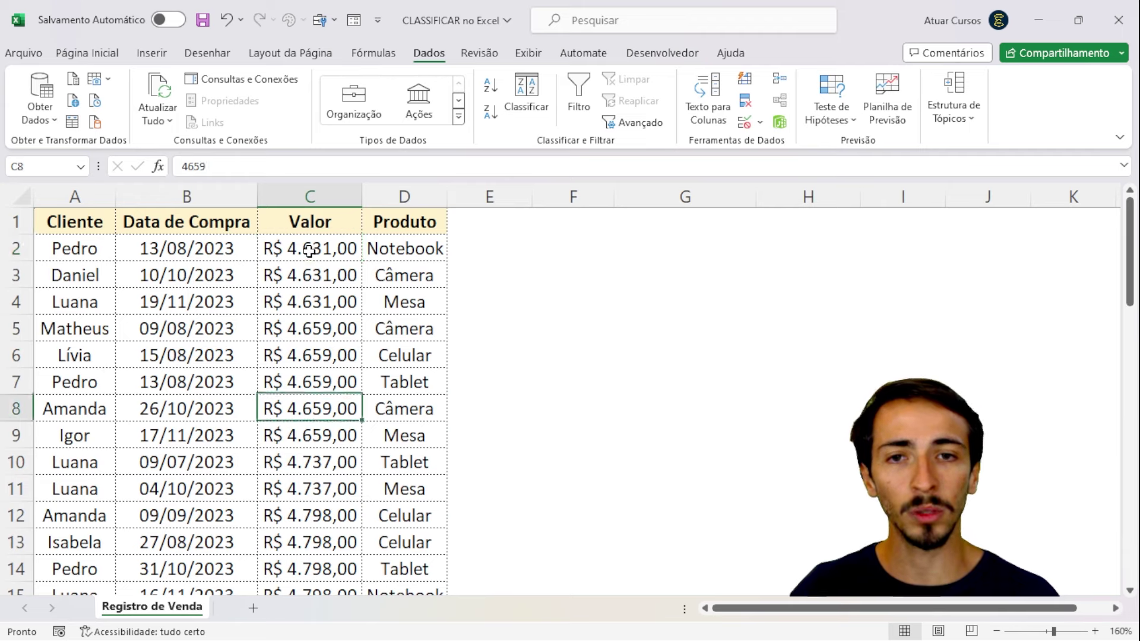
key(Up)
key(Up)
key(Up)
key(Up)
key(Down)
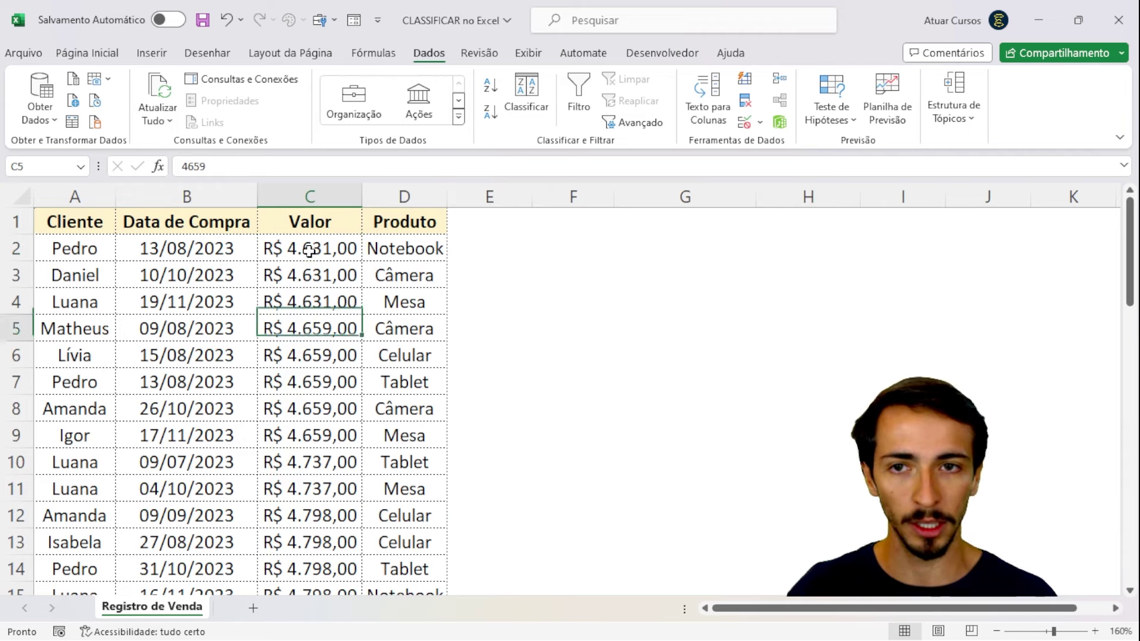
key(Down)
key(Down)
key(Down)
key(Down)
key(Down)
key(Down)
key(Down)
key(Down)
key(Down)
key(Down)
key(Down)
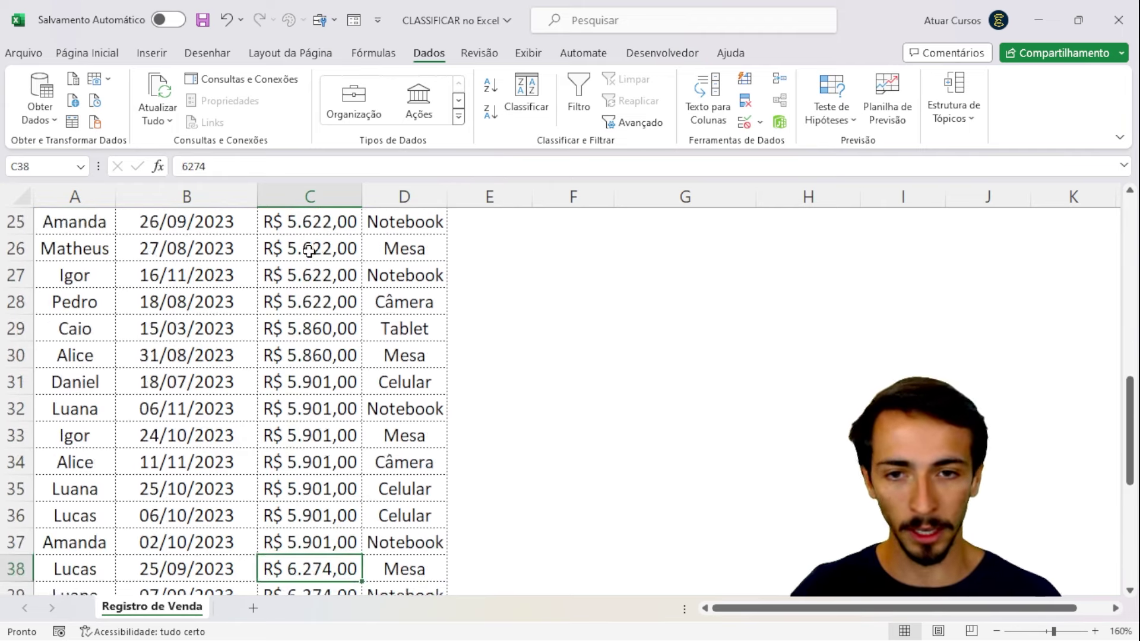
key(Down)
key(Down)
key(Down)
key(Down)
key(Down)
key(Down)
key(Down)
key(Down)
key(Down)
key(Down)
key(Down)
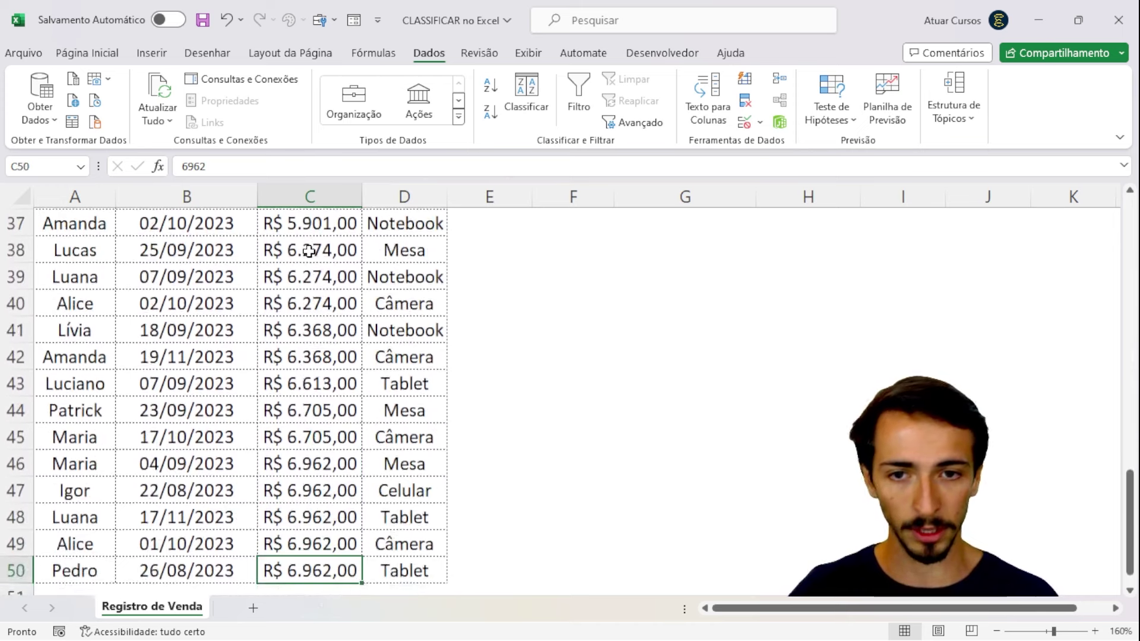
key(Down)
key(Down)
key(Down)
key(Up)
key(Up)
key(Up)
key(Up)
key(Down)
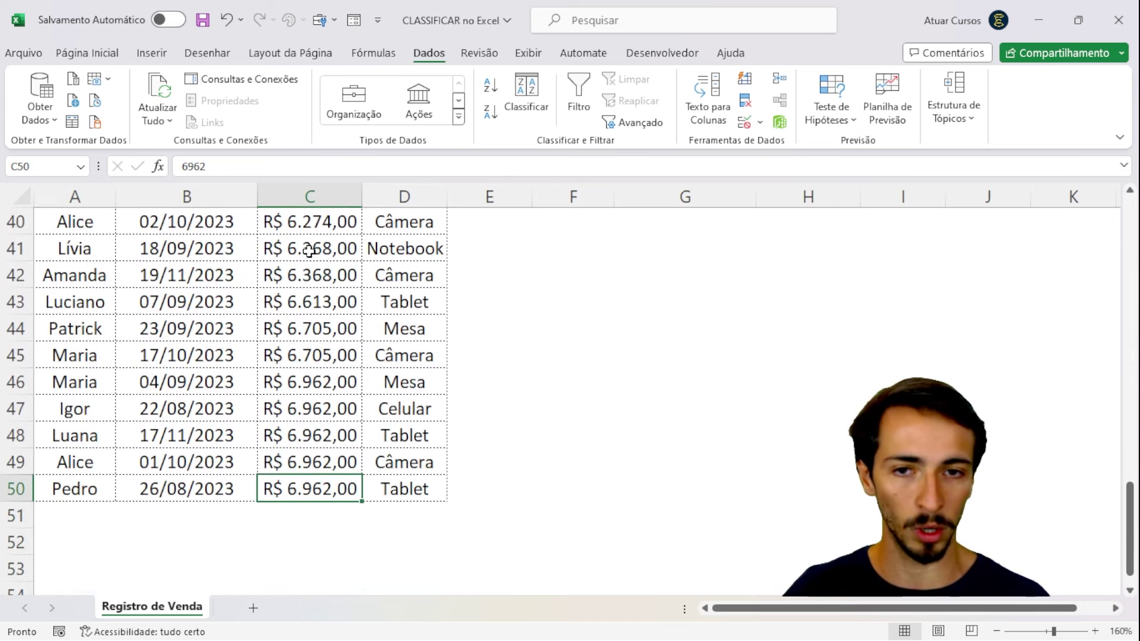
key(Up)
Step: Recheck the lowest values from the top of column C, then undo the Valor sort
key(ctrl+Up)
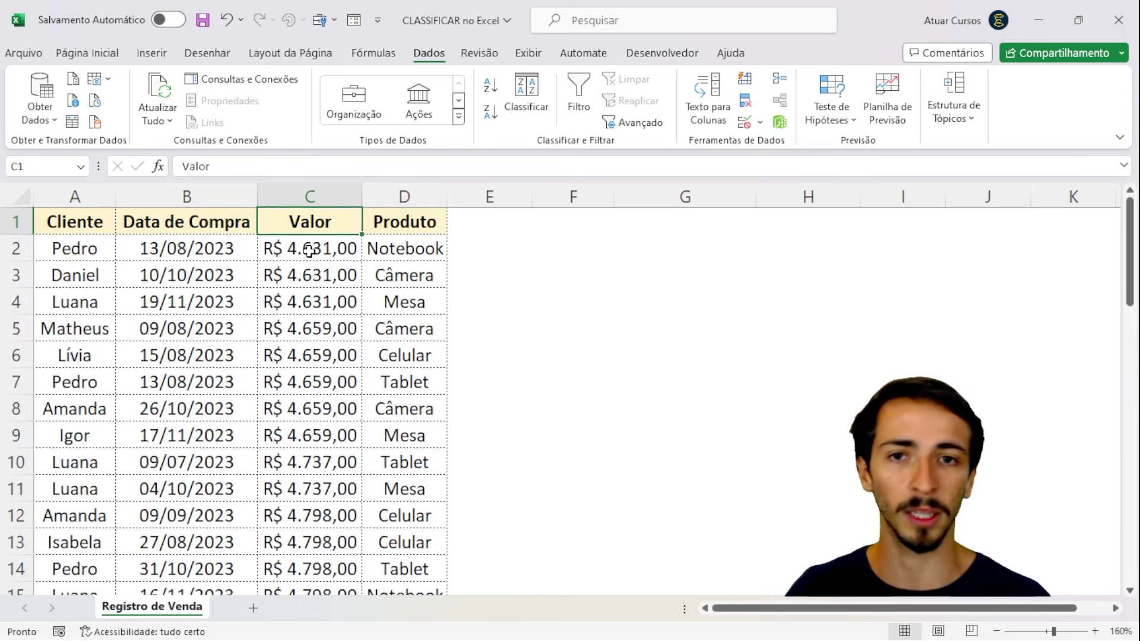
key(Down)
key(Down)
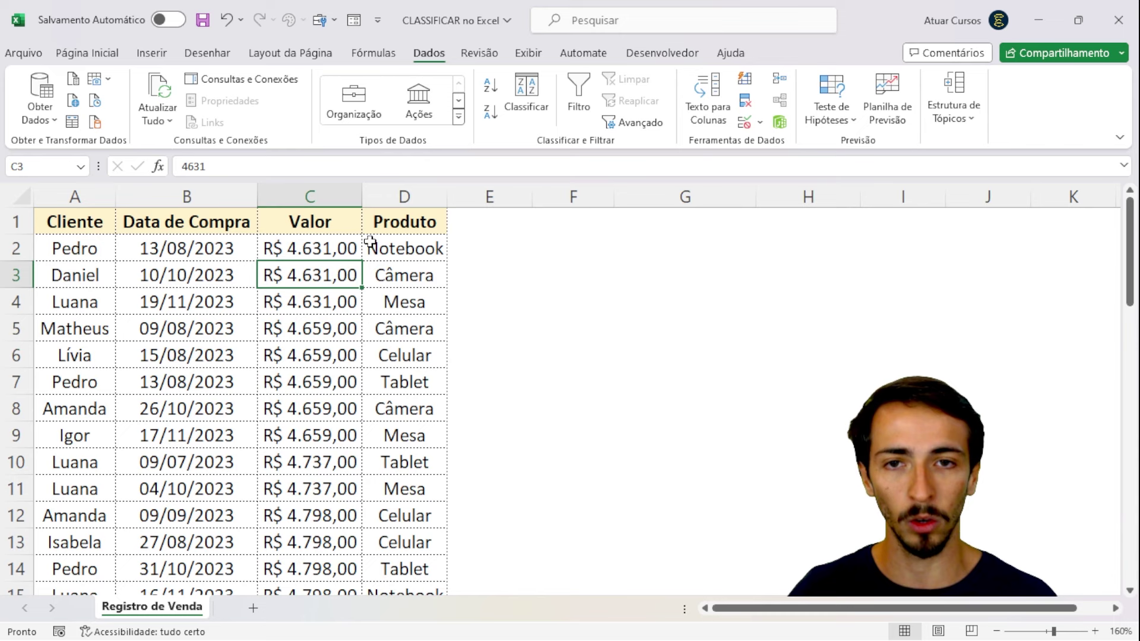
key(Up)
key(Down)
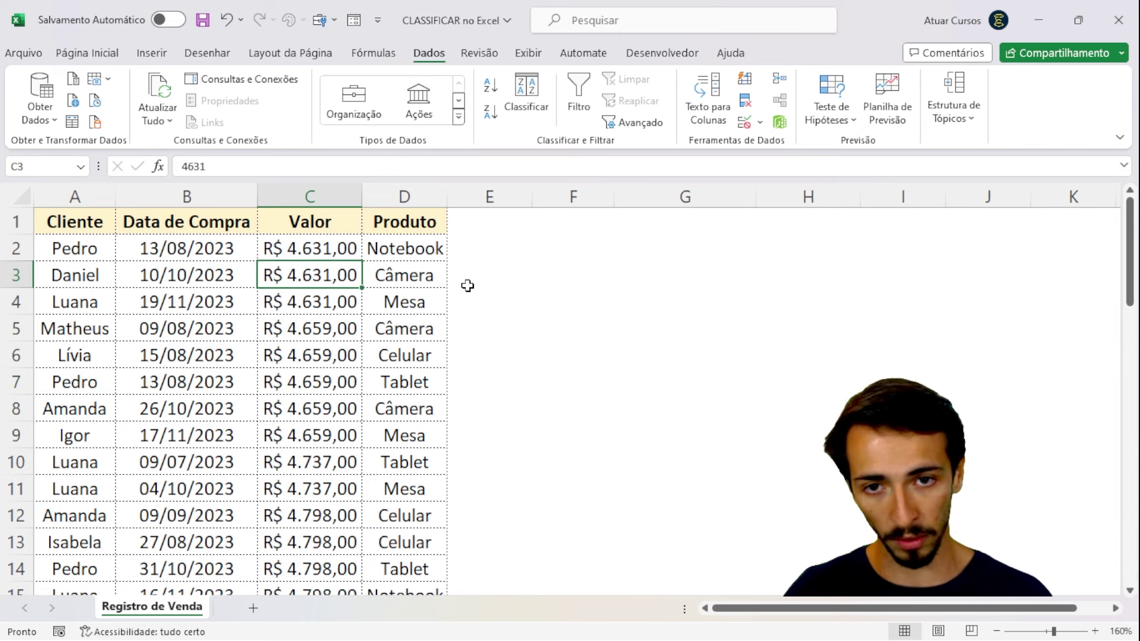
key(Down)
key(Down)
key(Down)
key(Down)
key(Down)
key(Down)
key(Down)
key(Down)
key(Down)
key(Down)
key(Down)
key(Down)
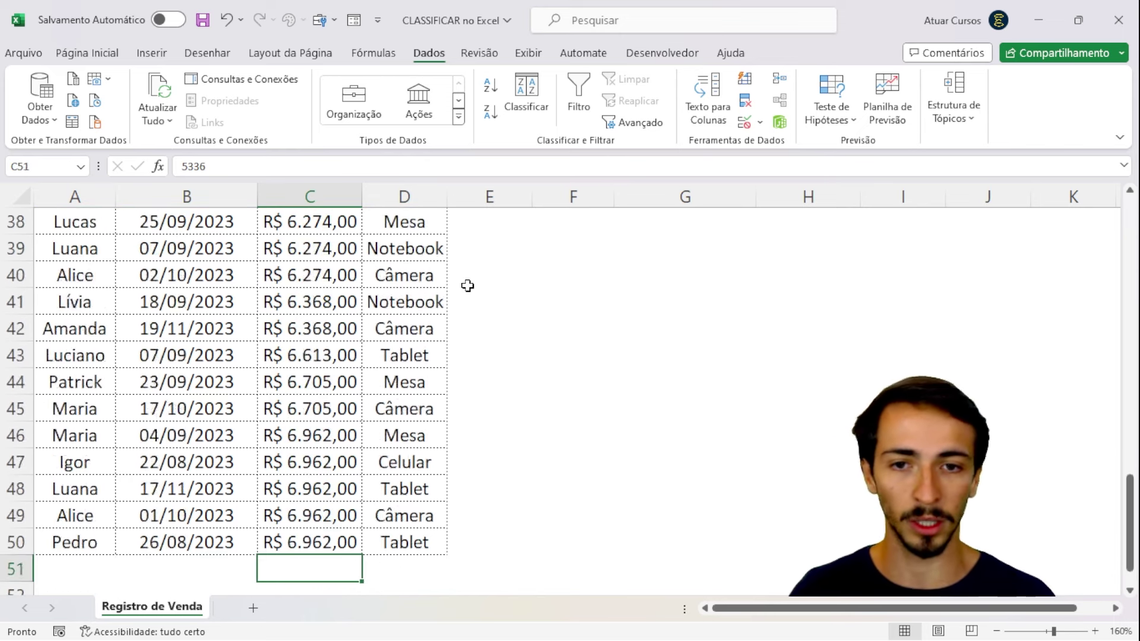
key(Down)
key(ctrl+Up)
key(ctrl+Up)
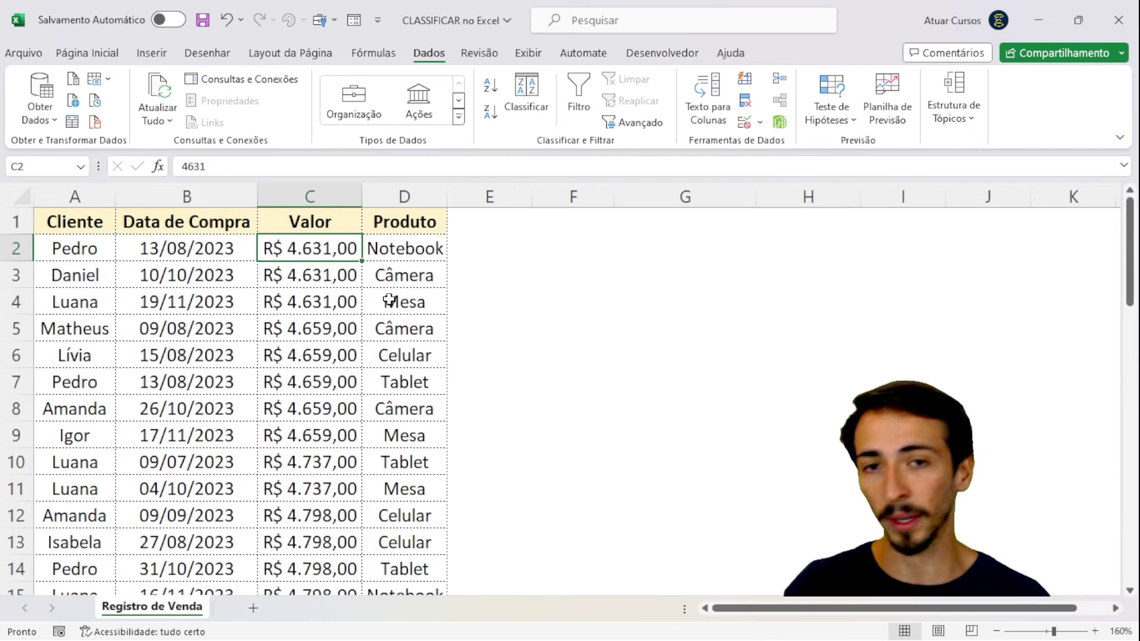
key(ctrl+z)
Step: In Classificar, set the sort to Cliente, Valores das Células, De A a Z
click(388, 345)
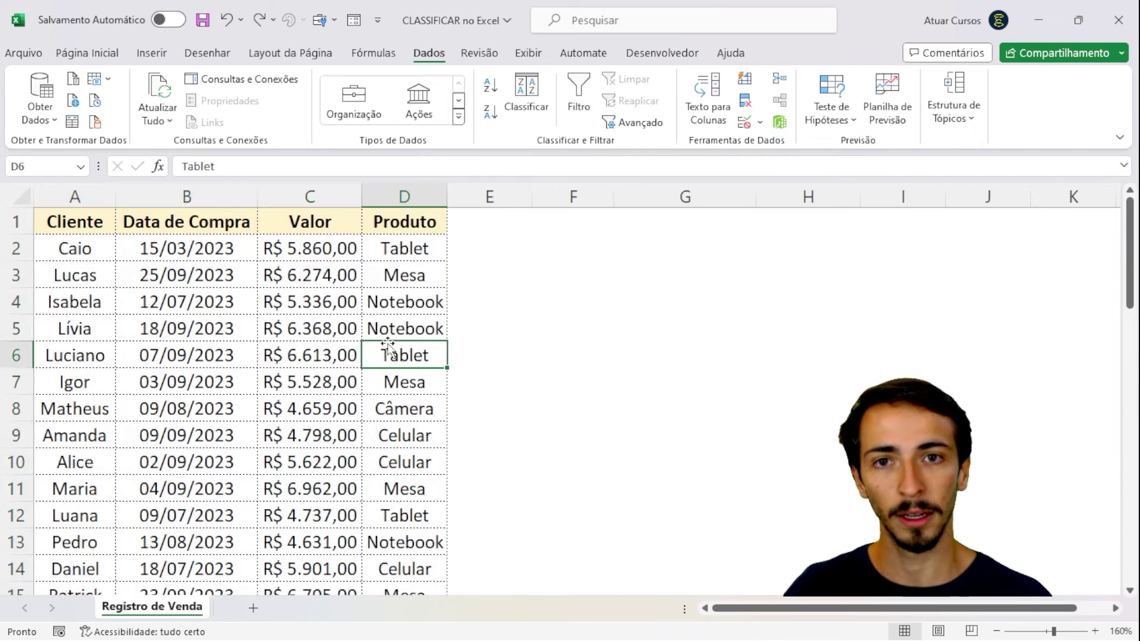
click(321, 326)
click(531, 91)
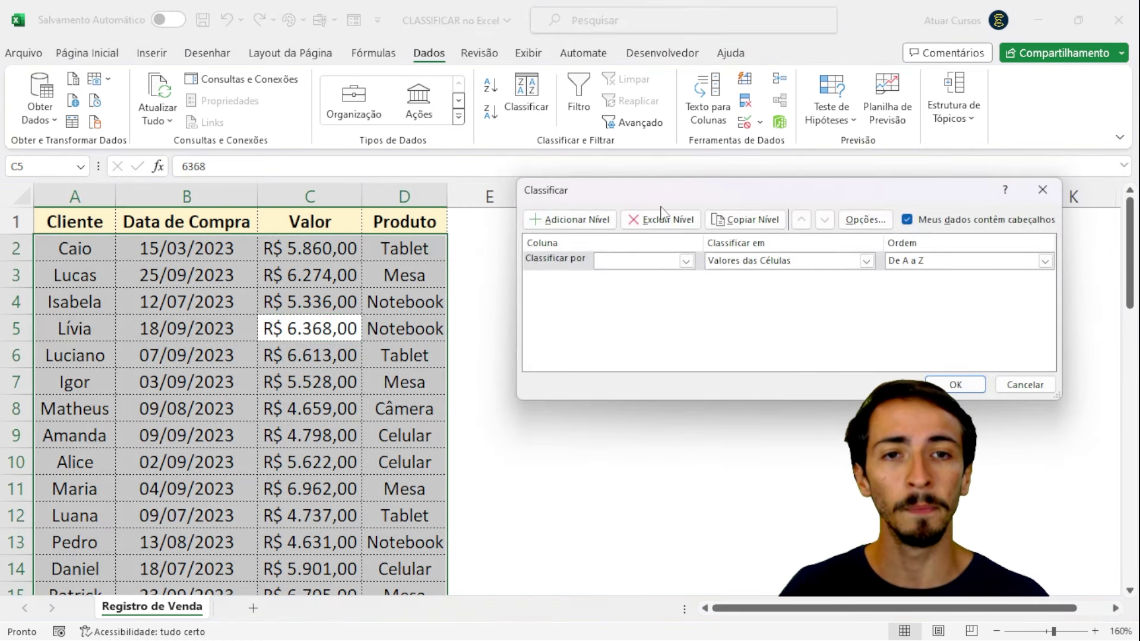
click(686, 261)
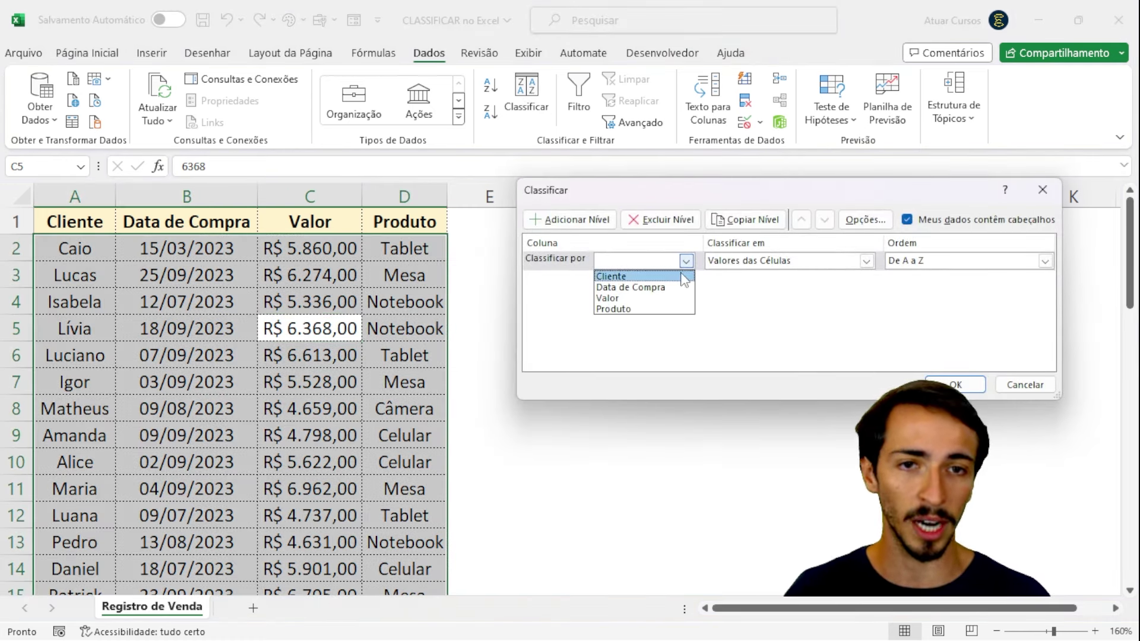
click(680, 278)
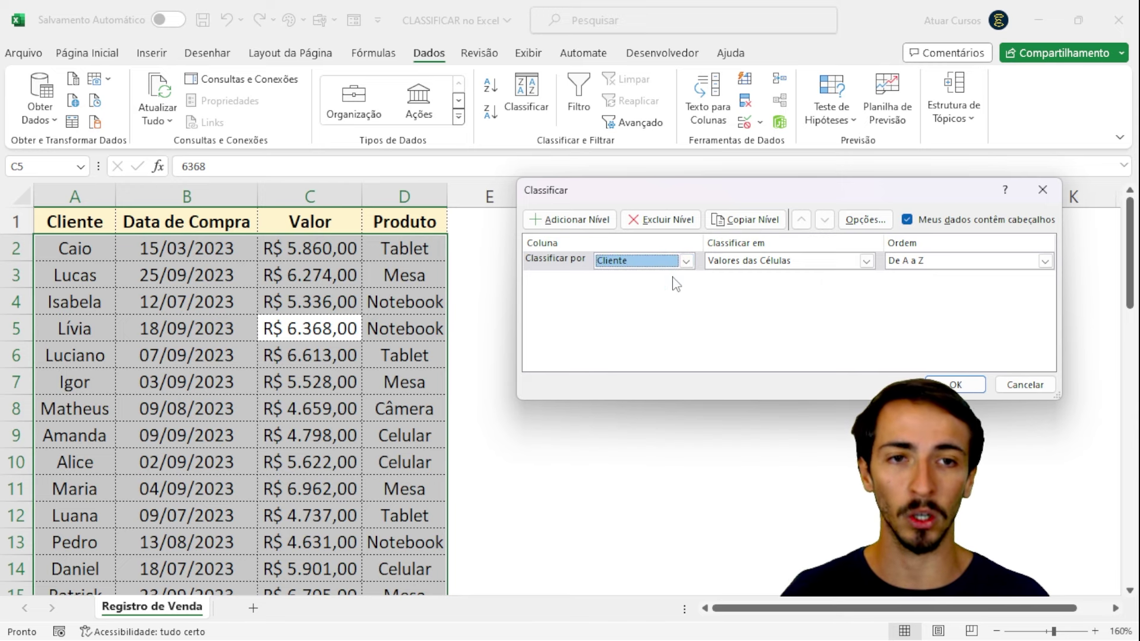
click(757, 262)
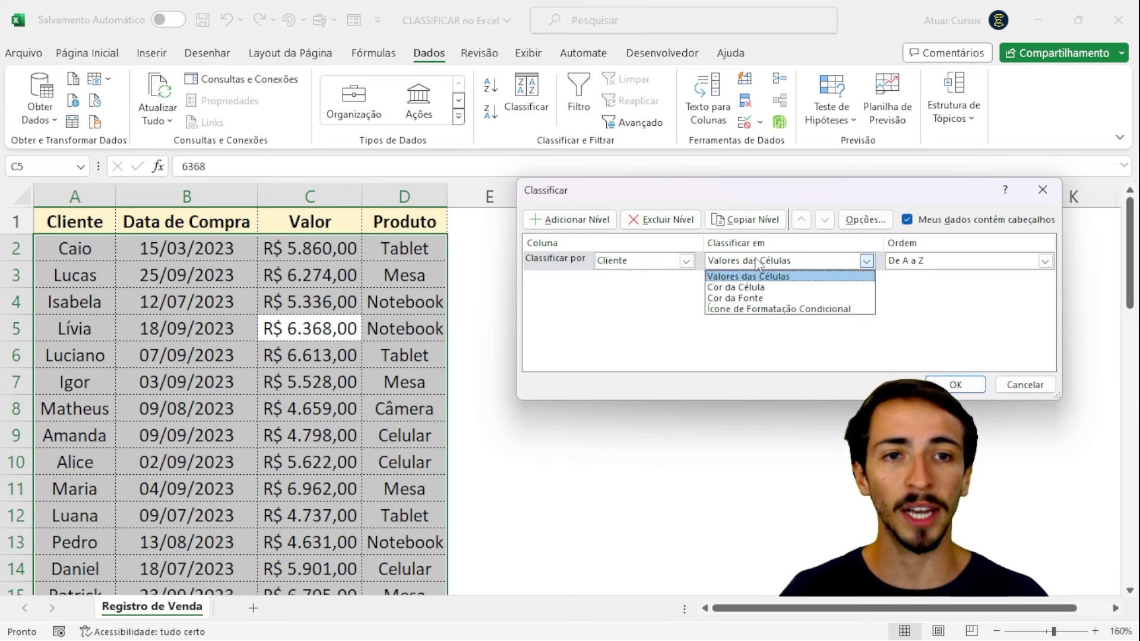
click(636, 336)
click(926, 264)
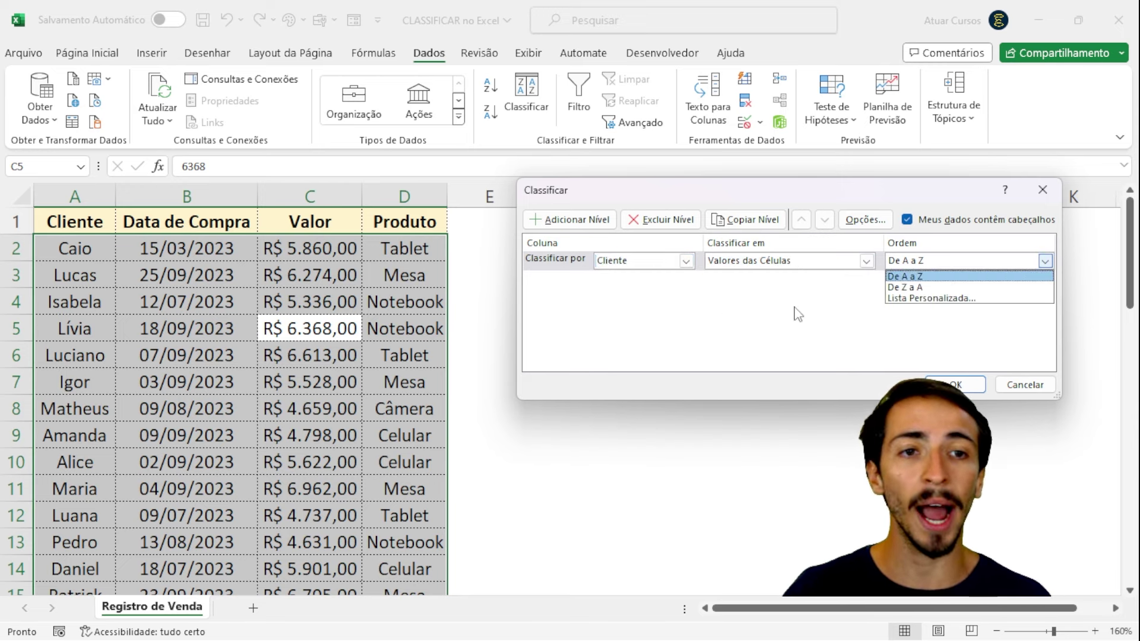
click(798, 313)
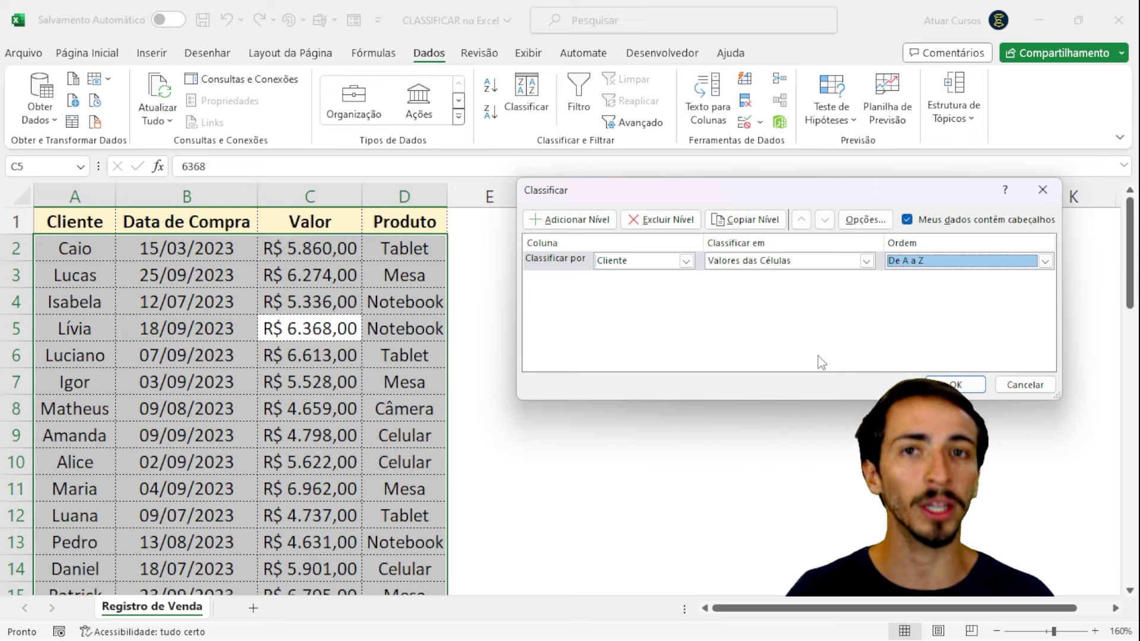
Step: Apply the Cliente A to Z sort and highlight the Alice and Daniel row groups
click(944, 384)
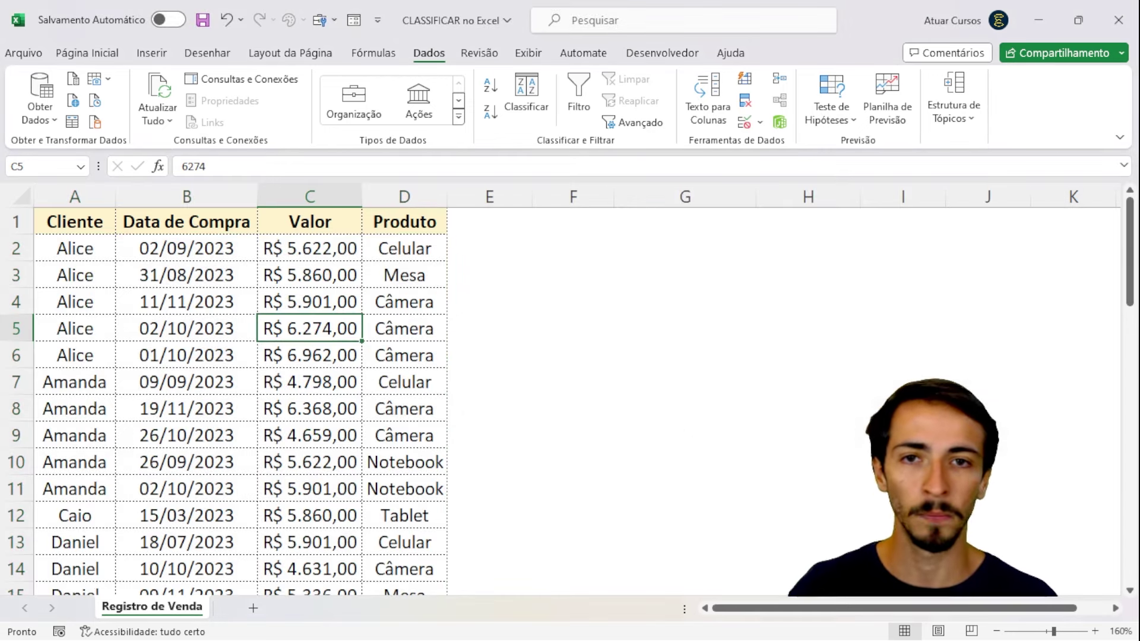
click(309, 302)
click(98, 245)
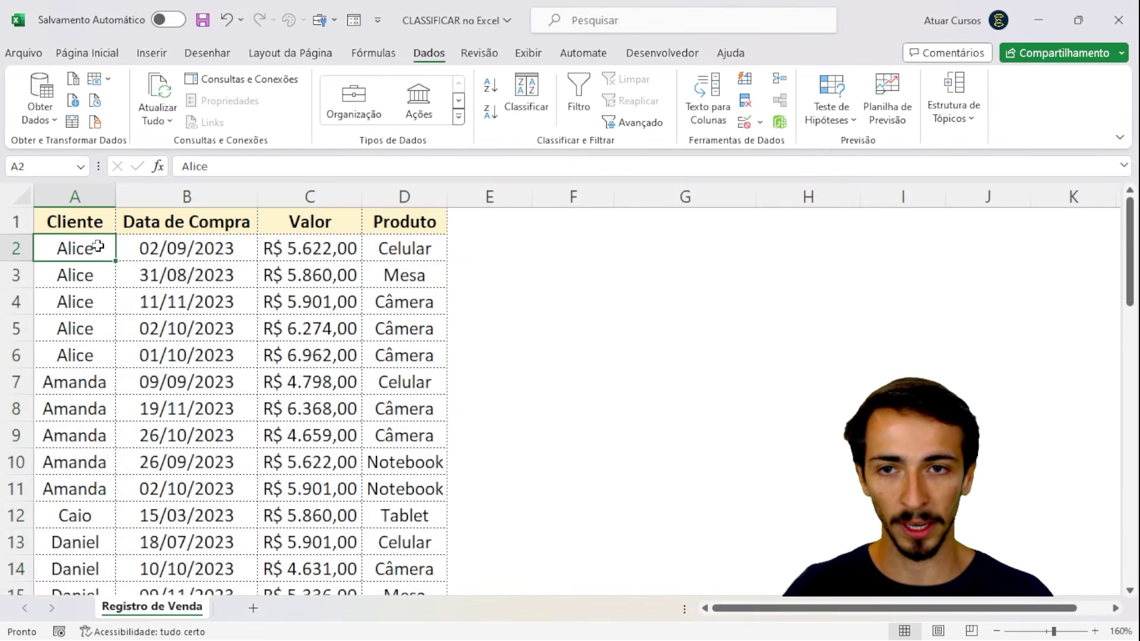
drag(98, 246, 89, 357)
scroll(88, 360, down, 1)
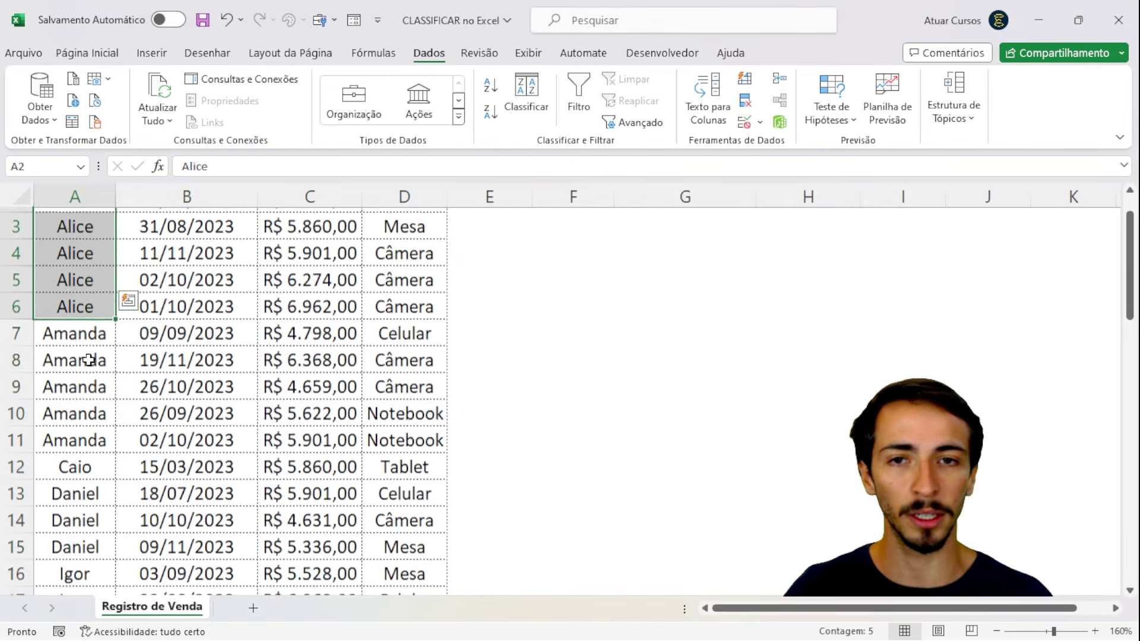
mouse_move(74, 300)
mouse_down()
mouse_move(86, 433)
mouse_move(71, 508)
mouse_up()
scroll(75, 365, down, 1)
click(76, 365)
Step: Inspect a date in Amanda's rows and a value in Alice's, then undo the client sort
scroll(81, 395, down, 1)
scroll(71, 453, down, 2)
scroll(186, 387, up, 5)
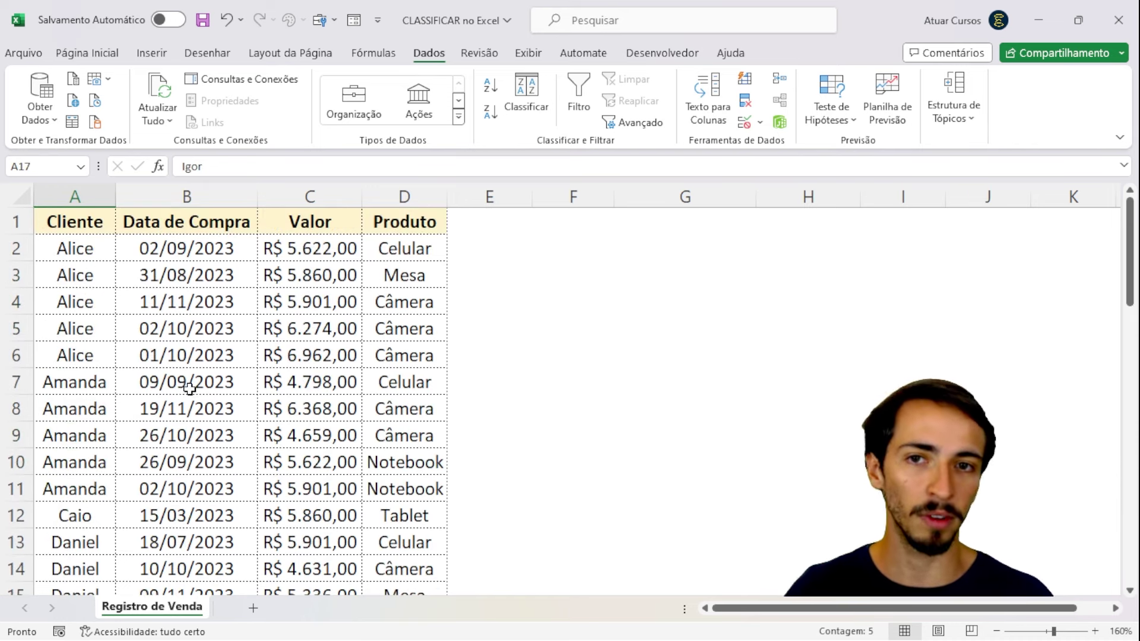
click(185, 387)
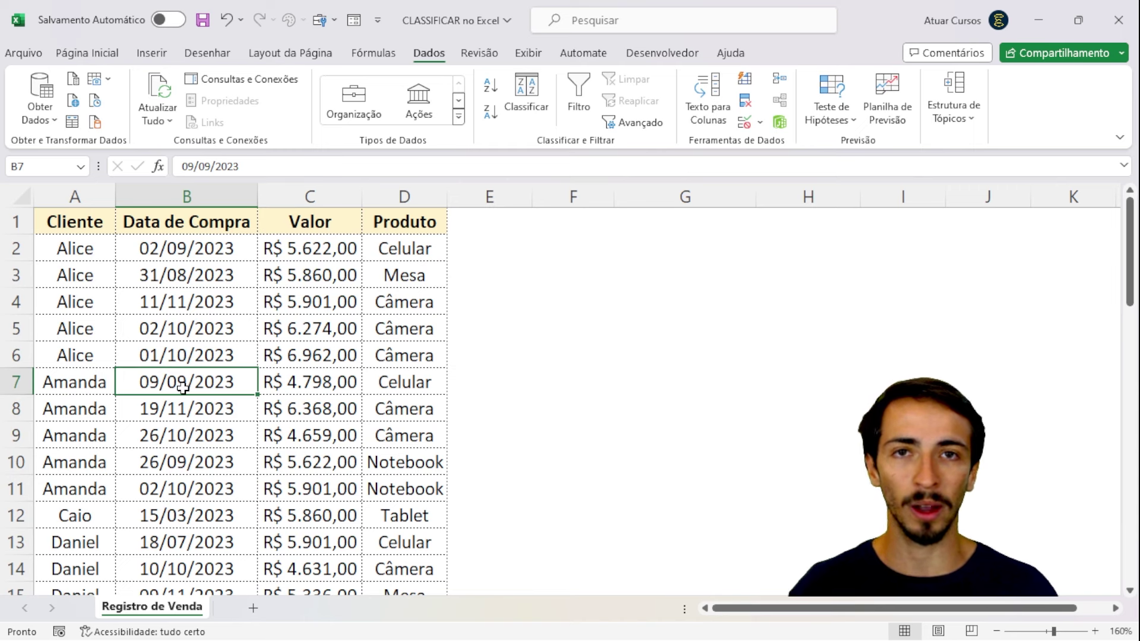
click(280, 349)
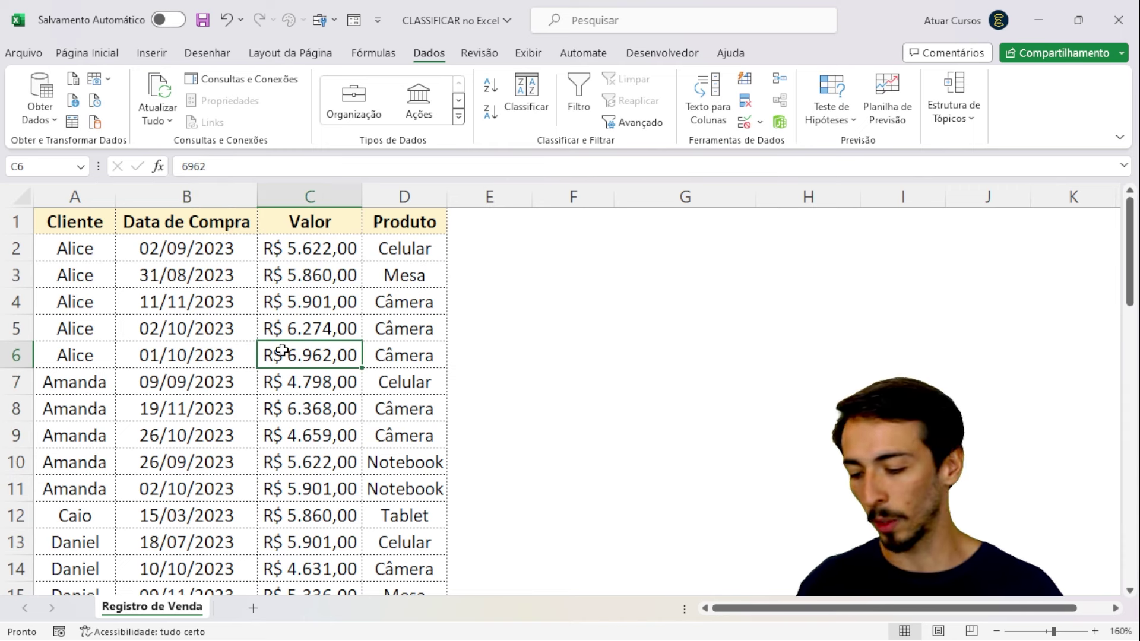
key(ctrl+z)
click(274, 383)
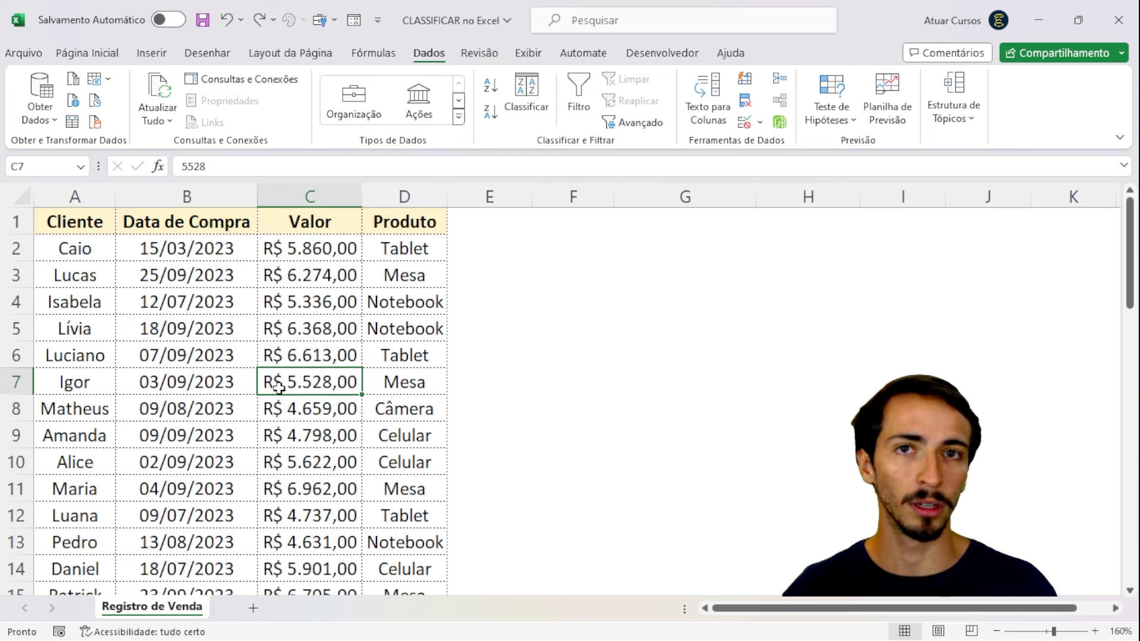
click(339, 299)
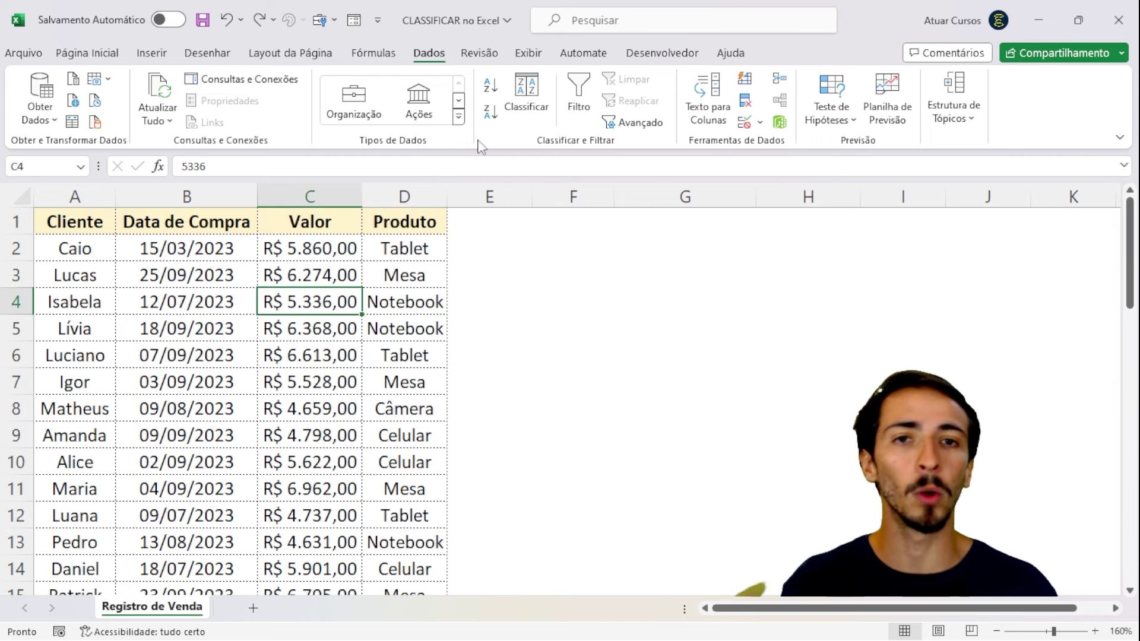
Step: Open the sort settings and close them without sorting
click(526, 98)
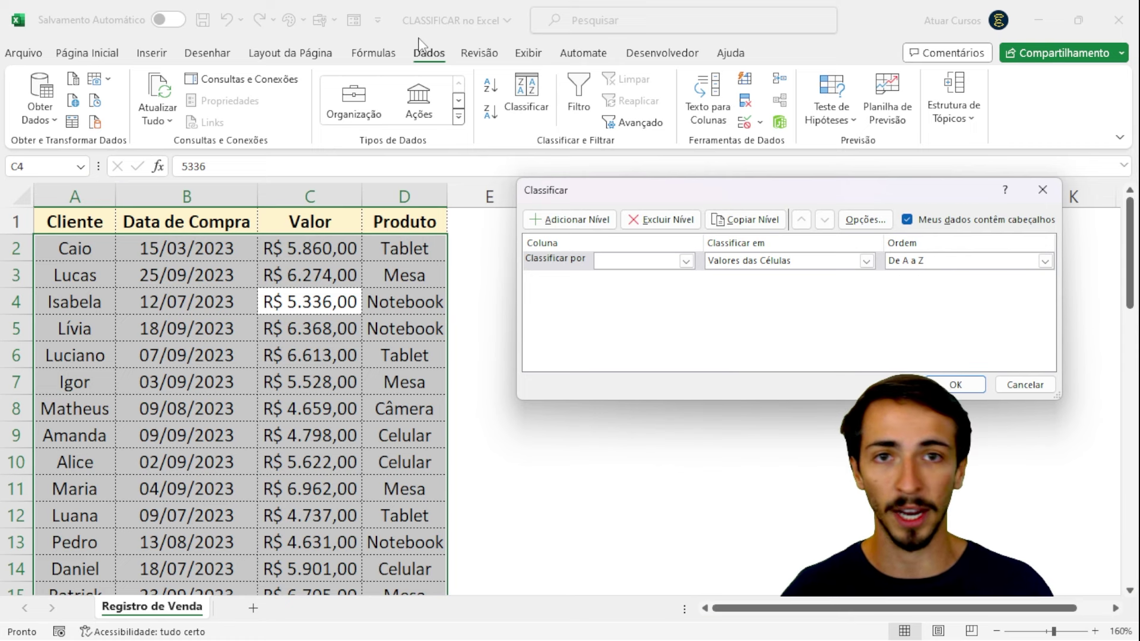
click(1052, 191)
click(301, 374)
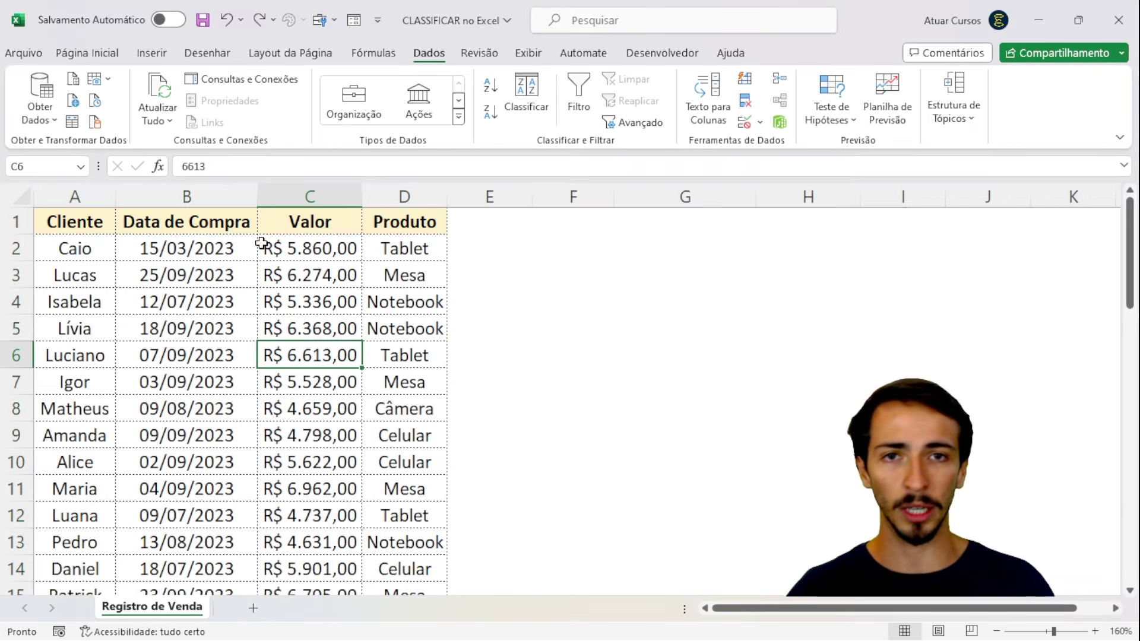
Step: Sort by Cliente A to Z, then Data de Compra oldest to newest
click(526, 95)
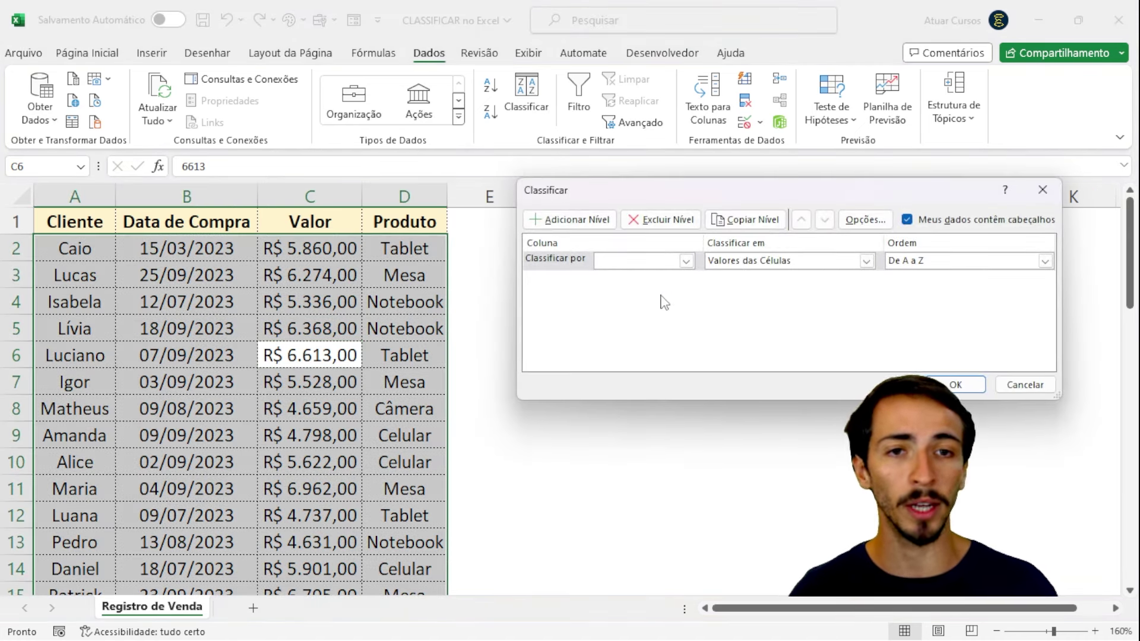
drag(598, 204, 583, 110)
click(561, 125)
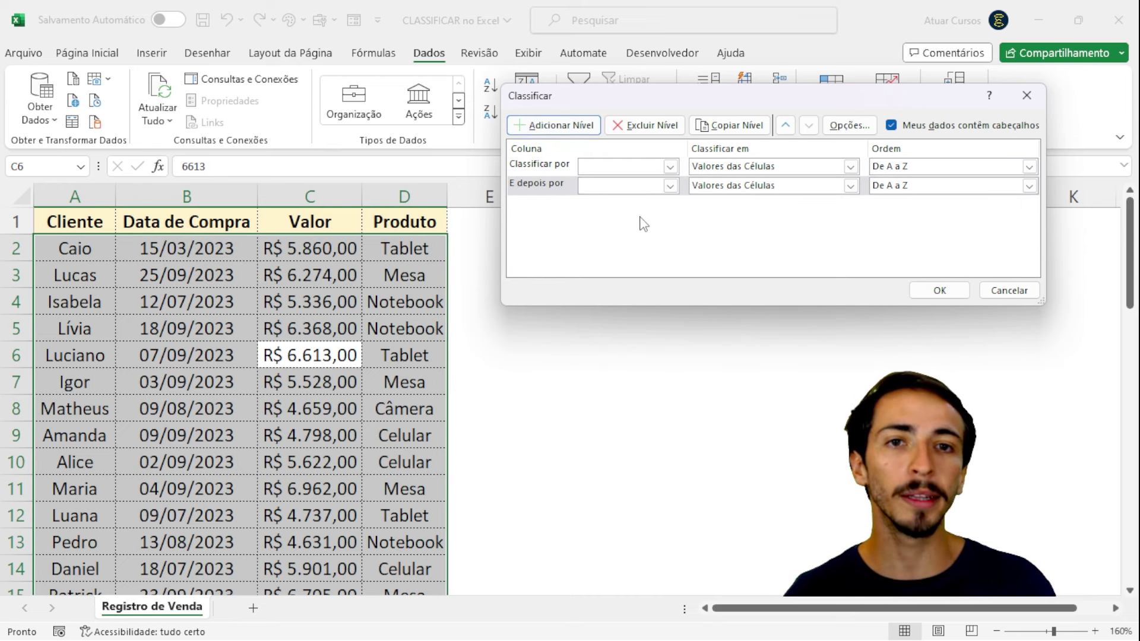
click(669, 166)
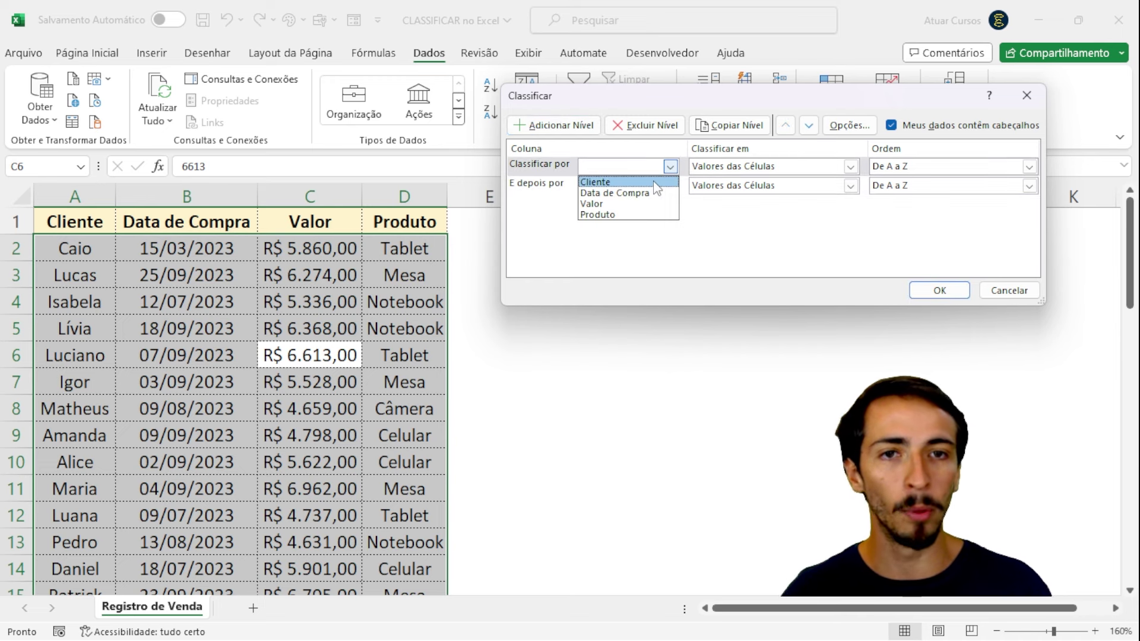
click(656, 180)
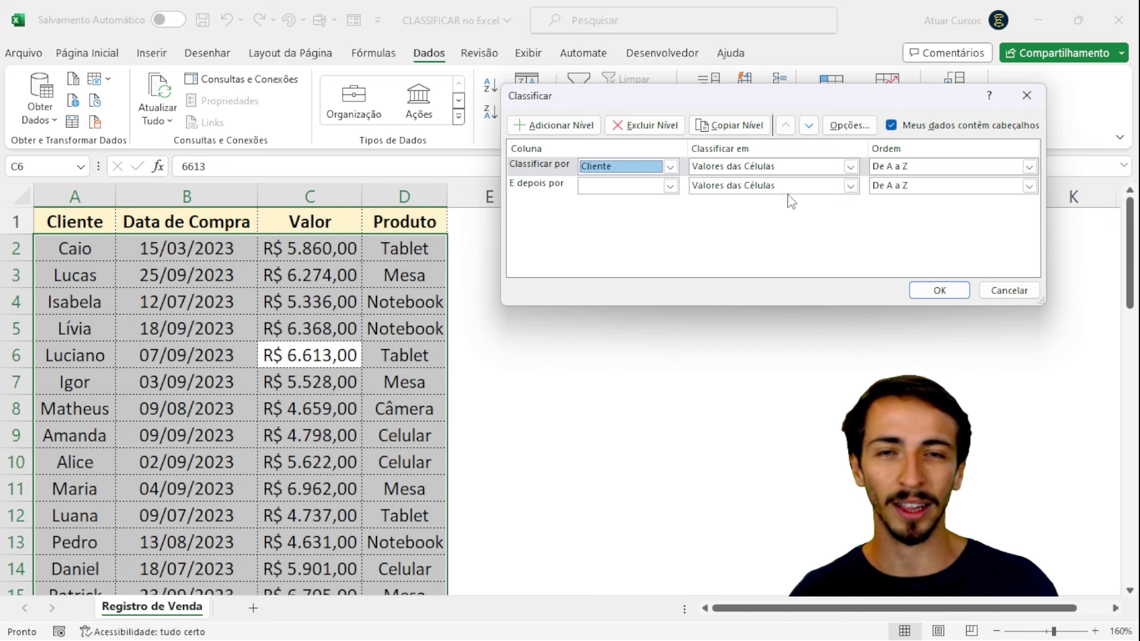
click(669, 186)
click(661, 217)
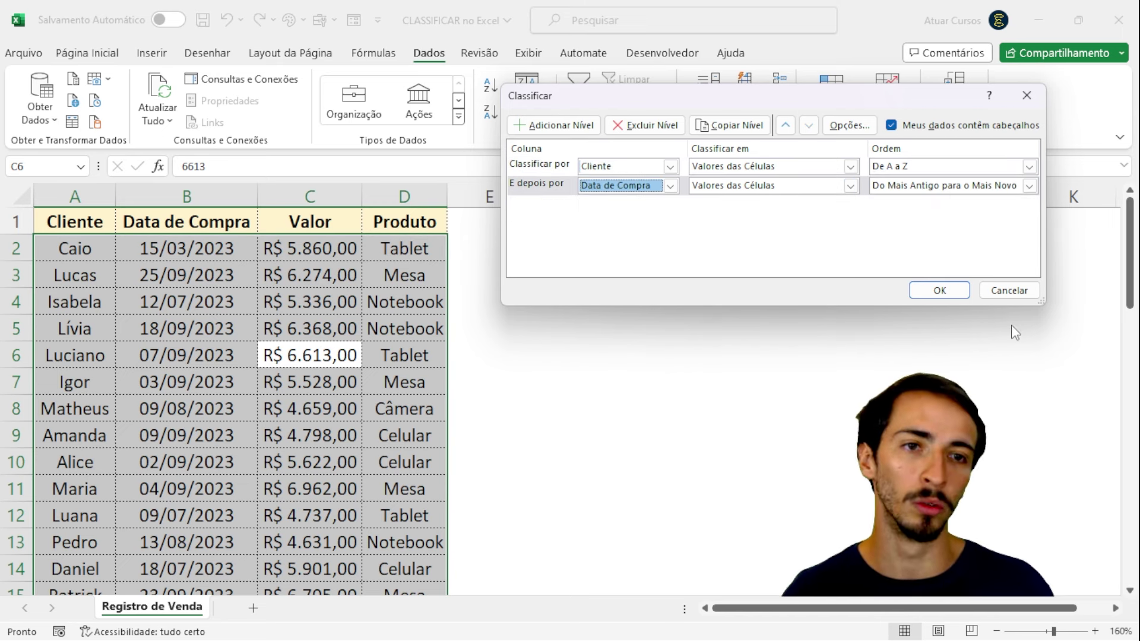
click(938, 291)
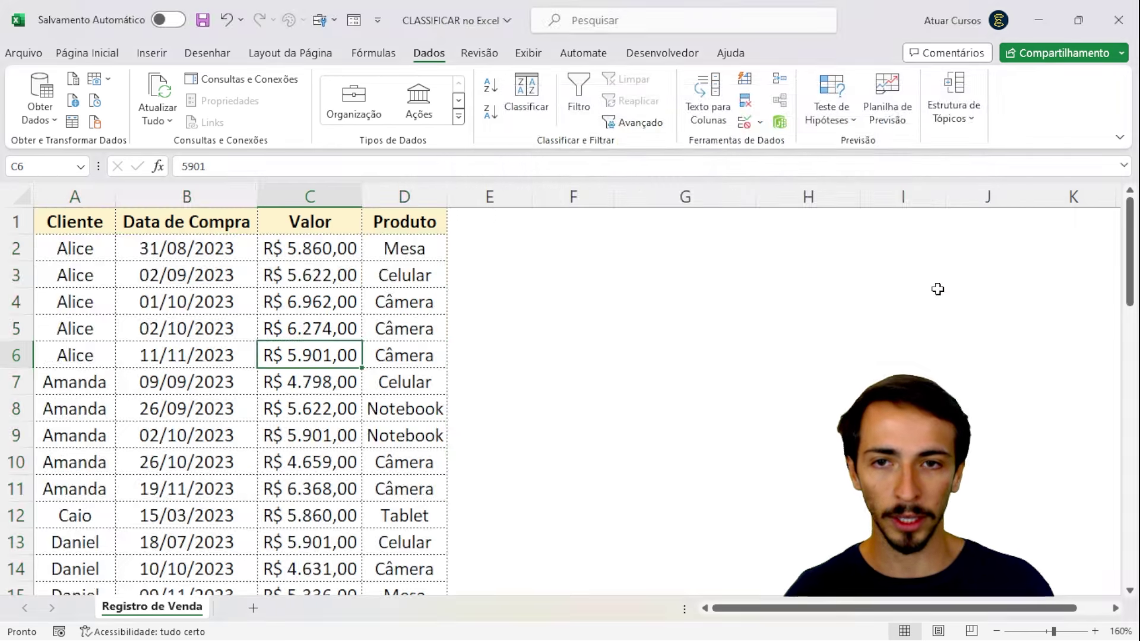
Step: Highlight Alice's purchase rows and the following client groups in column A
click(178, 267)
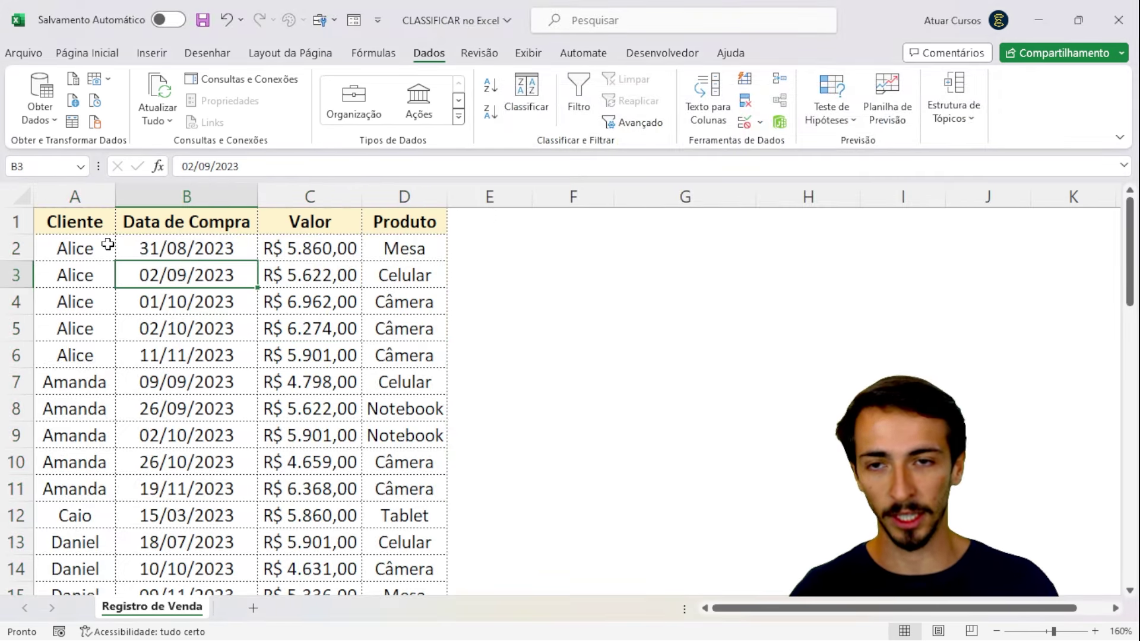
drag(106, 248, 101, 356)
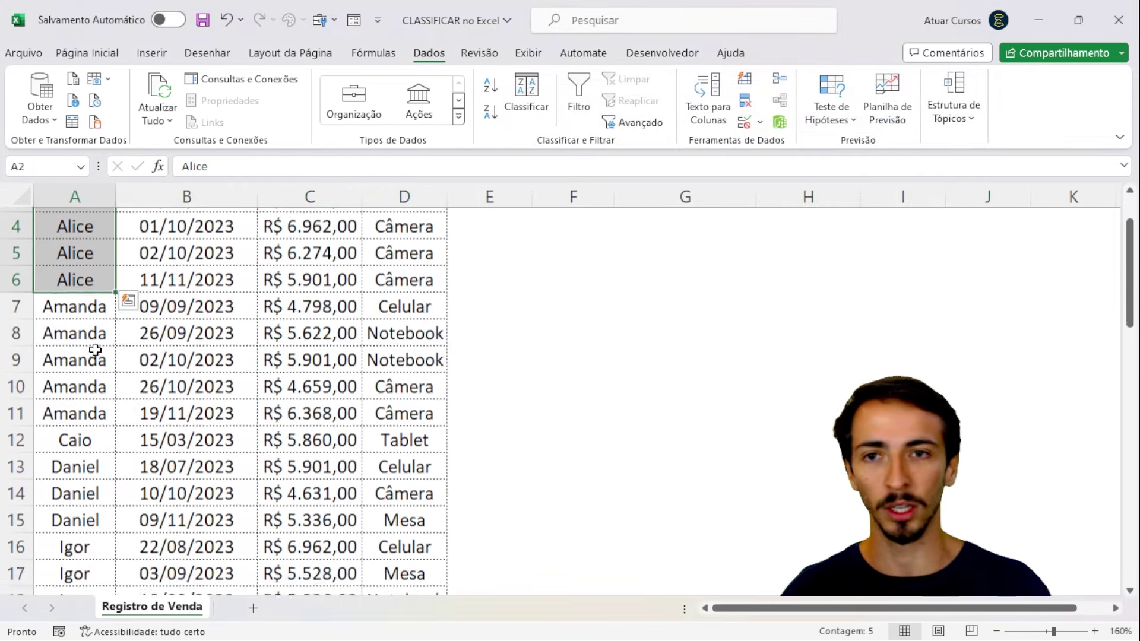
scroll(94, 349, down, 1)
drag(76, 300, 89, 487)
scroll(149, 372, up, 1)
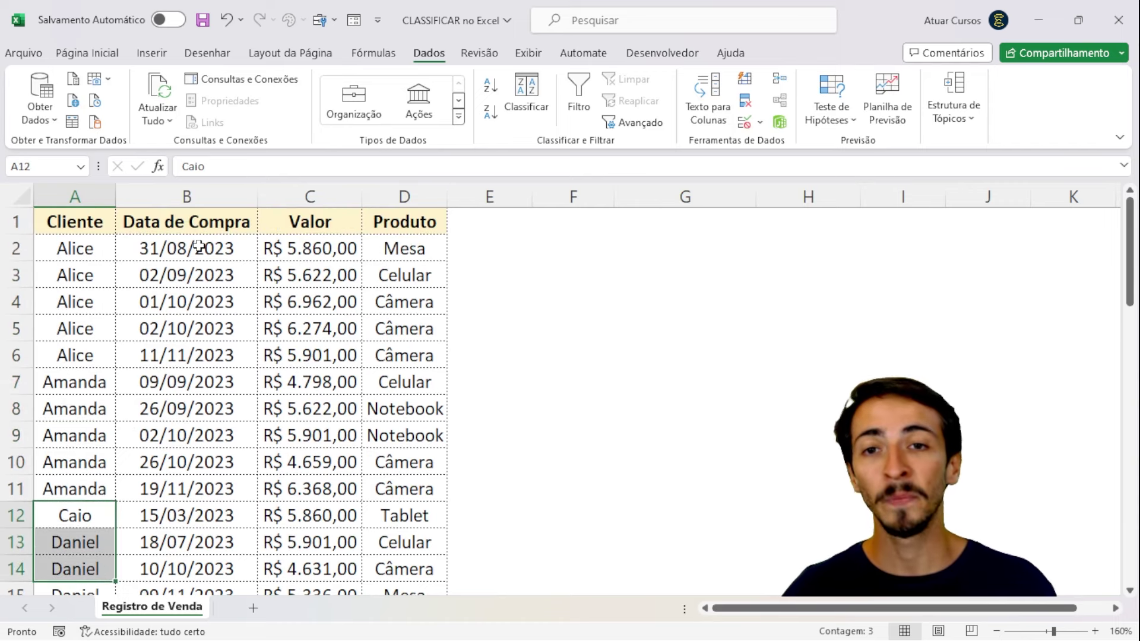
Step: Review the purchase dates in B2:B6, stepping through B2 to B4
drag(199, 245, 199, 355)
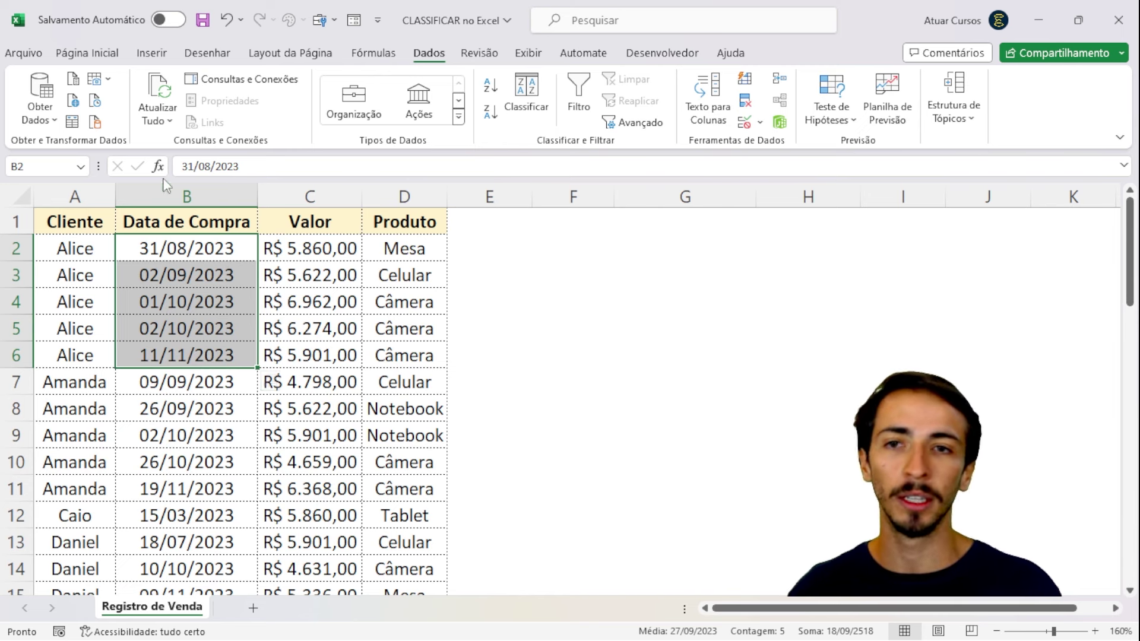
click(109, 248)
click(184, 248)
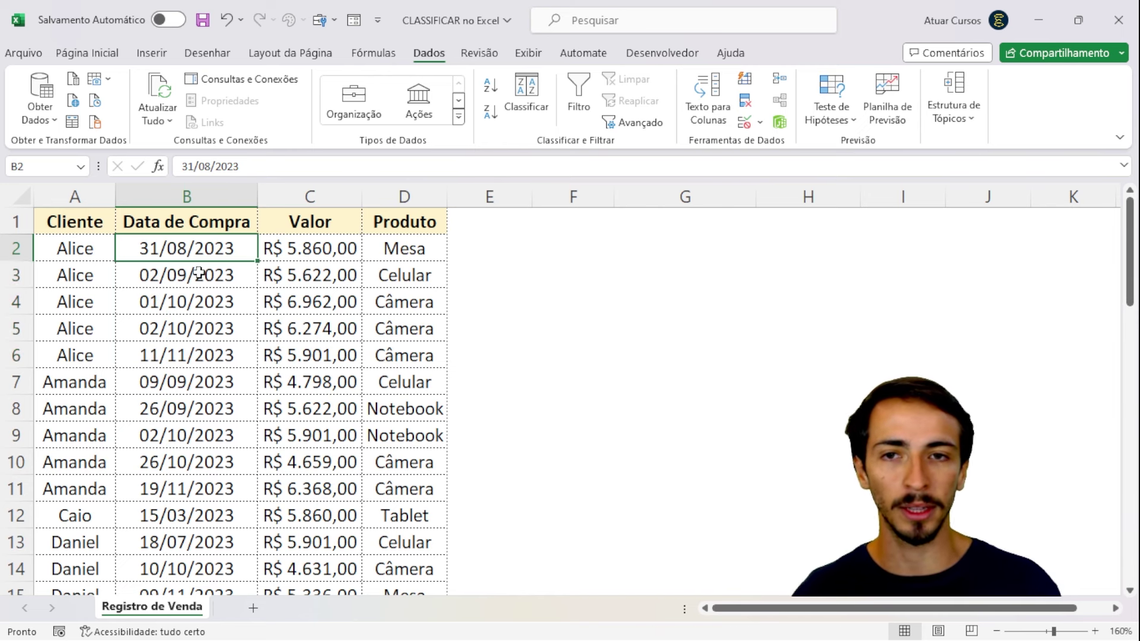
click(179, 281)
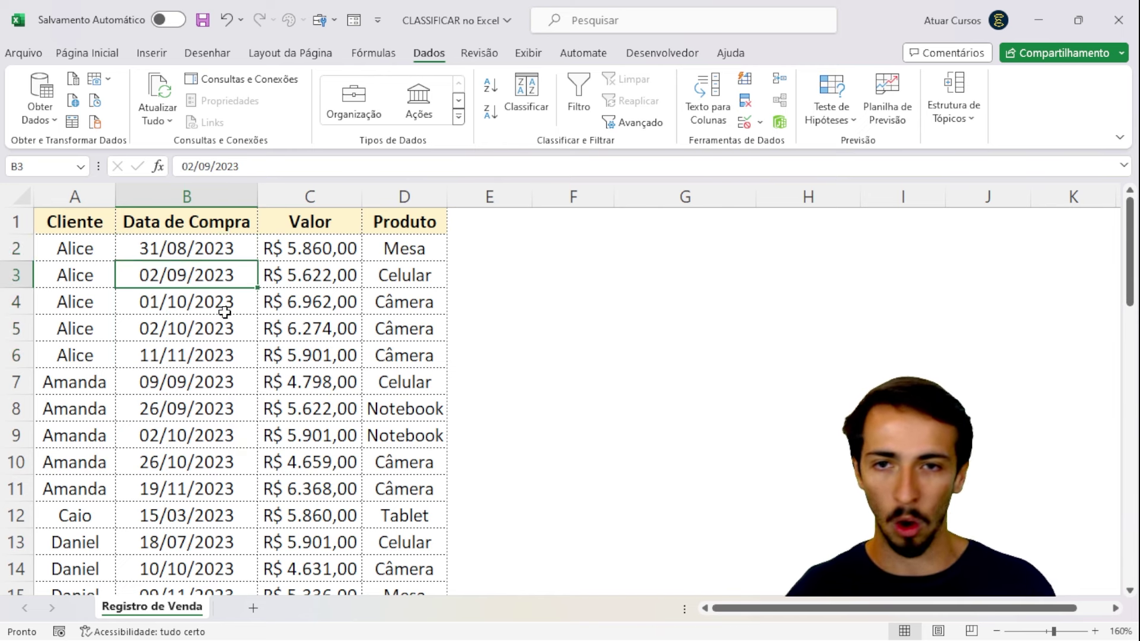
click(190, 303)
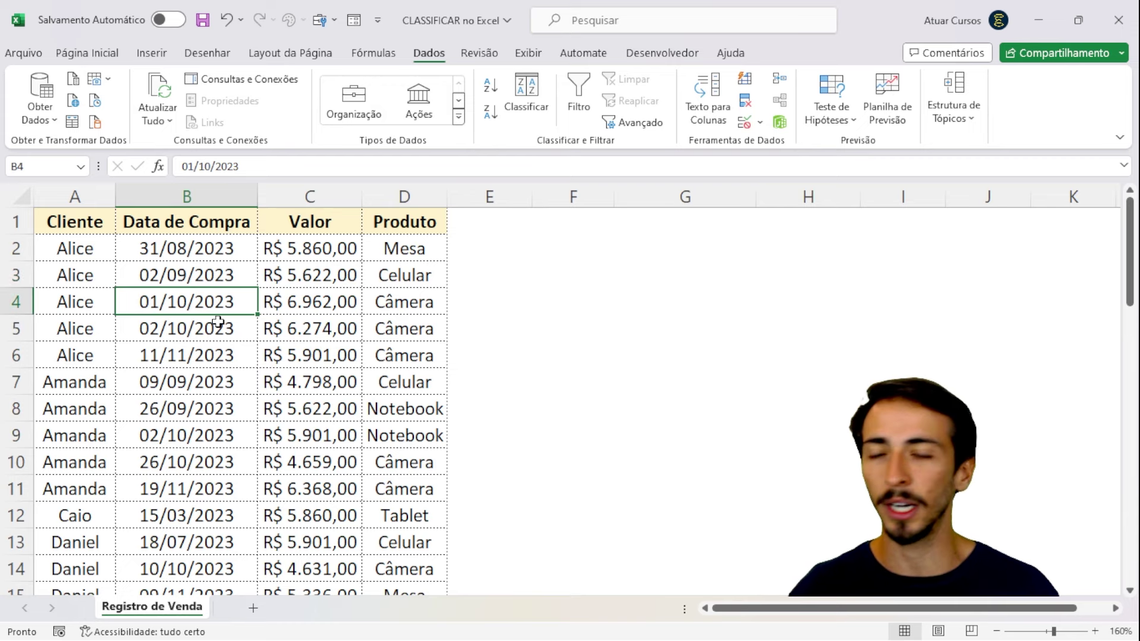
click(306, 340)
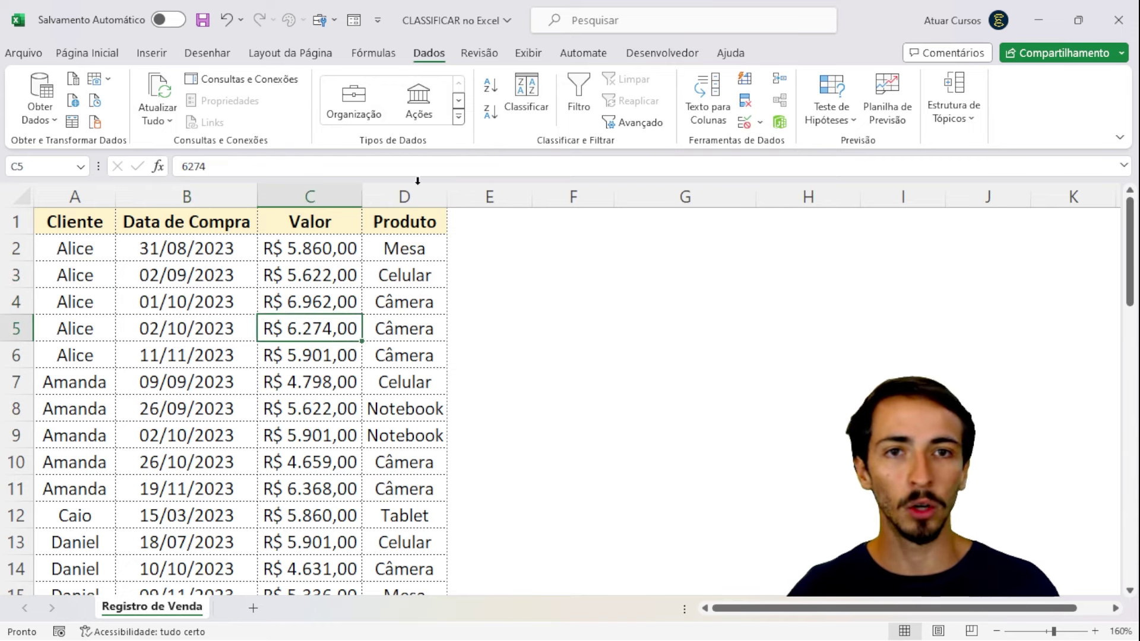
Step: In the sort settings, add a level and then delete the empty sort level
click(526, 95)
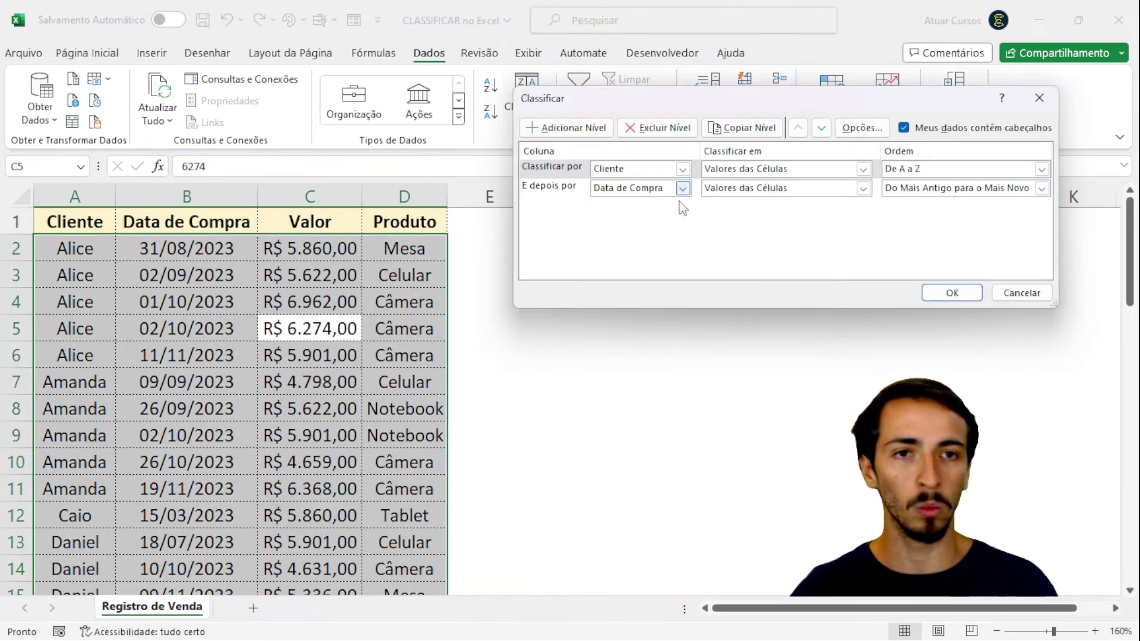
drag(703, 107, 686, 82)
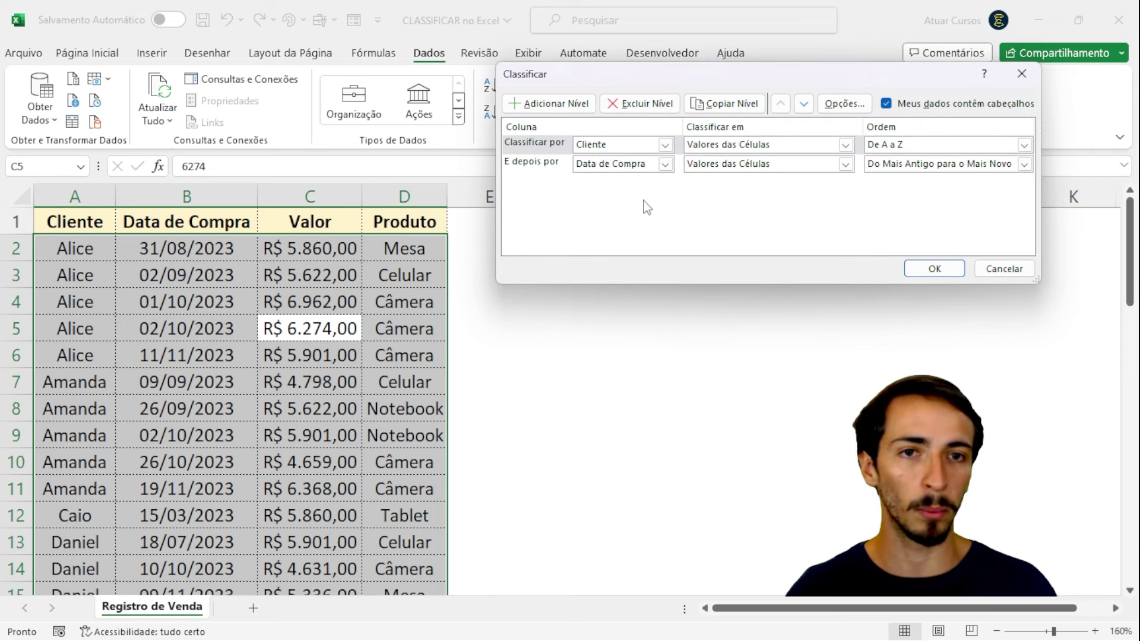
click(564, 105)
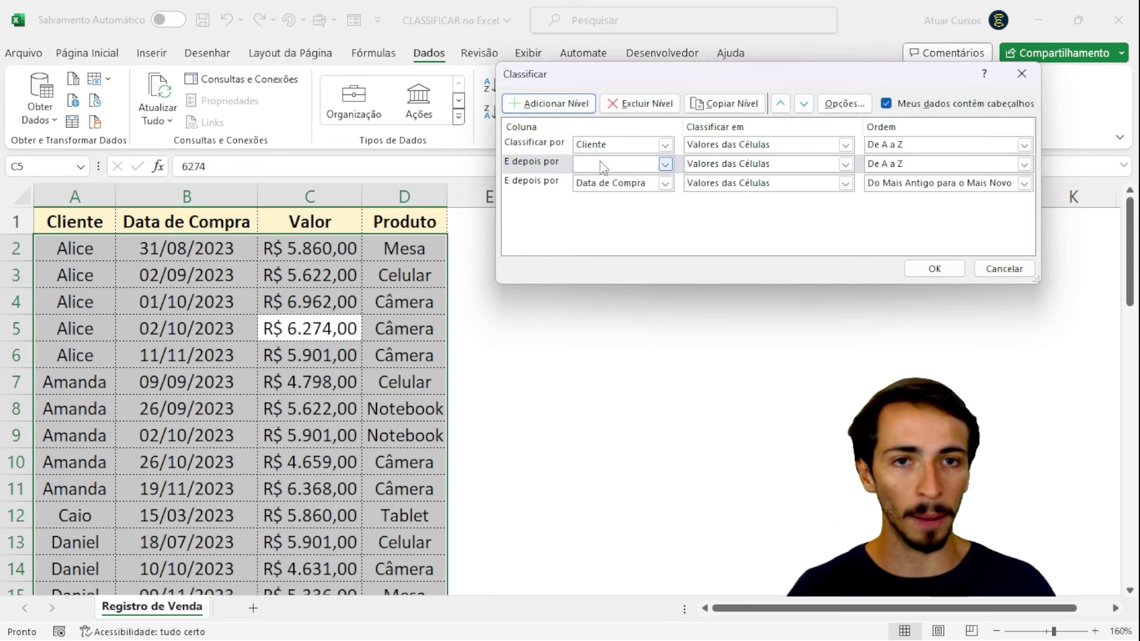
click(552, 183)
click(550, 152)
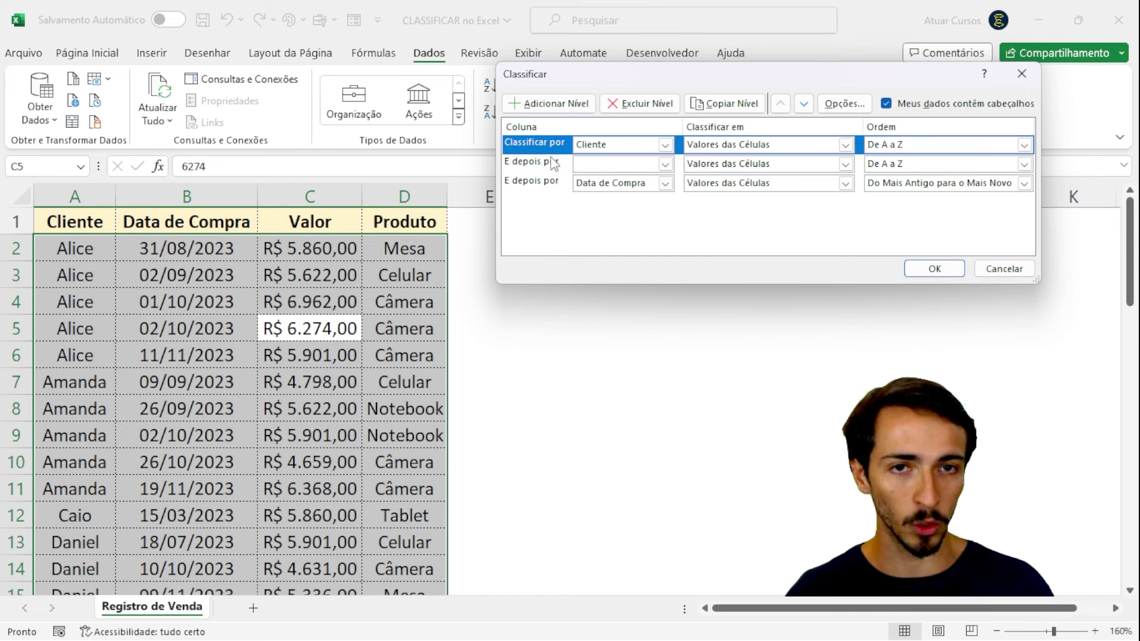
click(554, 184)
click(570, 163)
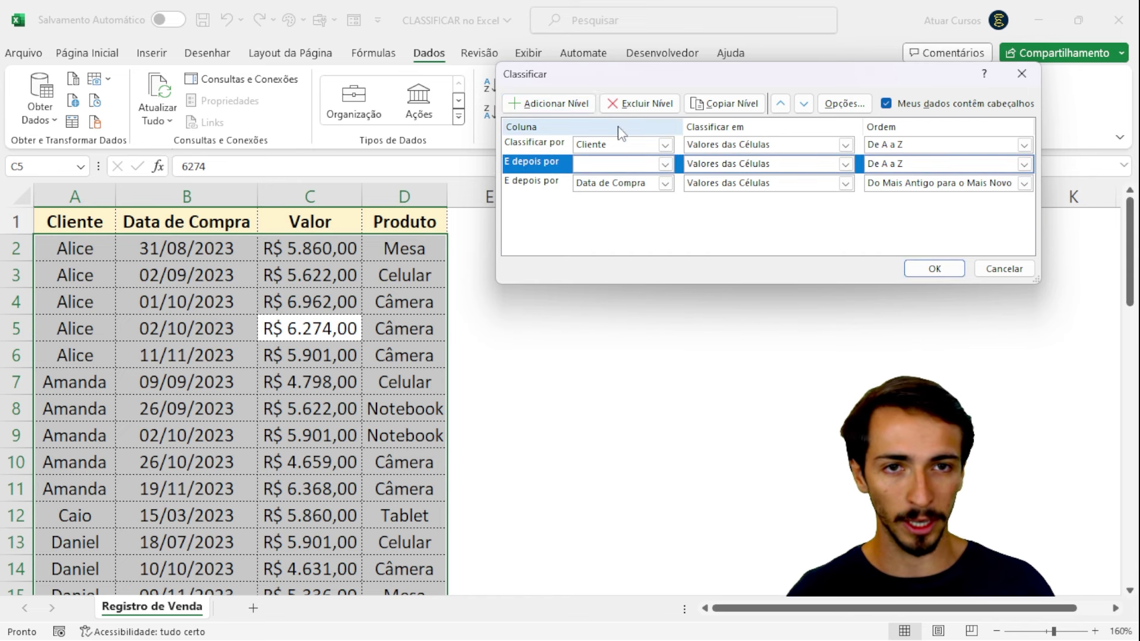
click(637, 103)
click(543, 169)
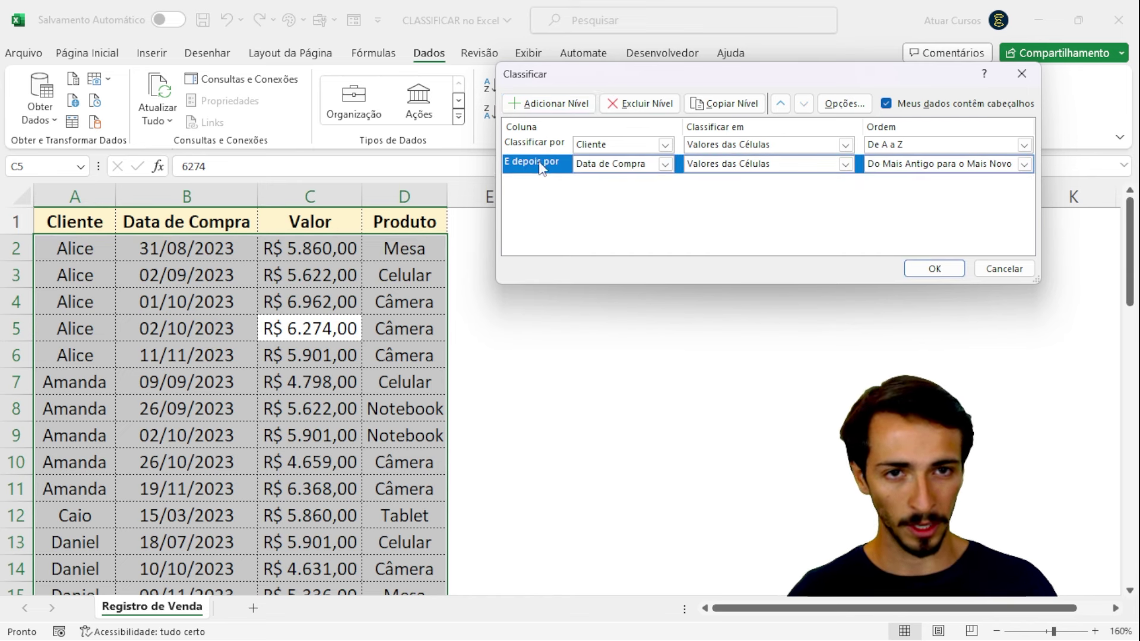
Step: Add a third level on Valor, smallest to largest, and apply the sort
click(556, 103)
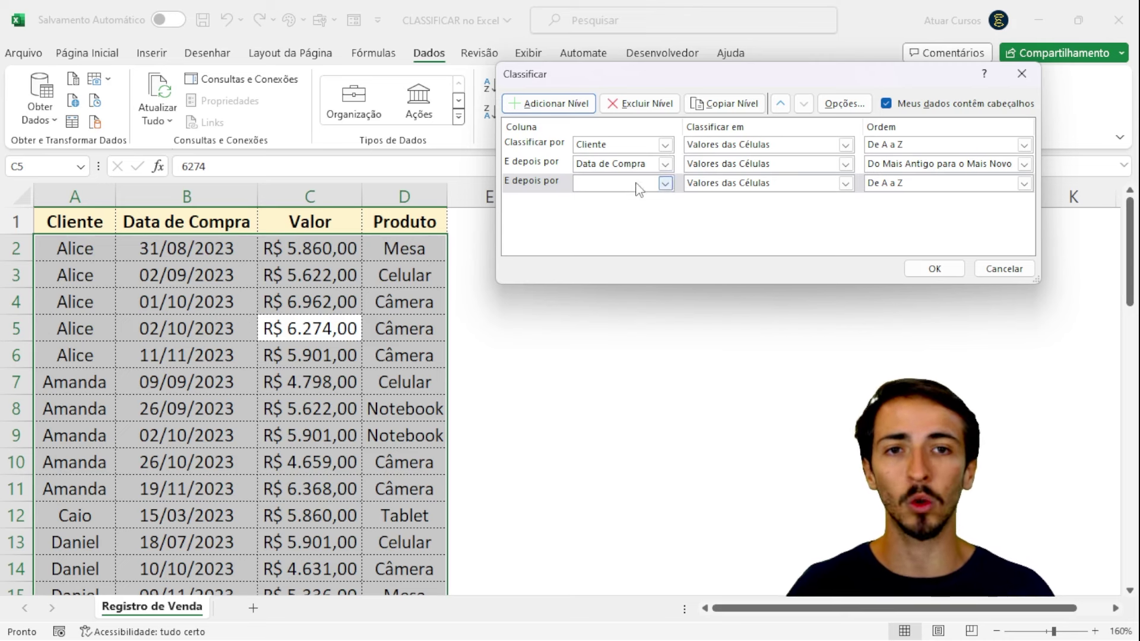
click(664, 184)
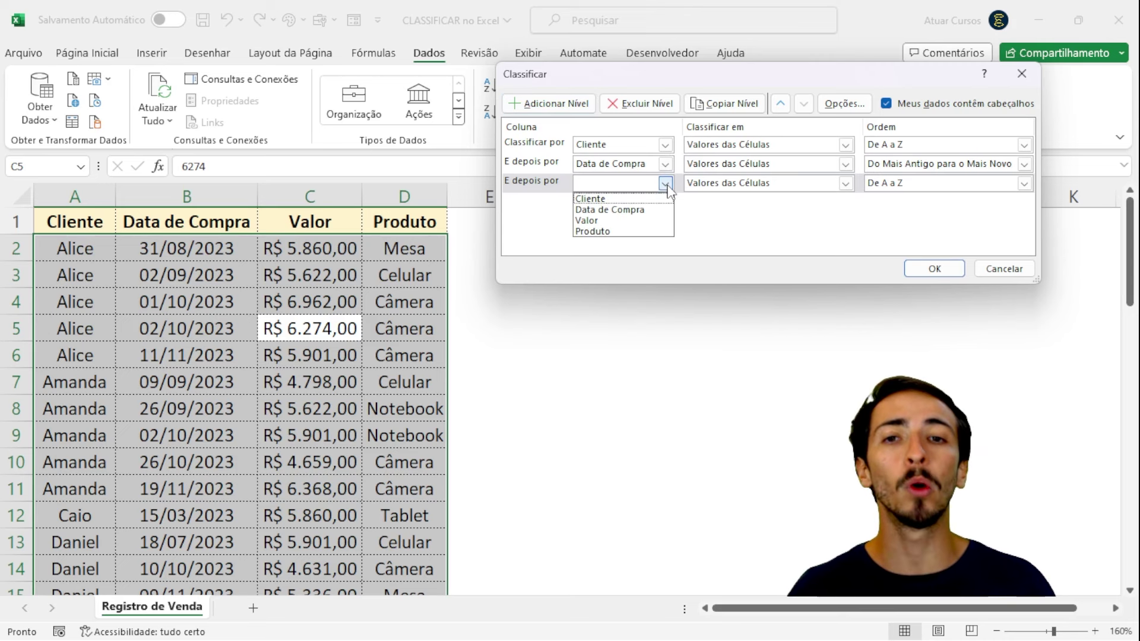
click(647, 221)
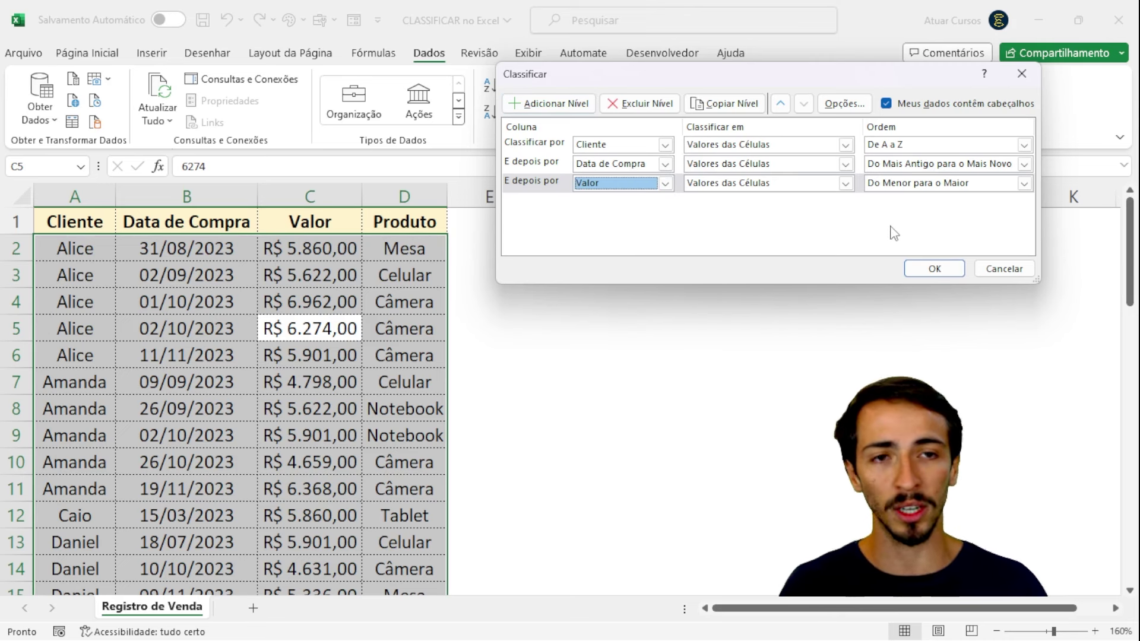
click(923, 270)
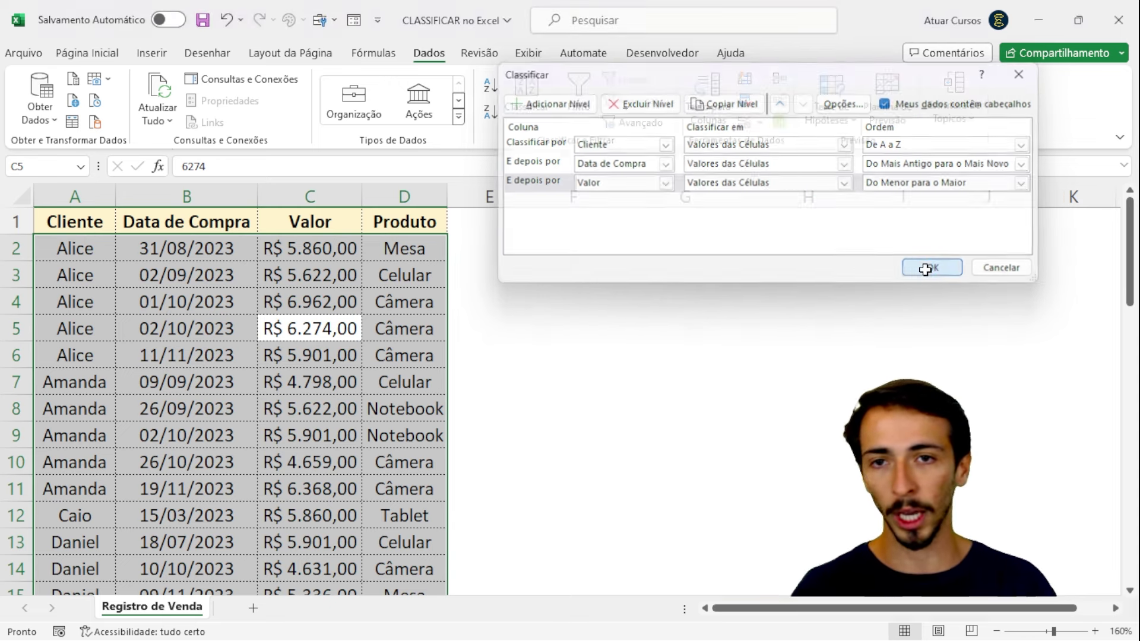
Step: Compare the sorted values in C2:C6 and C5:C7 and the client column
drag(314, 248, 328, 354)
drag(339, 248, 351, 363)
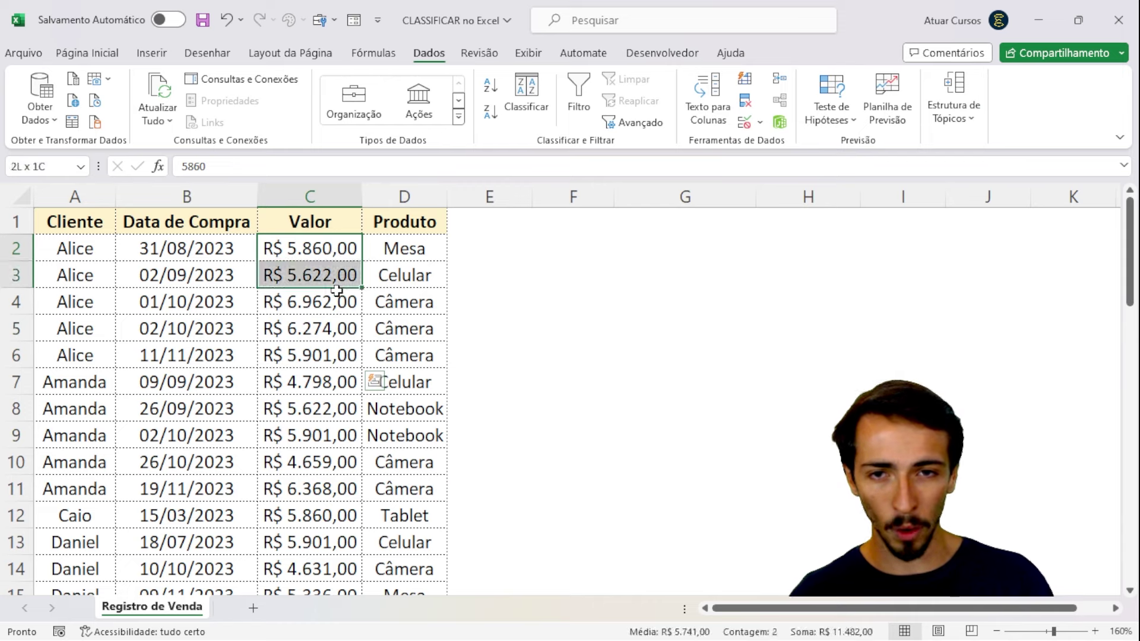
scroll(350, 332, down, 2)
scroll(342, 285, up, 1)
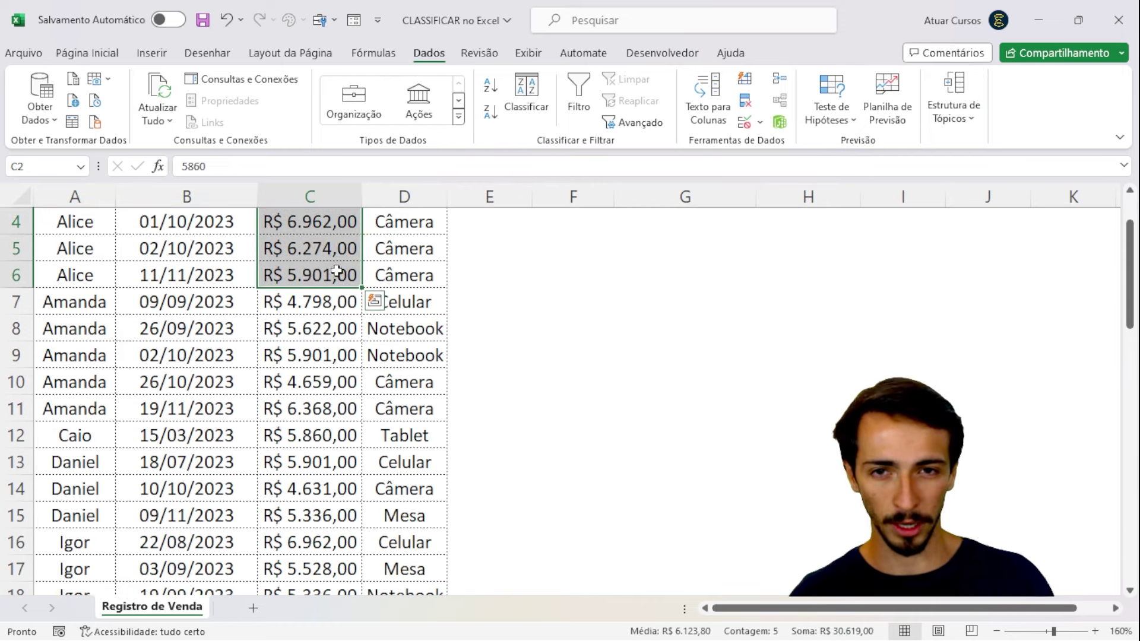
drag(315, 247, 313, 308)
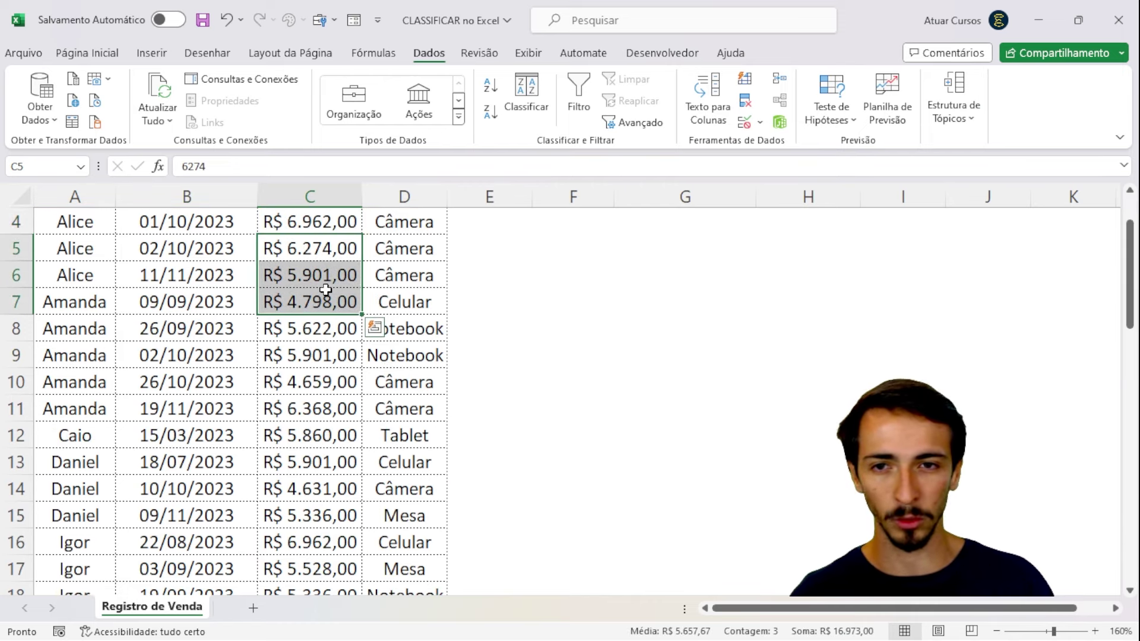
click(326, 289)
scroll(101, 293, up, 1)
mouse_move(89, 248)
mouse_down()
mouse_move(74, 354)
mouse_move(89, 508)
mouse_up()
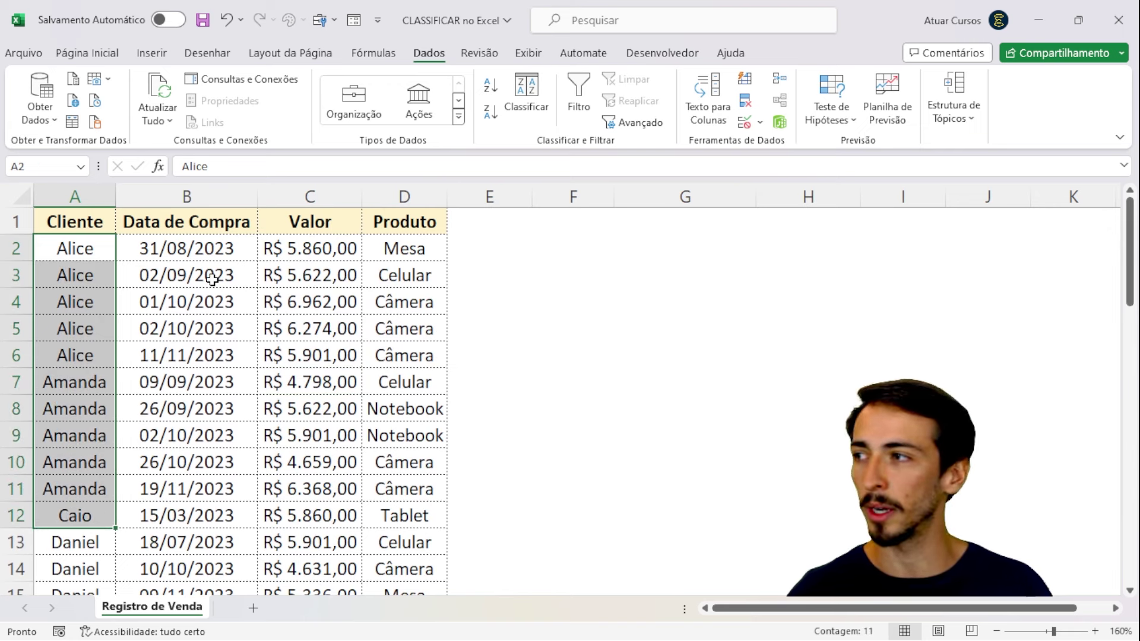
Step: Compare purchase dates in B2:B7 against their values, then reopen the sort settings
drag(214, 248, 220, 351)
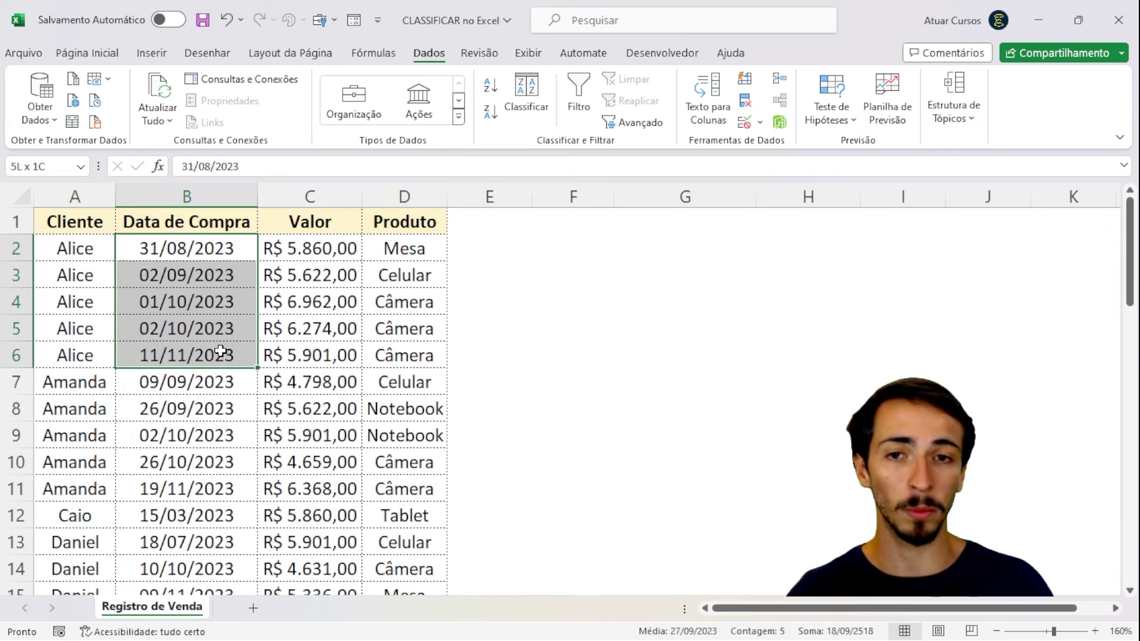
click(162, 252)
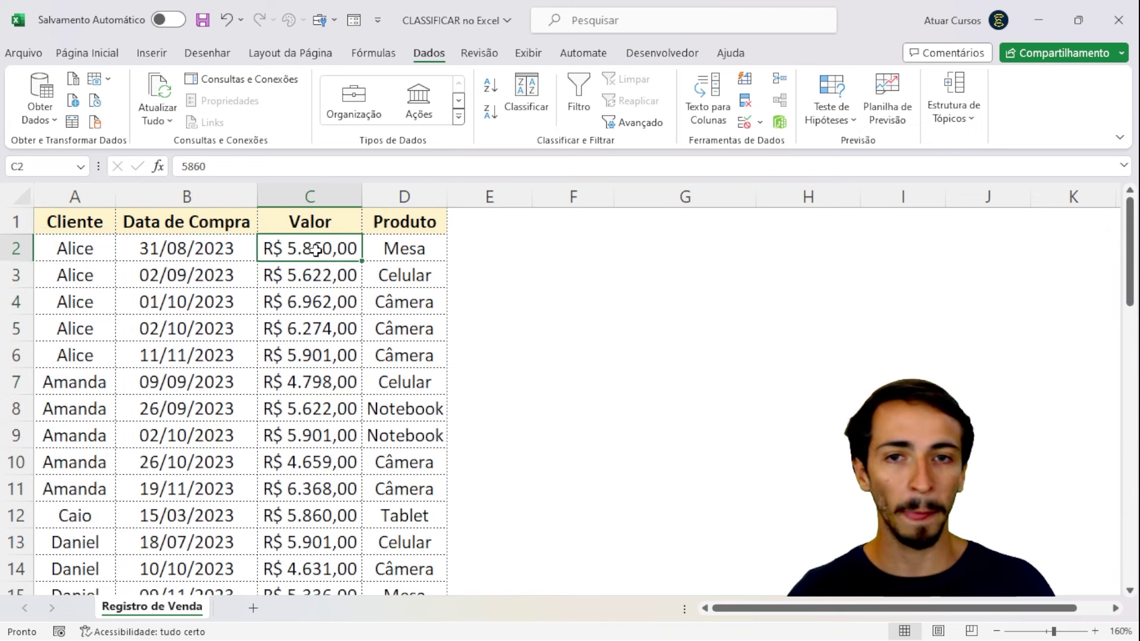
drag(314, 249, 317, 355)
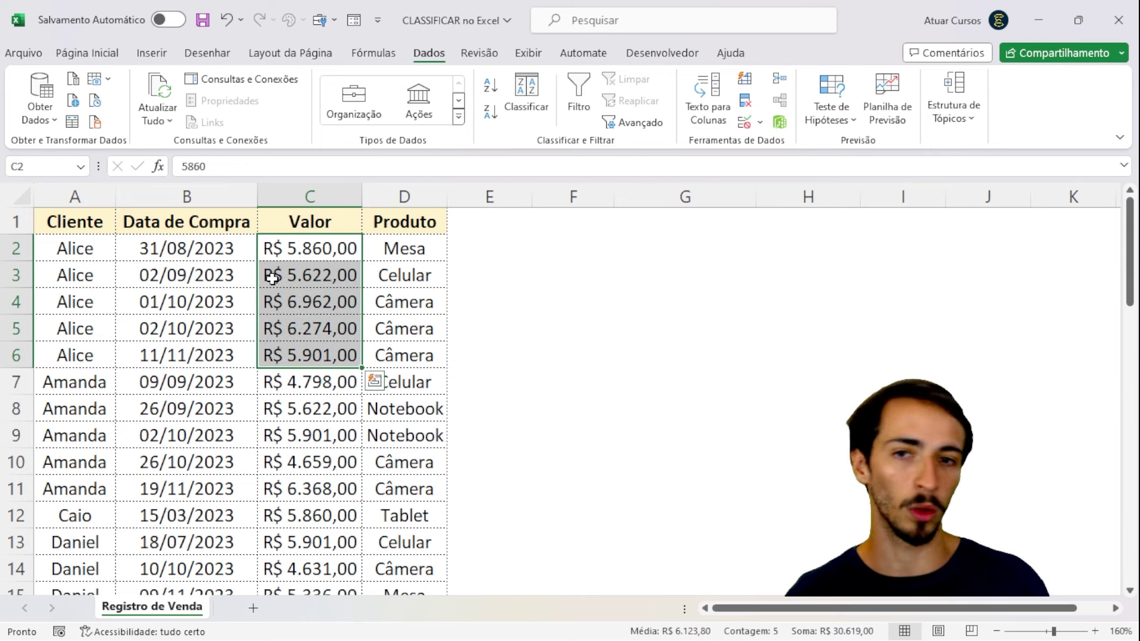
drag(272, 279, 307, 248)
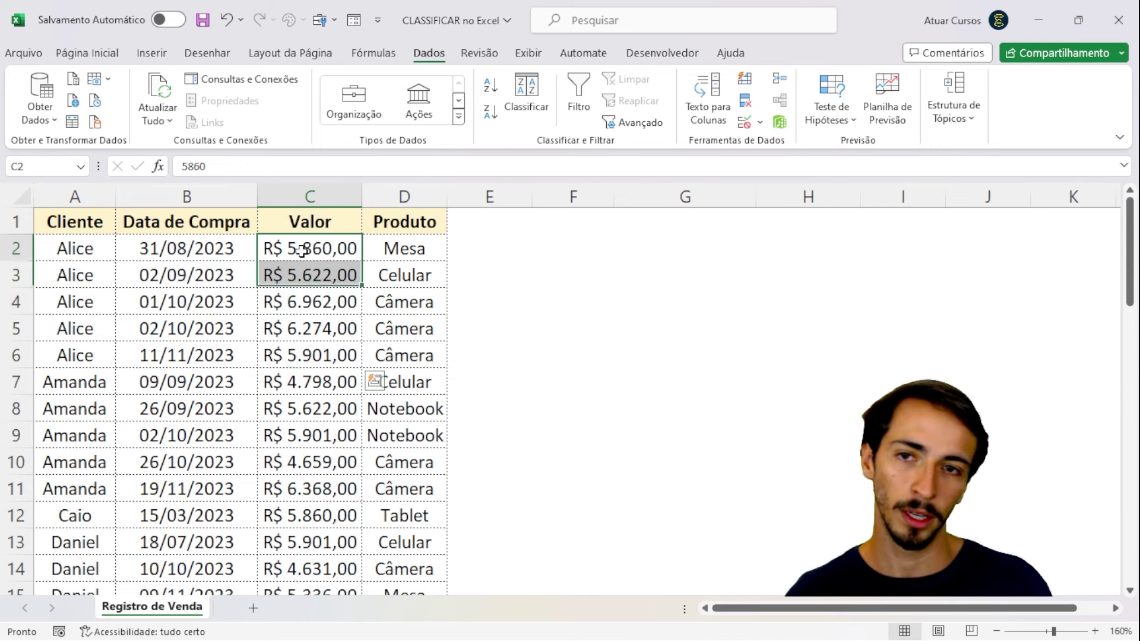
click(155, 250)
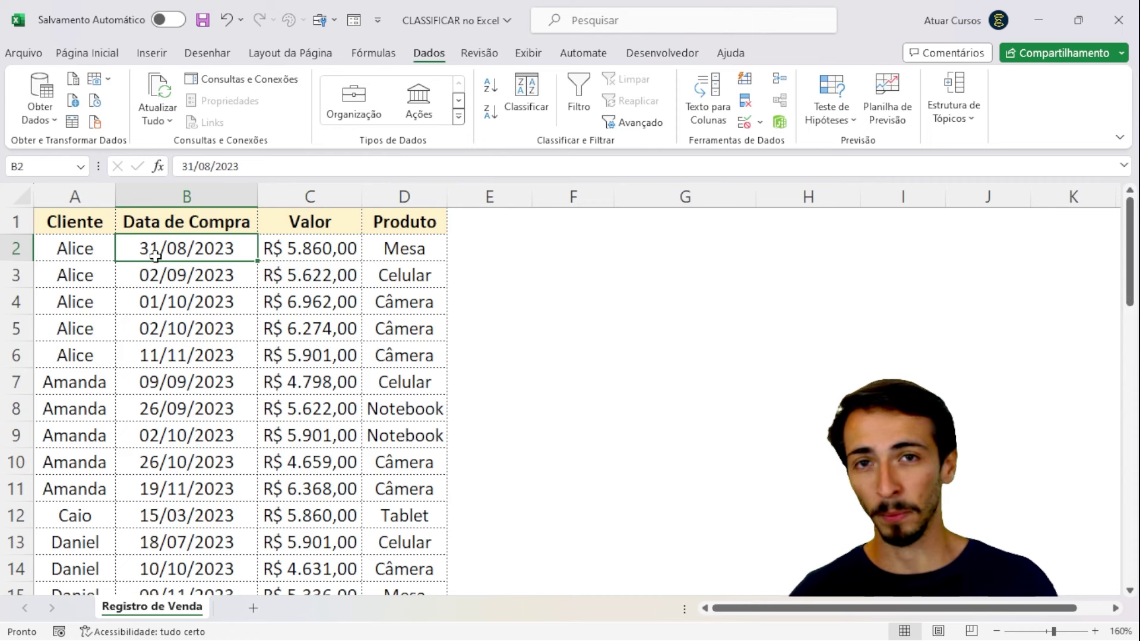
key(Right)
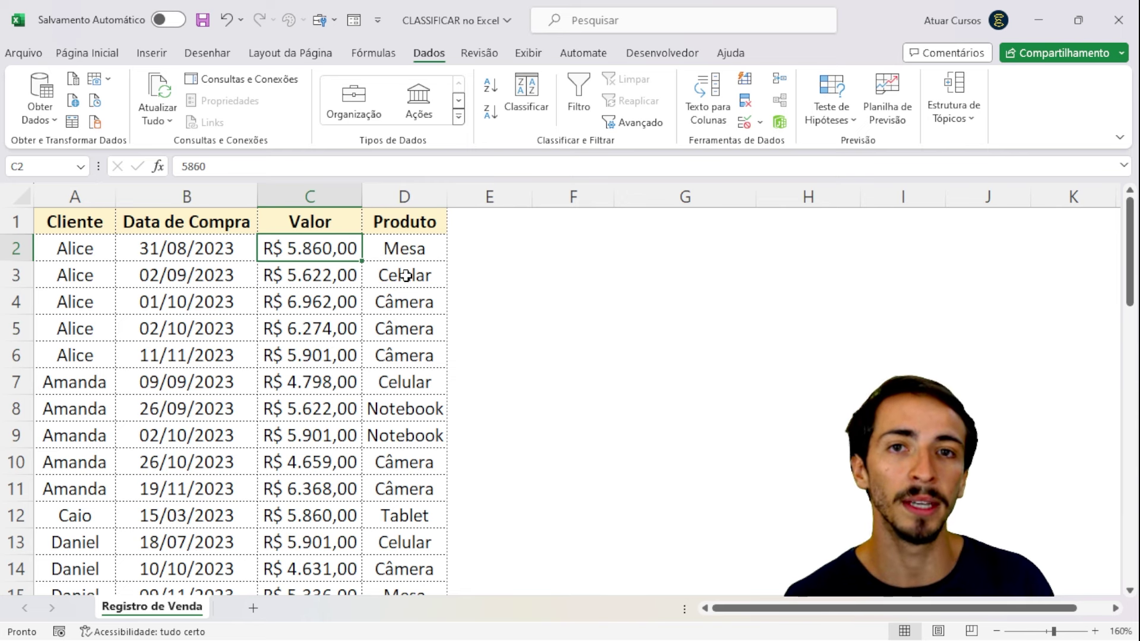
drag(343, 302, 343, 285)
click(183, 323)
click(223, 383)
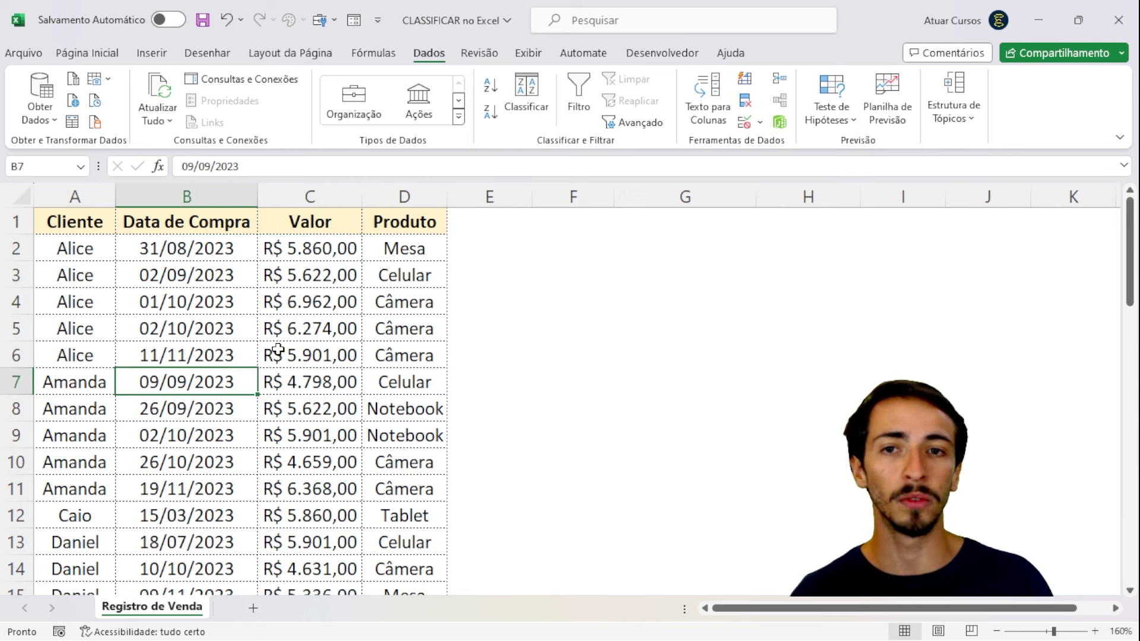
click(527, 95)
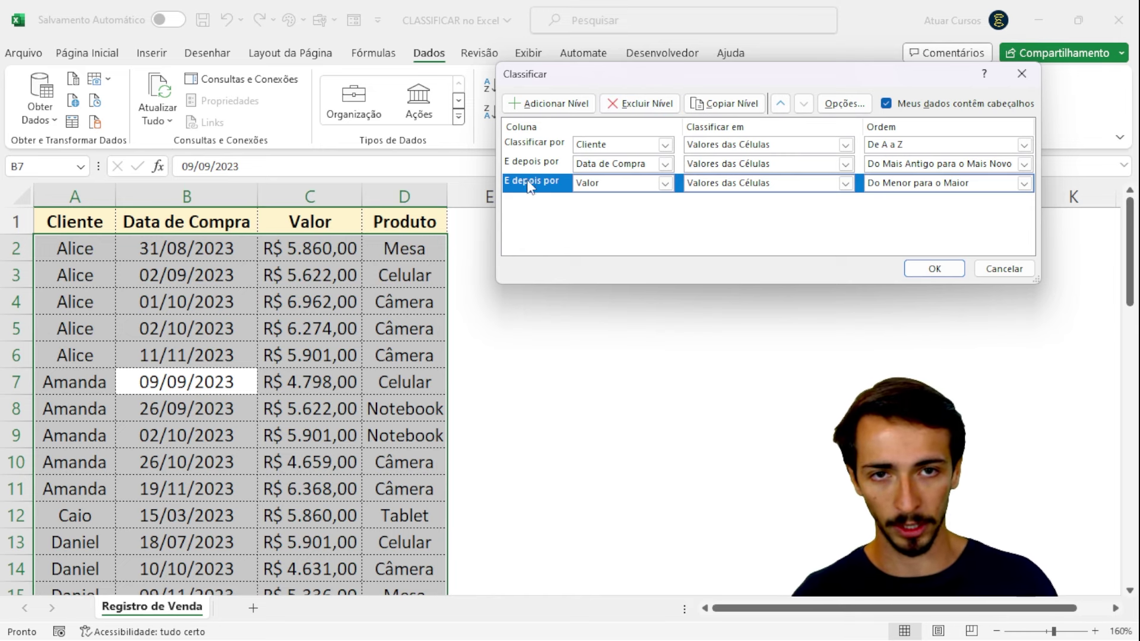
Step: Delete the Valor and Data de Compra levels, leaving only Cliente, then open Opções
click(538, 163)
click(548, 189)
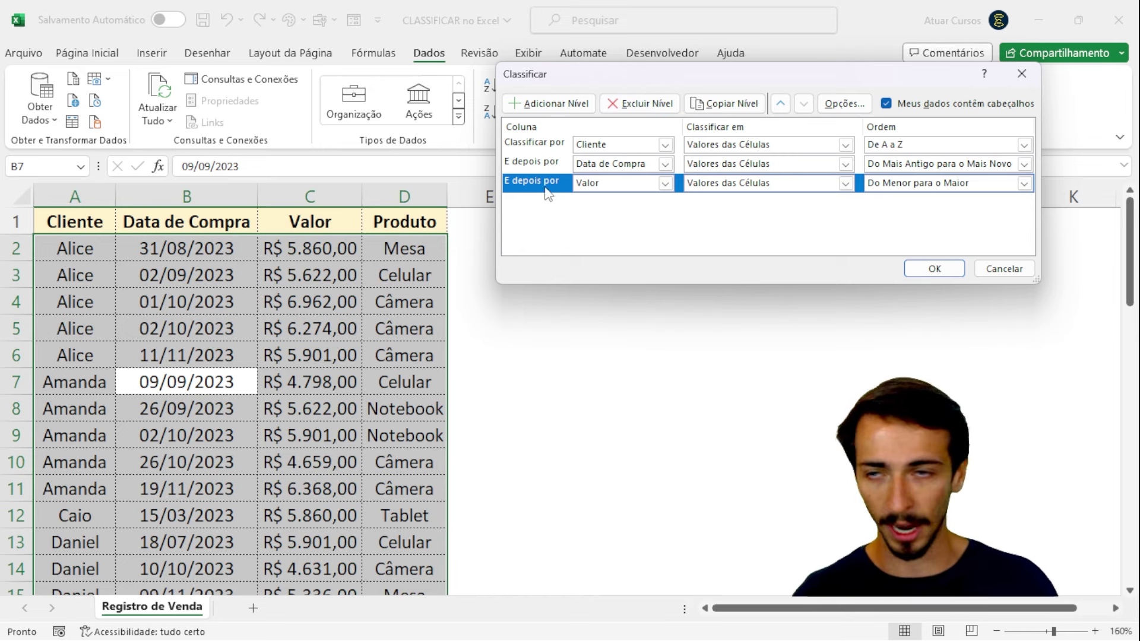
click(647, 104)
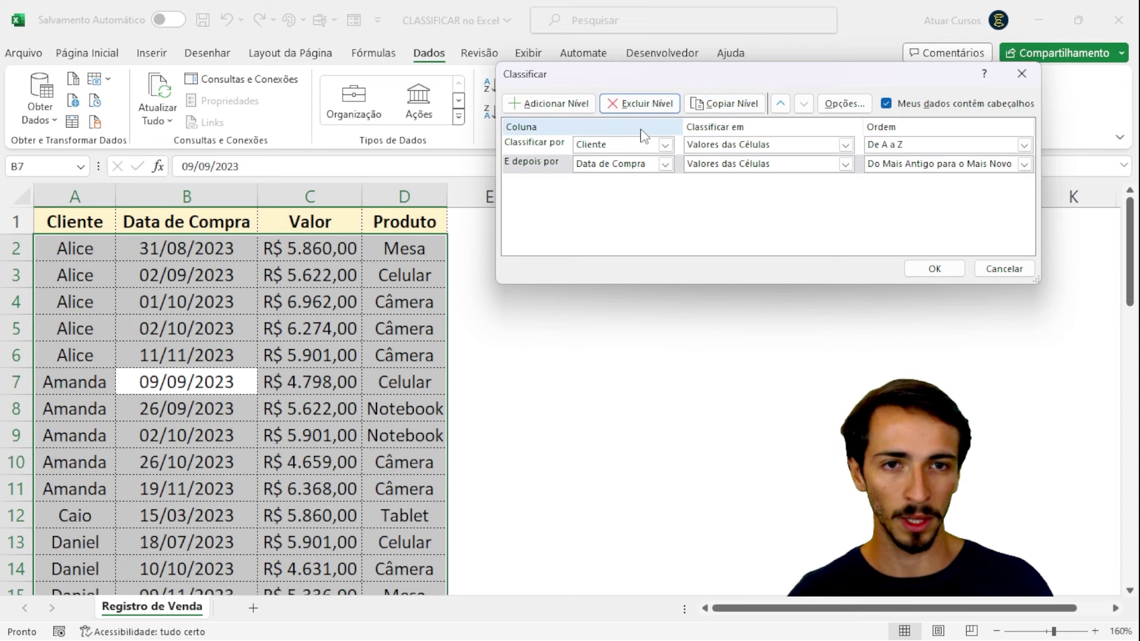
click(647, 105)
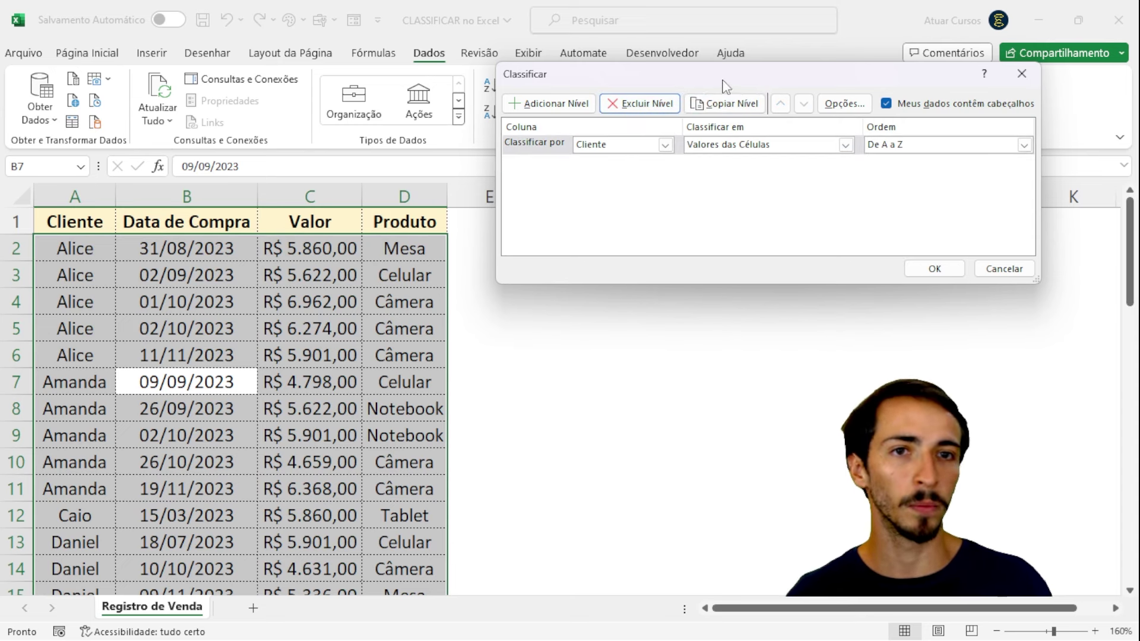
mouse_move(723, 83)
mouse_down()
mouse_move(707, 145)
mouse_move(731, 89)
mouse_up()
click(822, 120)
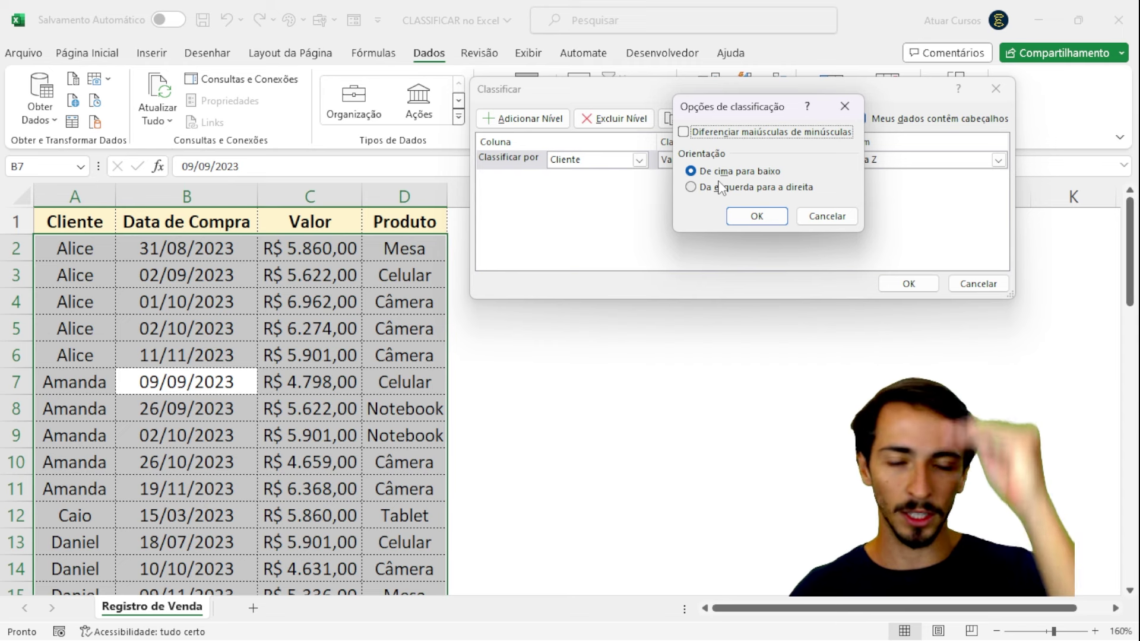
Step: Enable Diferenciar maiúsculas de minúsculas and sort Cliente De Z a A
click(684, 132)
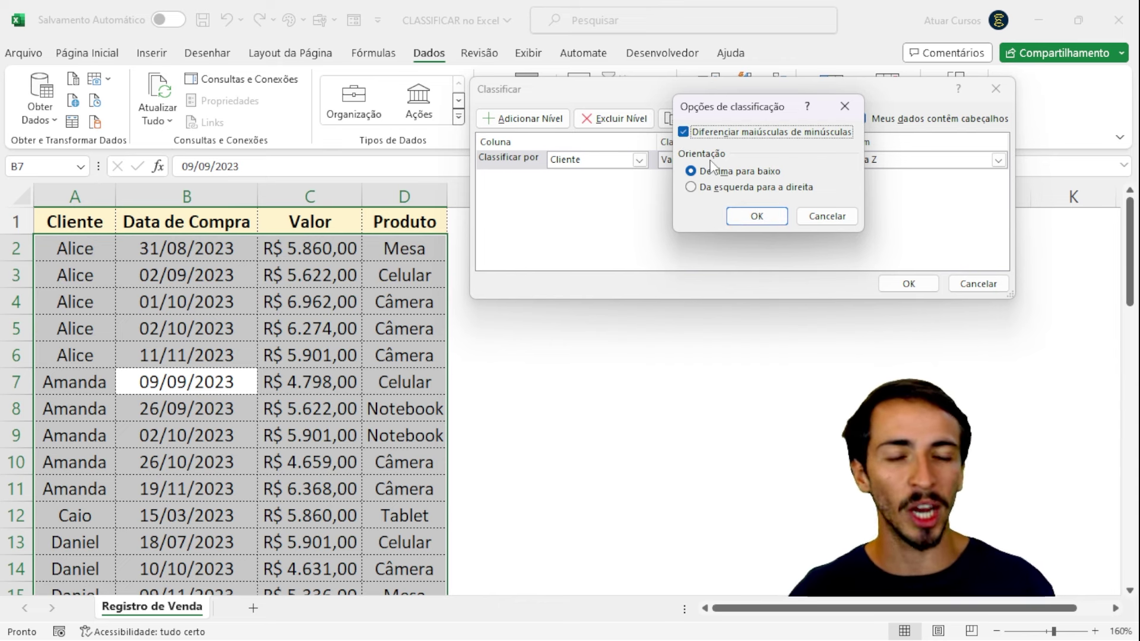
click(757, 216)
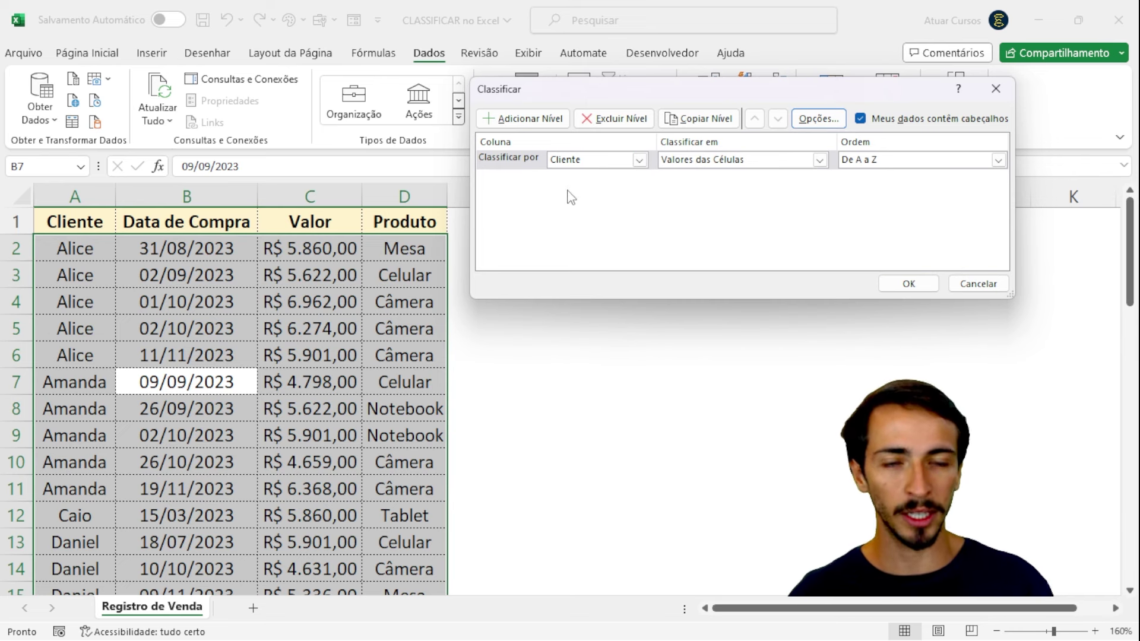
click(519, 163)
click(897, 161)
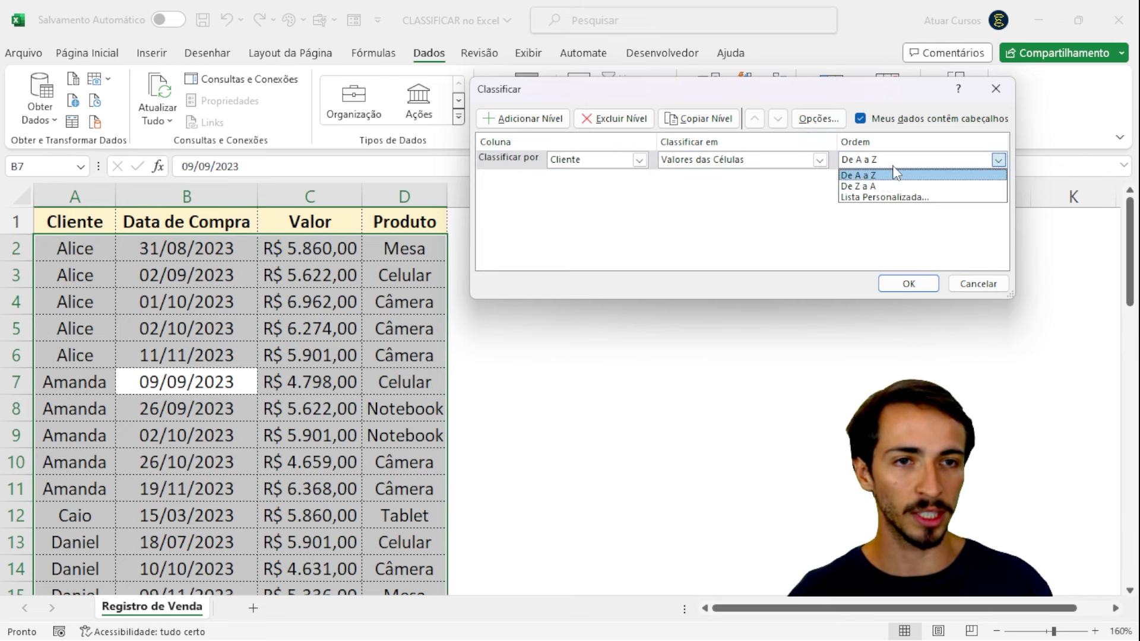
click(901, 186)
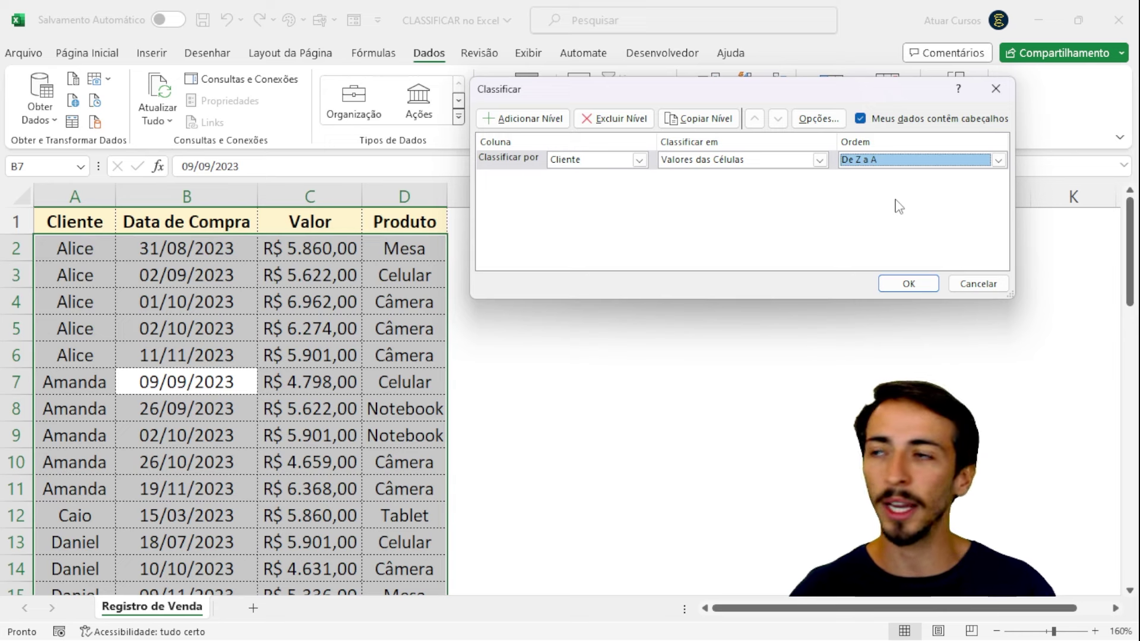
click(908, 284)
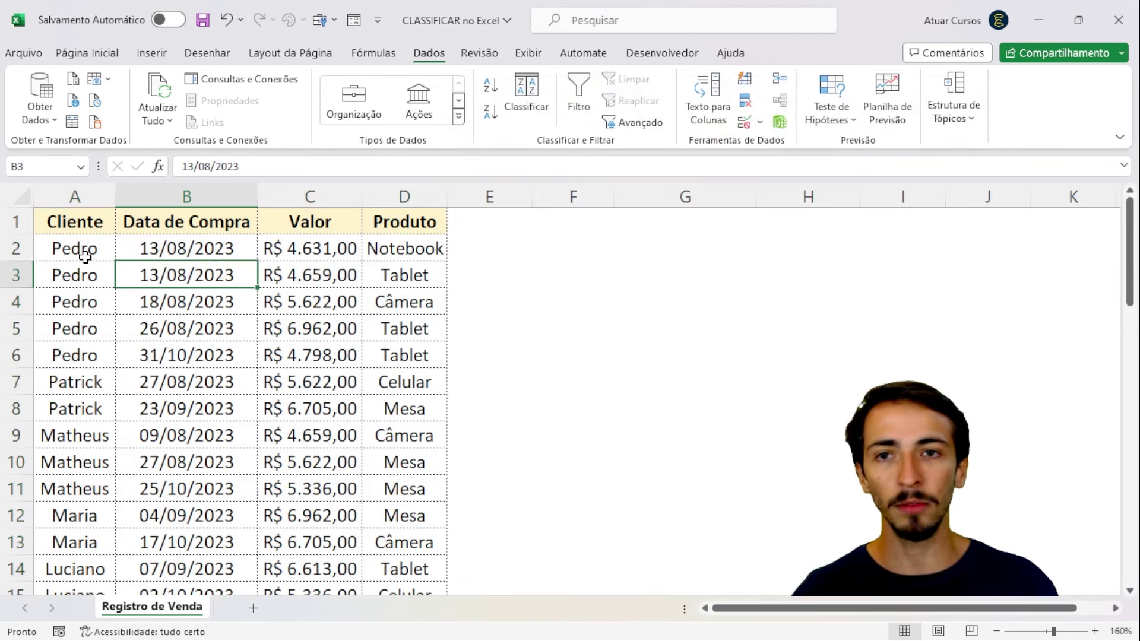
Step: Review the client column from the first Pedro cells down to A50
drag(83, 249, 88, 331)
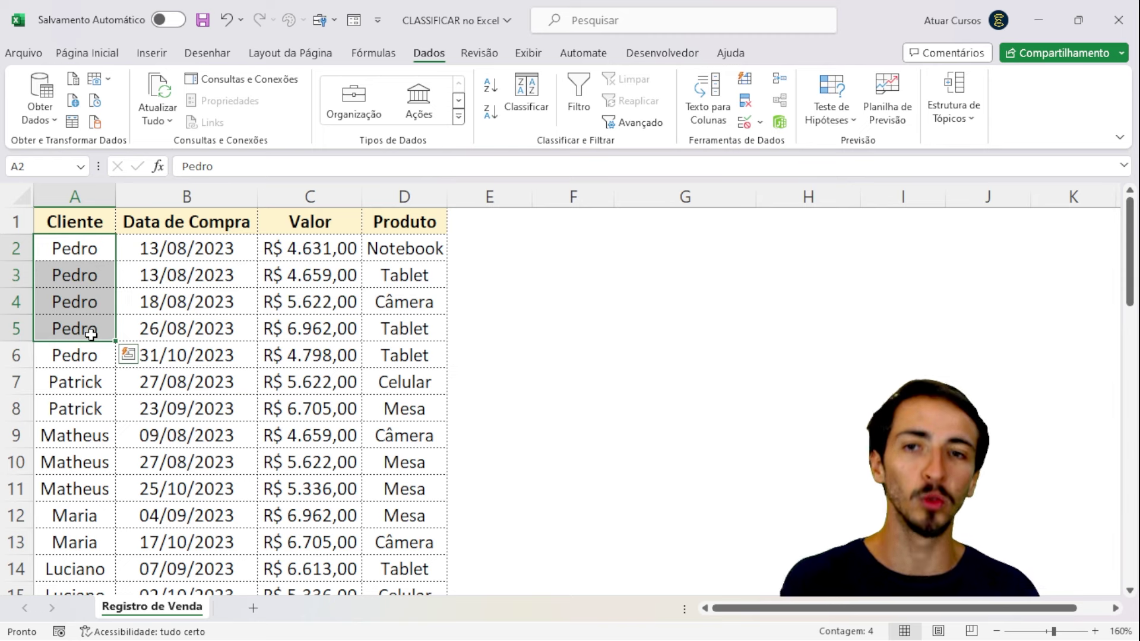
scroll(84, 350, down, 1)
scroll(83, 354, down, 3)
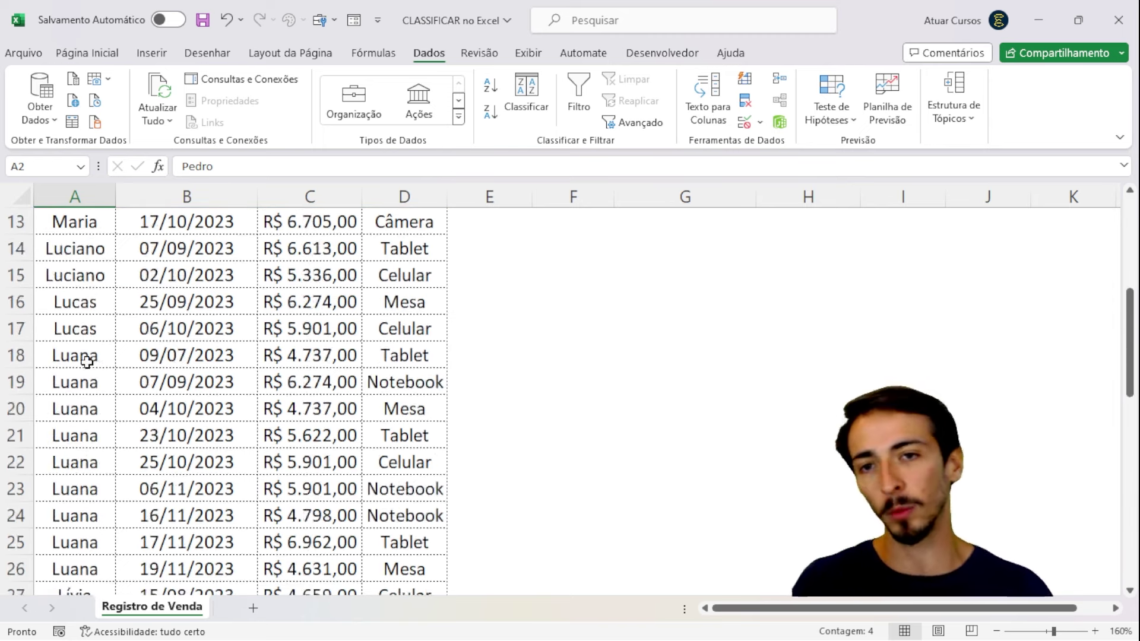
scroll(82, 350, down, 5)
scroll(77, 342, down, 9)
scroll(79, 345, up, 1)
scroll(77, 368, up, 5)
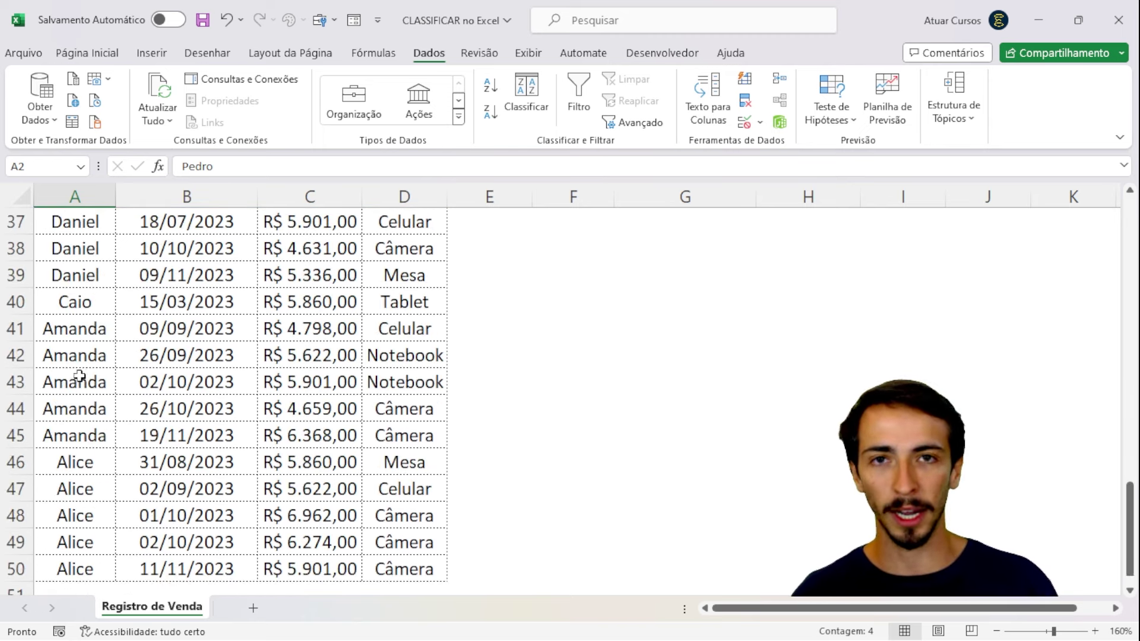
scroll(73, 409, down, 1)
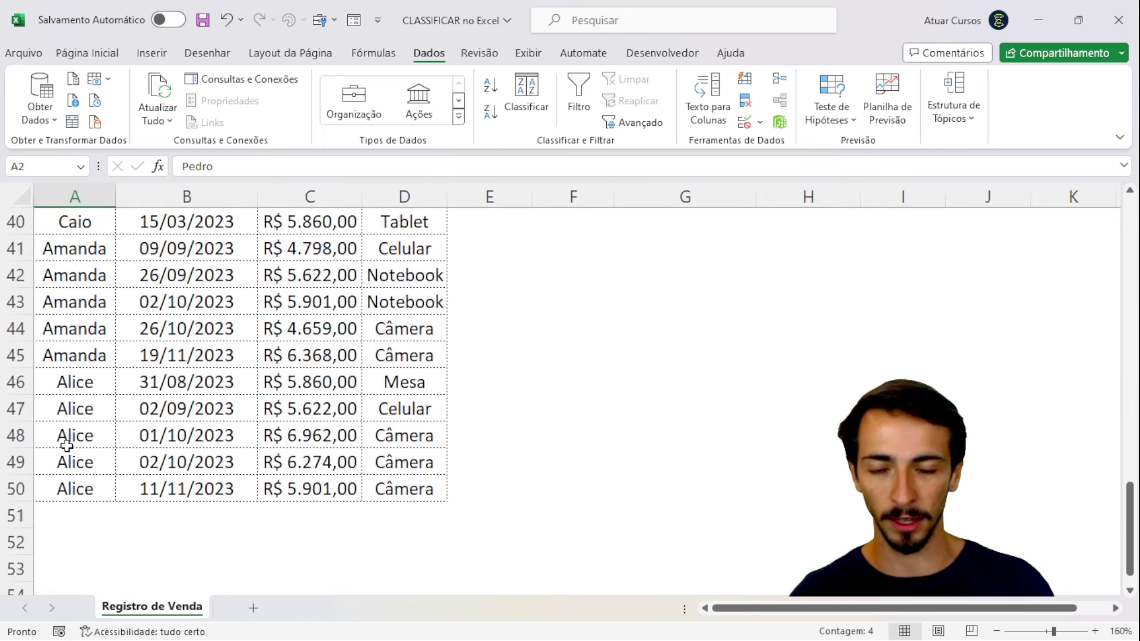
click(81, 490)
scroll(92, 443, up, 2)
scroll(92, 442, up, 2)
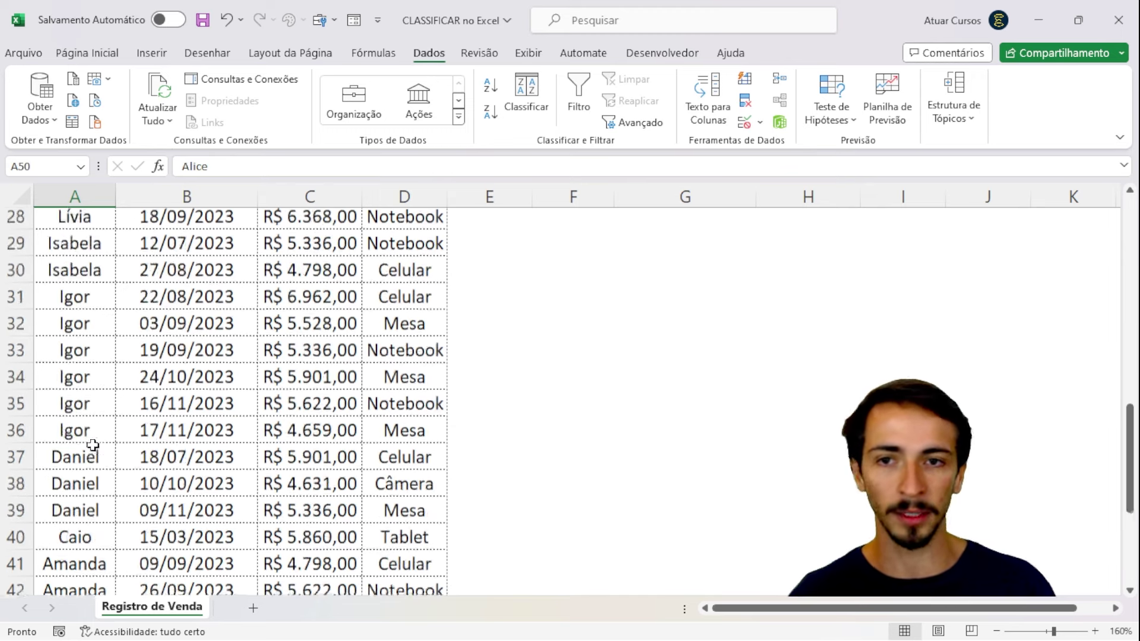
scroll(93, 441, up, 8)
scroll(93, 440, up, 1)
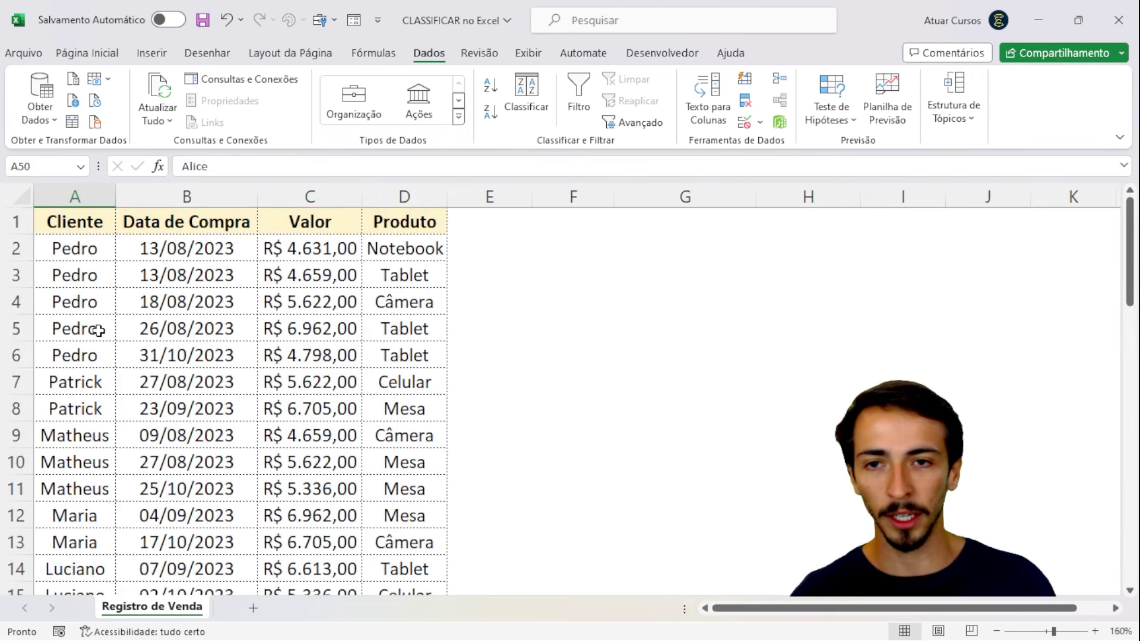
Step: Replace the name in cell A4 with PEDRO
click(92, 305)
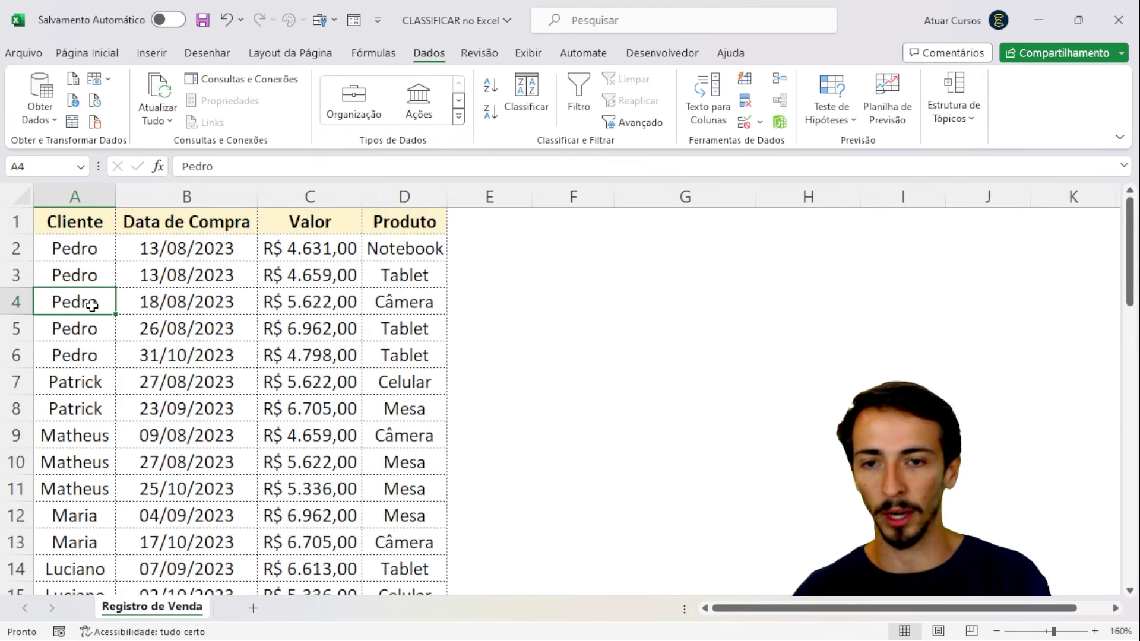
text(PEDRO)
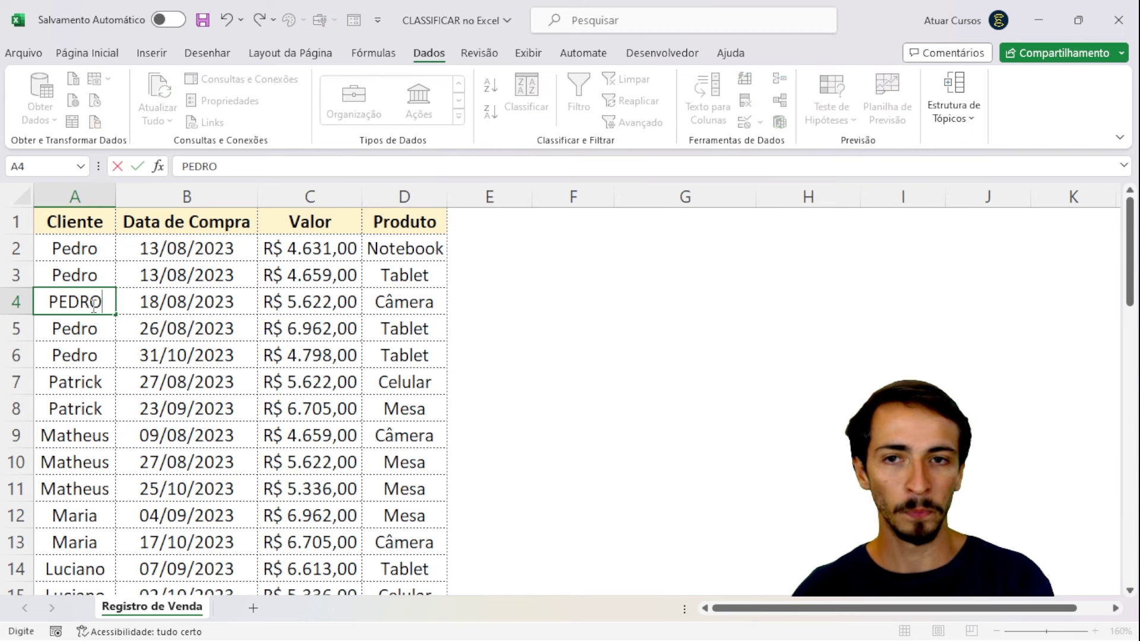
key(Return)
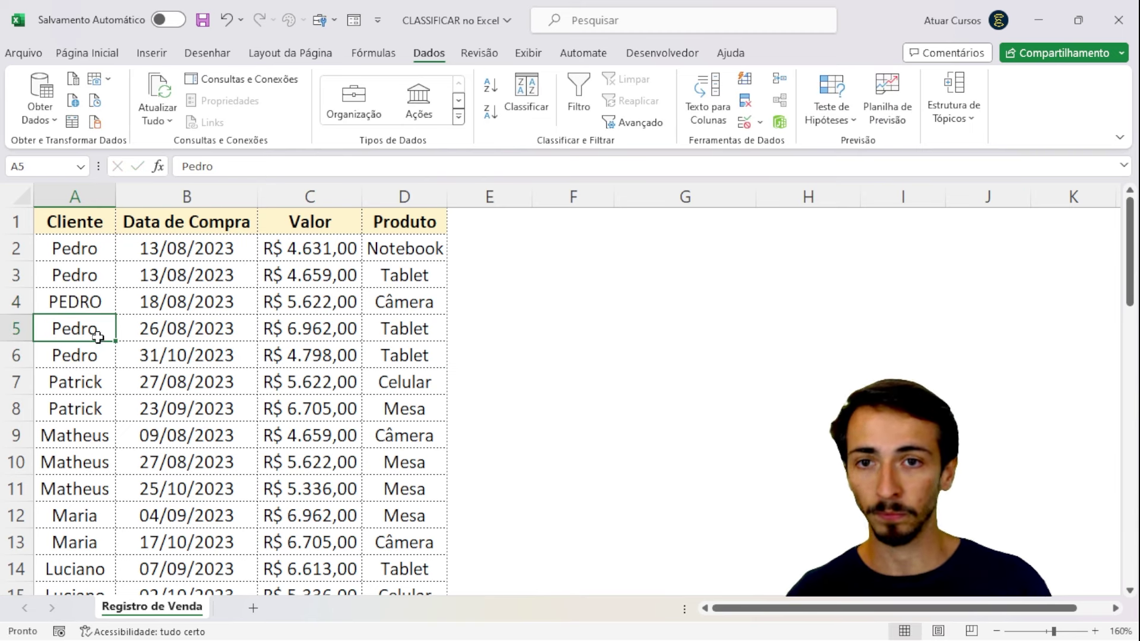
click(240, 358)
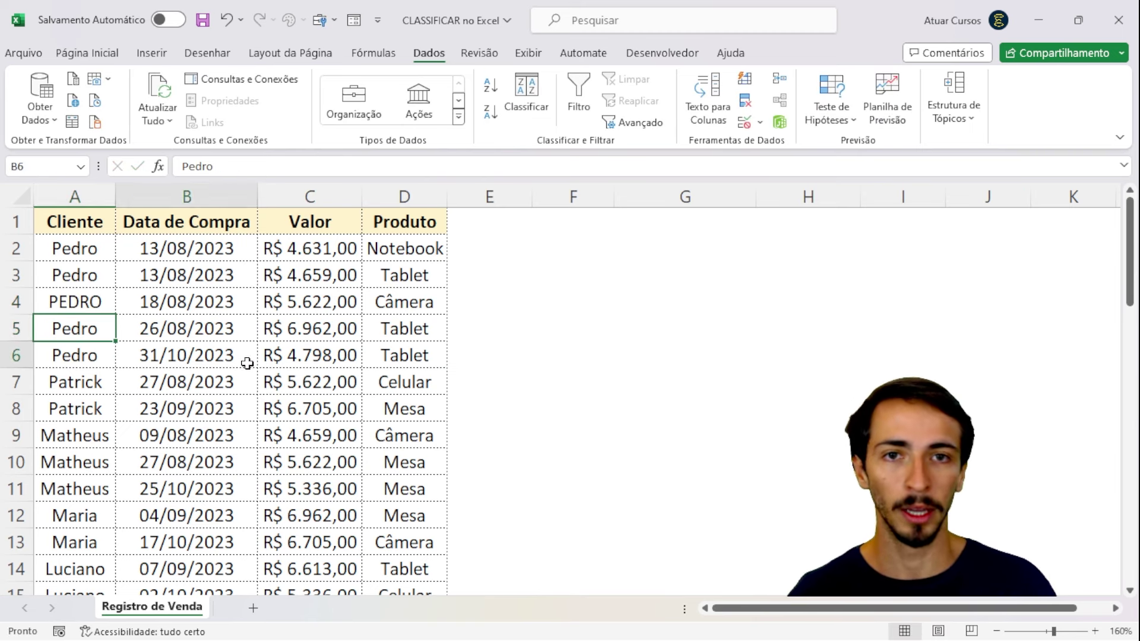
Step: Re-apply the Cliente Z to A sort and check that uppercase PEDRO in A2 precedes Pedro in A3
click(526, 95)
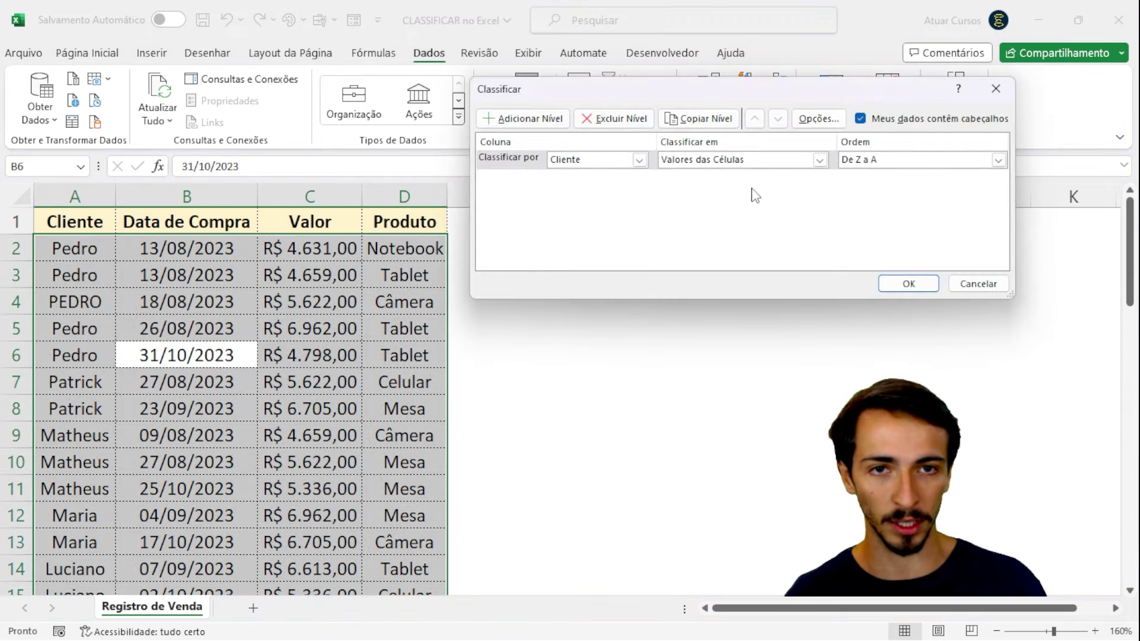
click(514, 171)
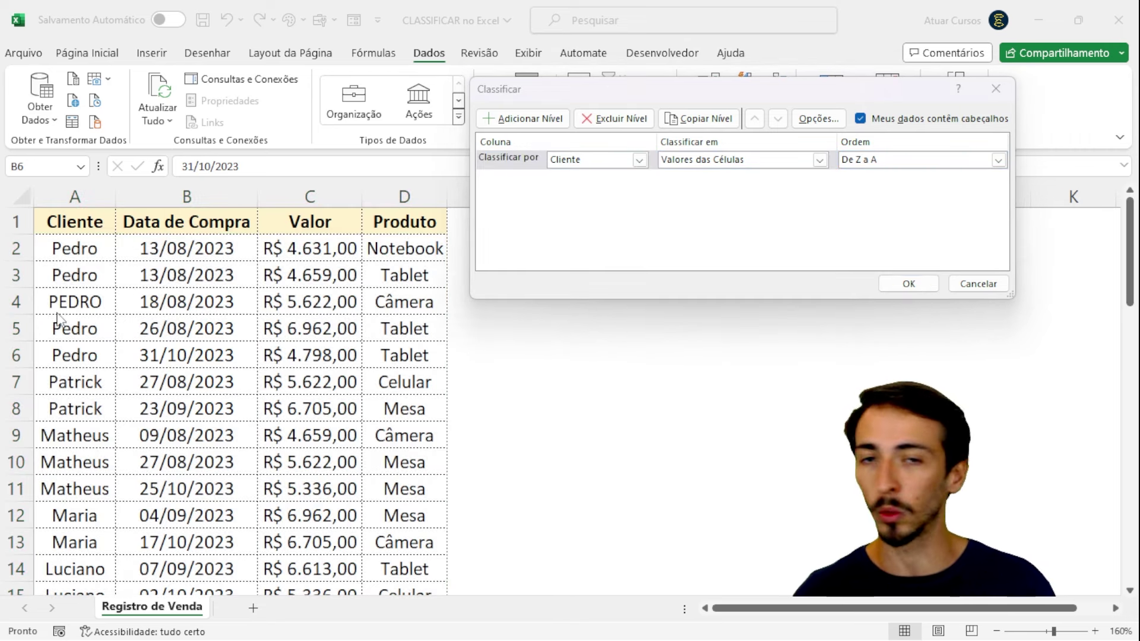
click(59, 317)
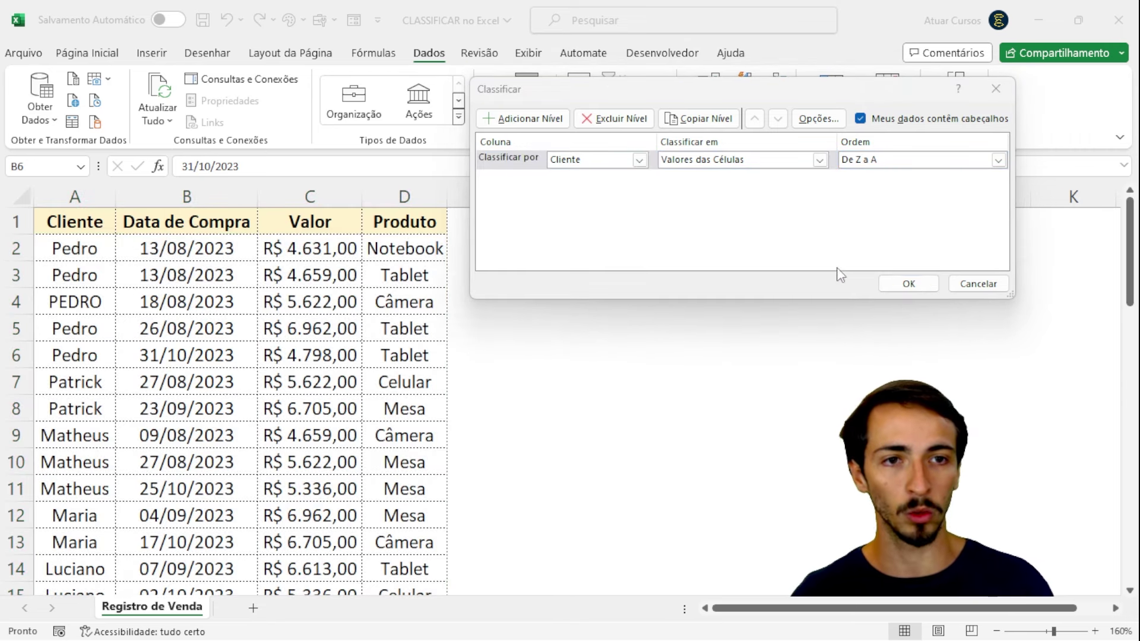
click(903, 285)
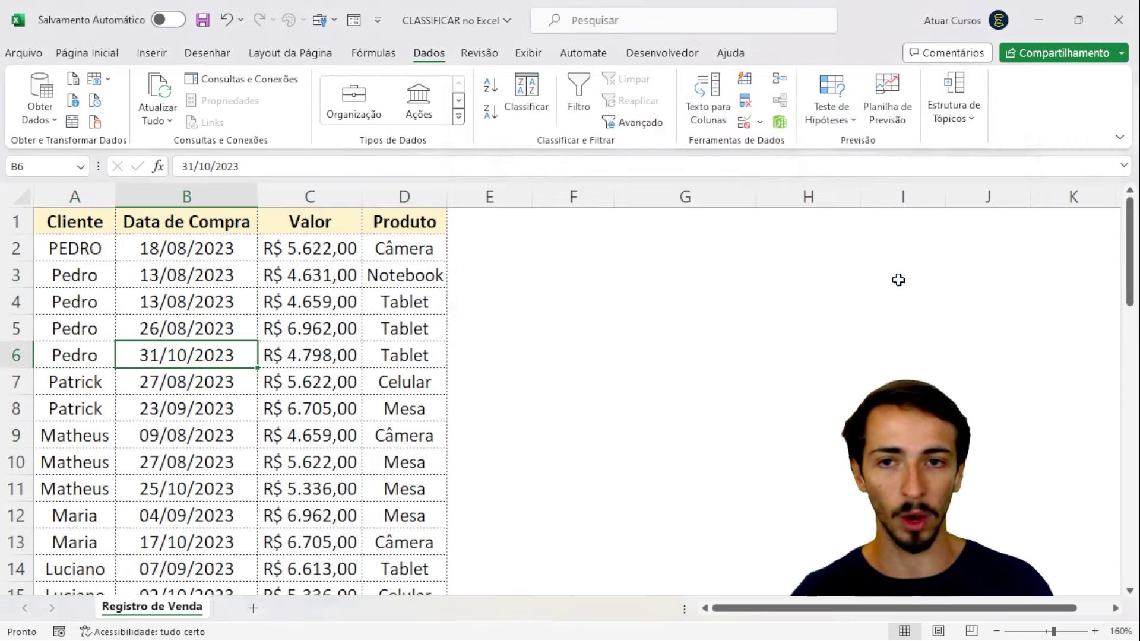
click(53, 254)
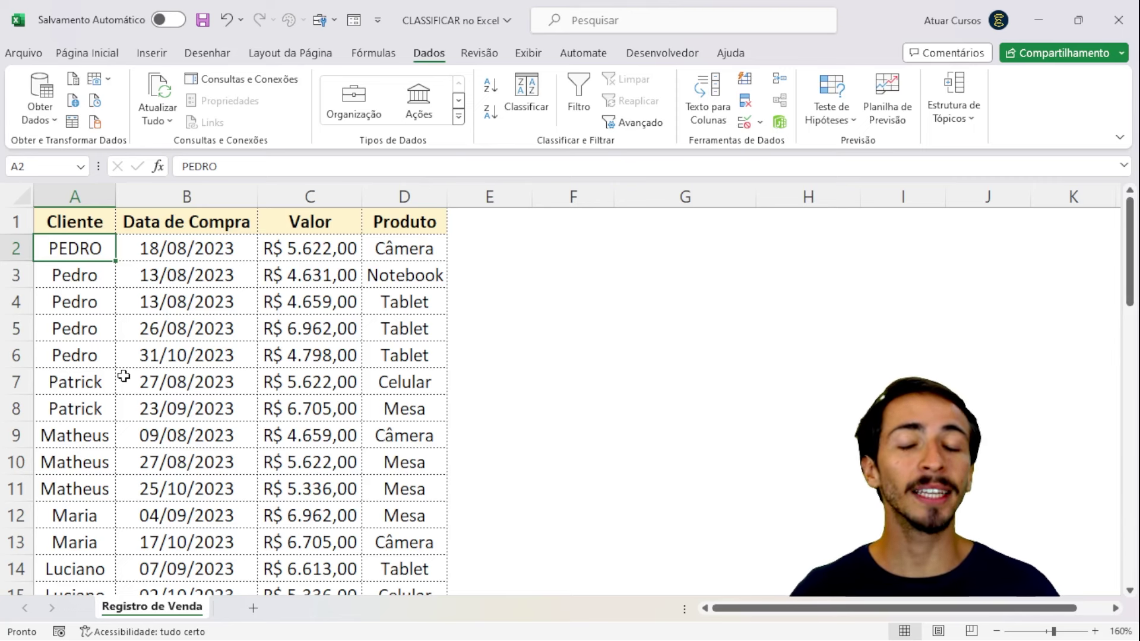
click(84, 274)
Step: Change the Cliente sort order to De A a Z and apply it, putting Alice's rows first
click(89, 251)
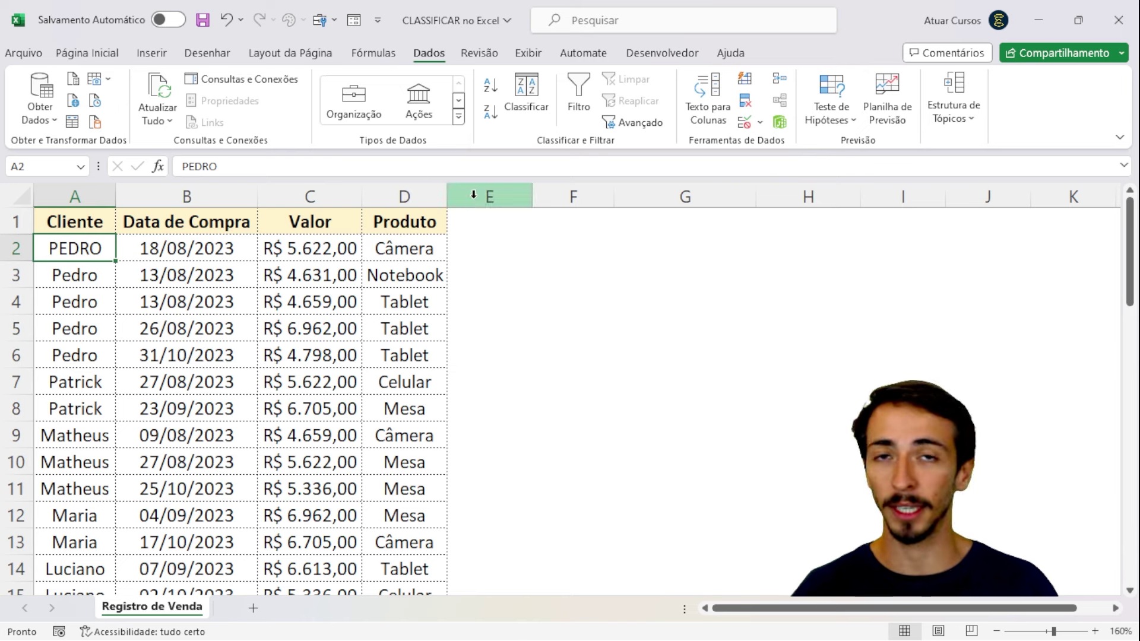
click(531, 98)
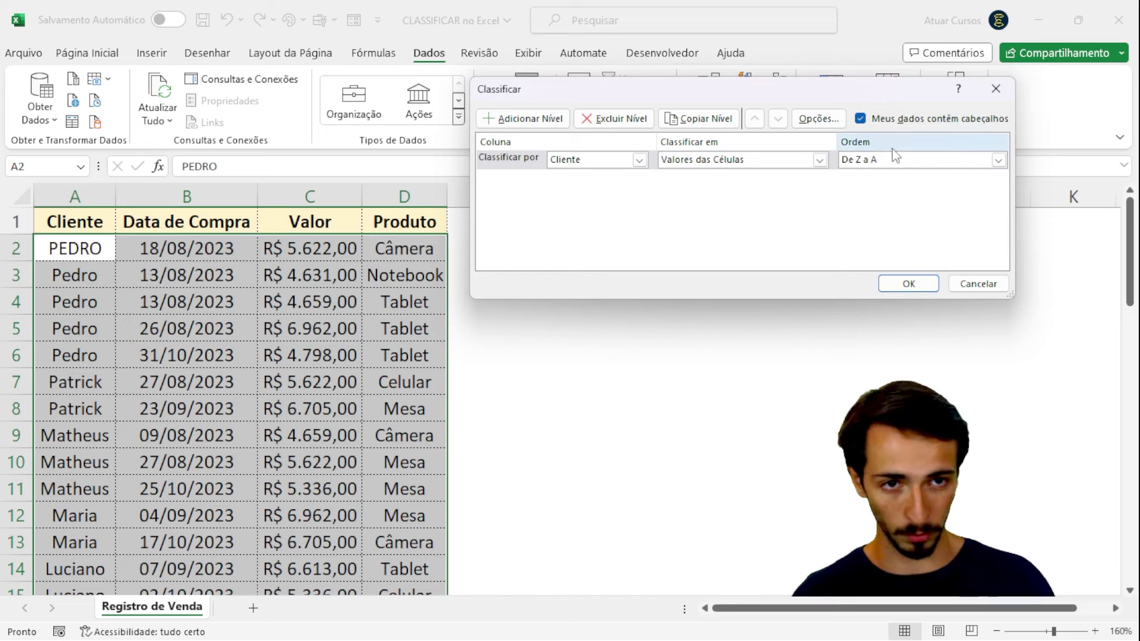
click(898, 164)
click(890, 173)
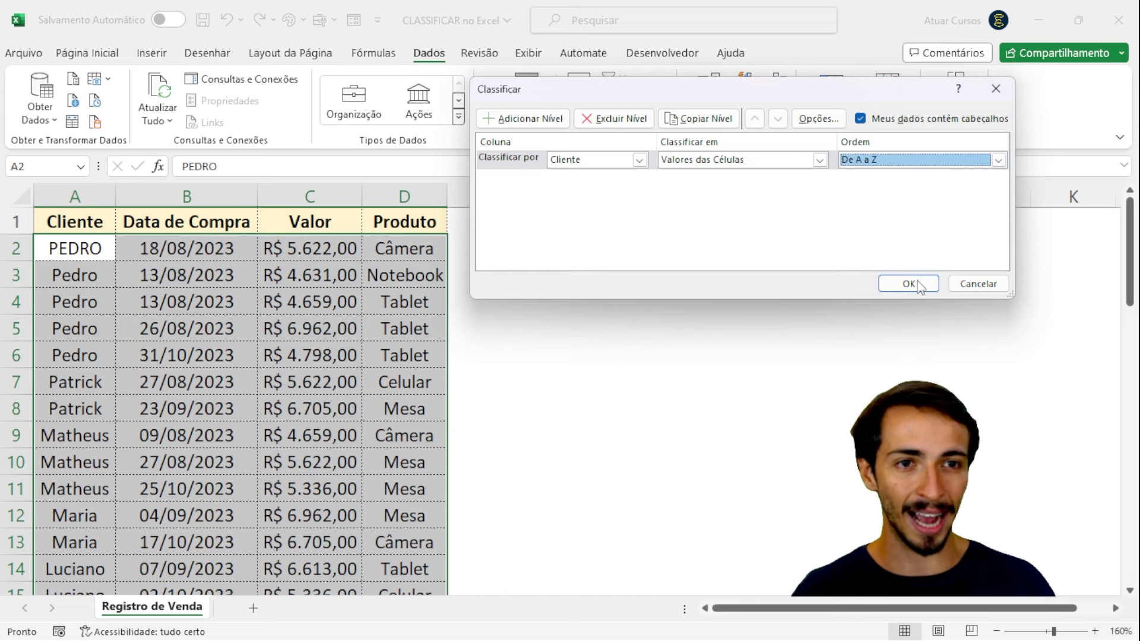
click(908, 283)
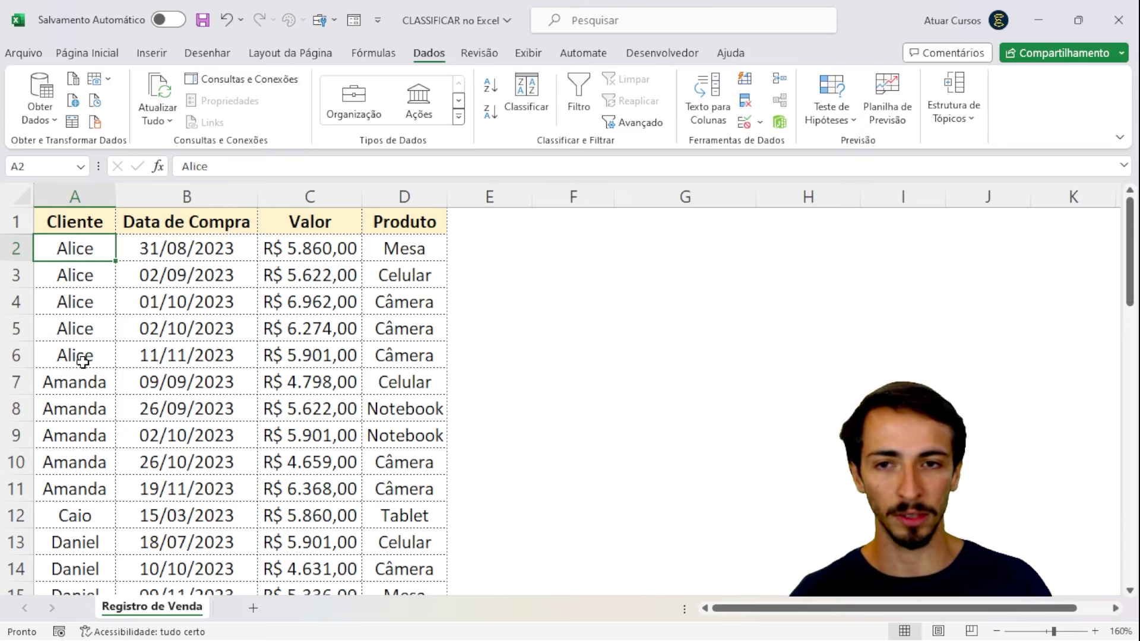
click(100, 273)
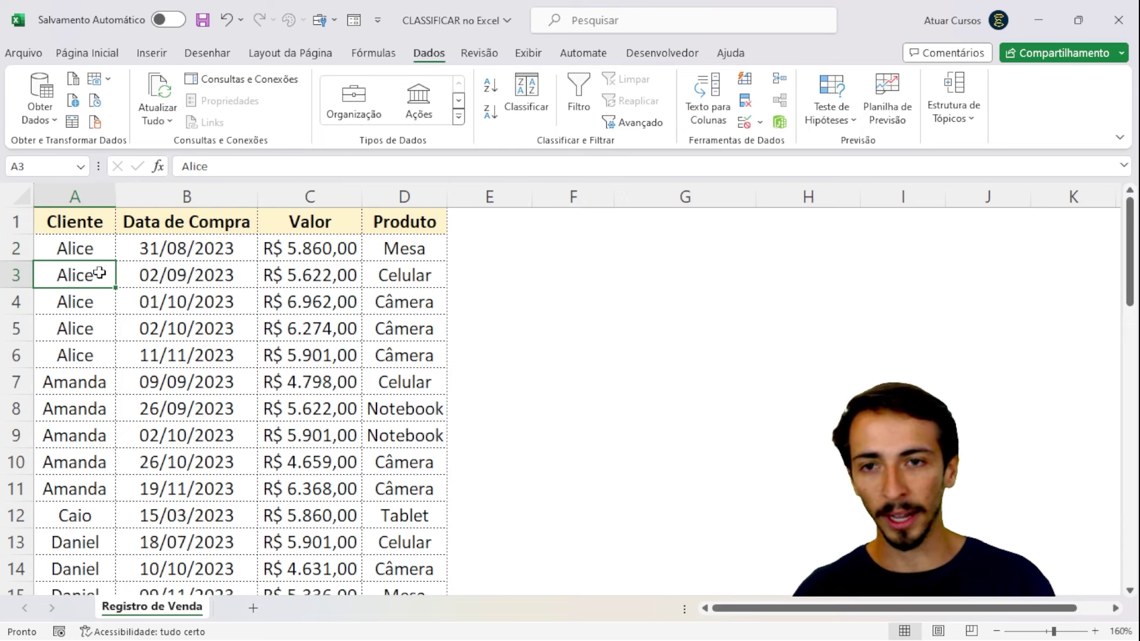
text(ALIC)
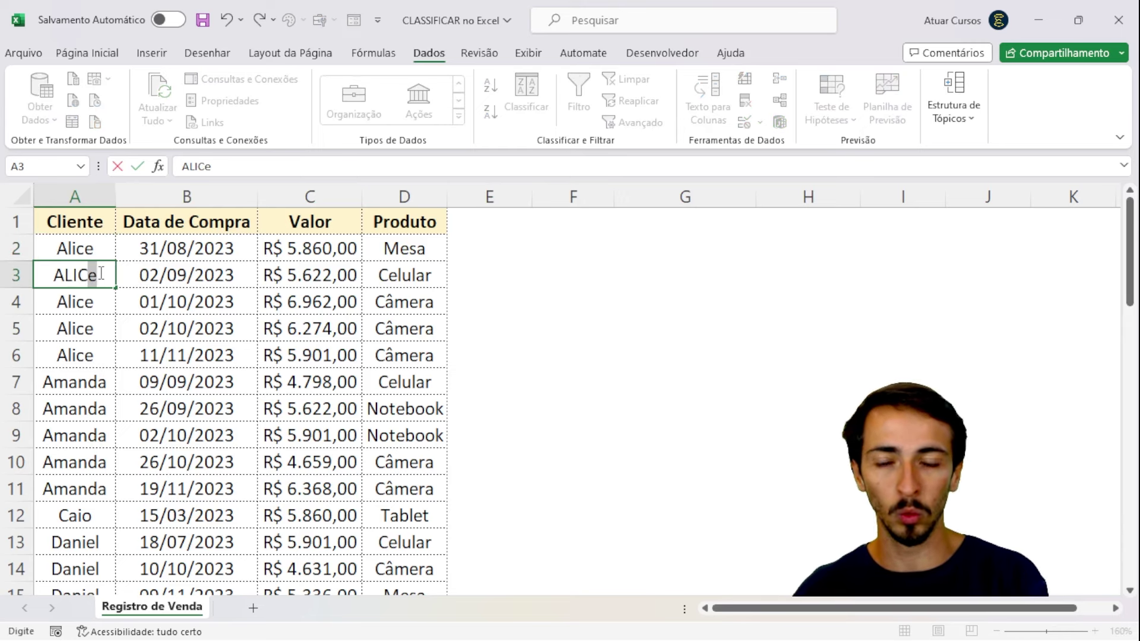
text(E)
key(Return)
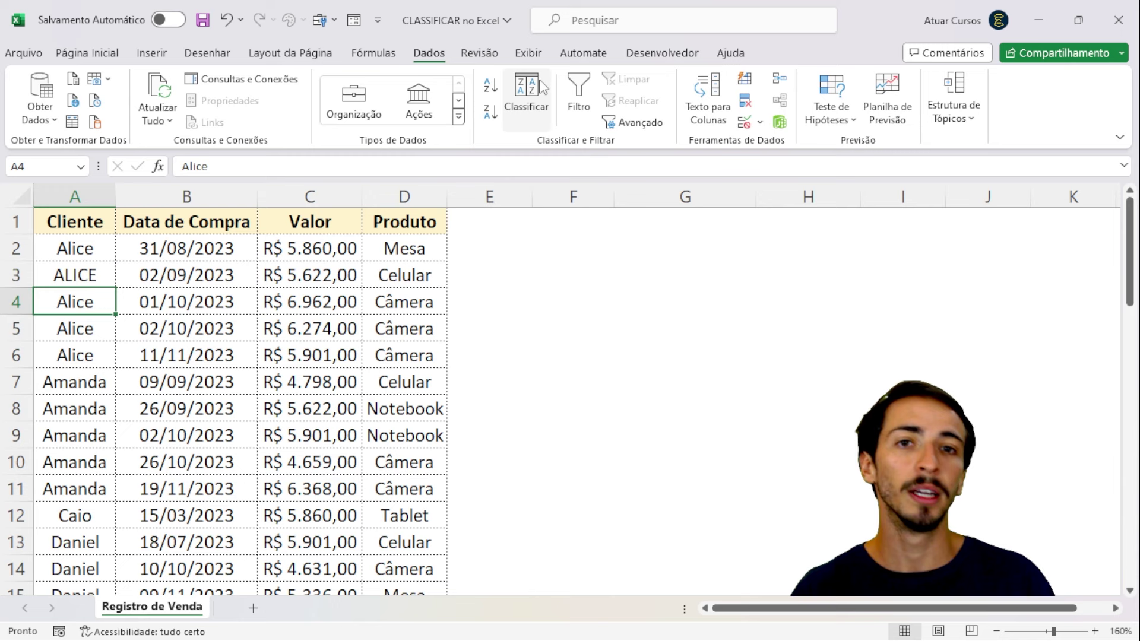
click(526, 98)
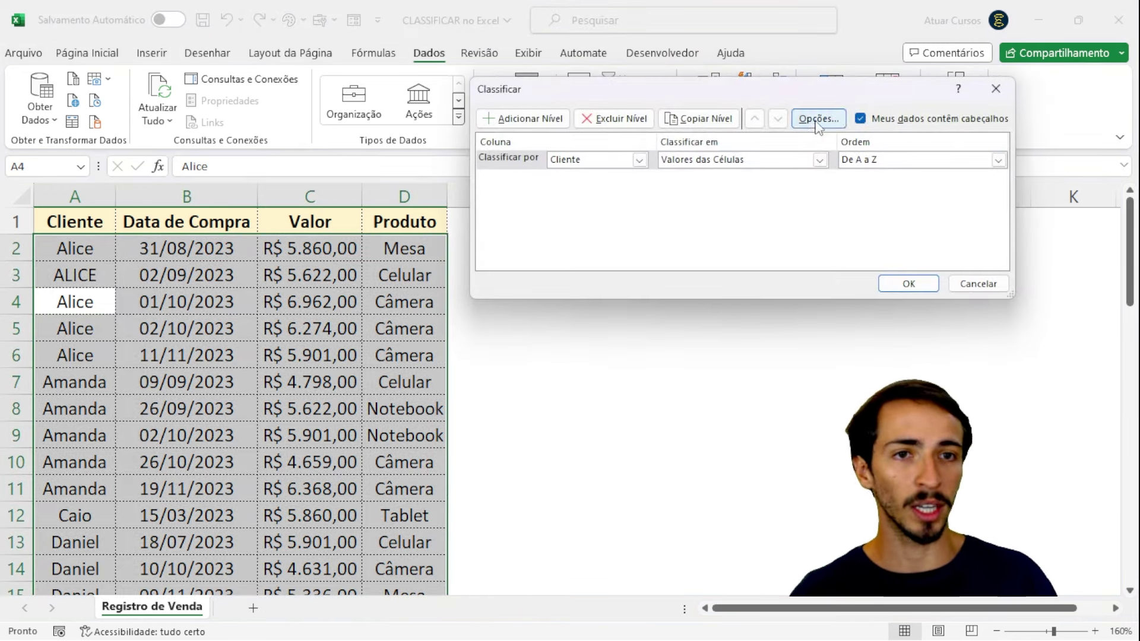
click(818, 119)
click(657, 146)
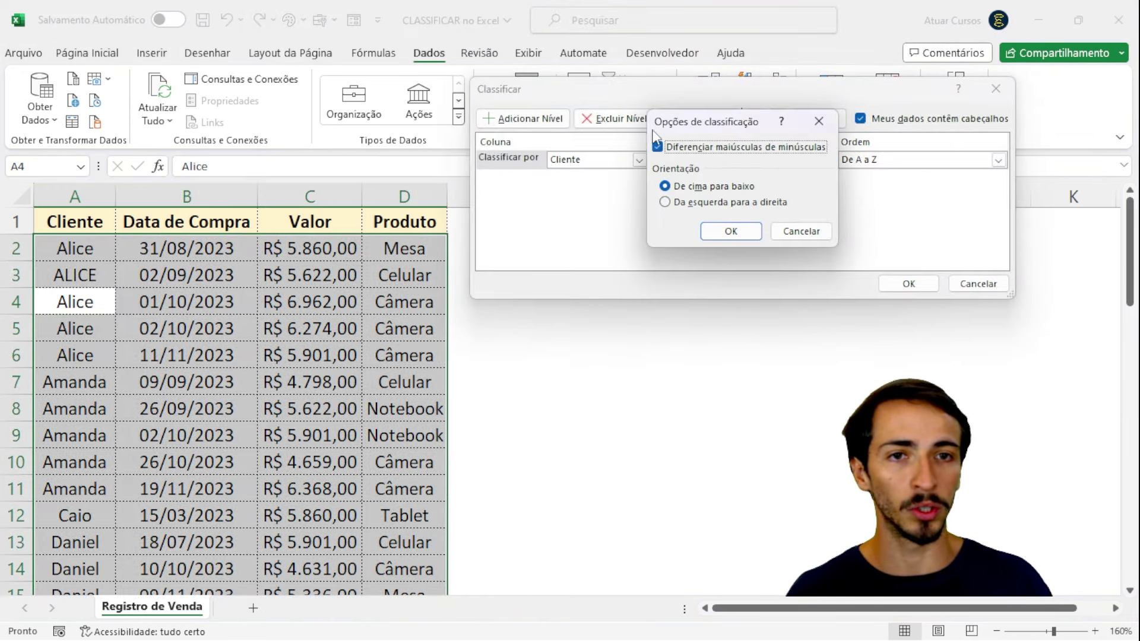
click(731, 232)
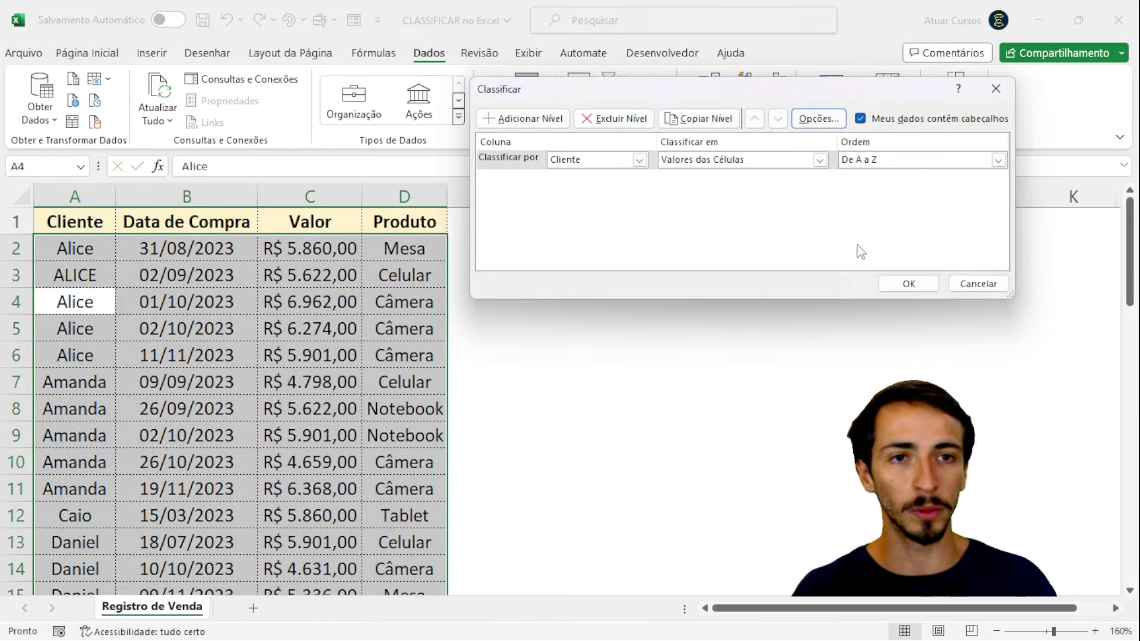
click(921, 285)
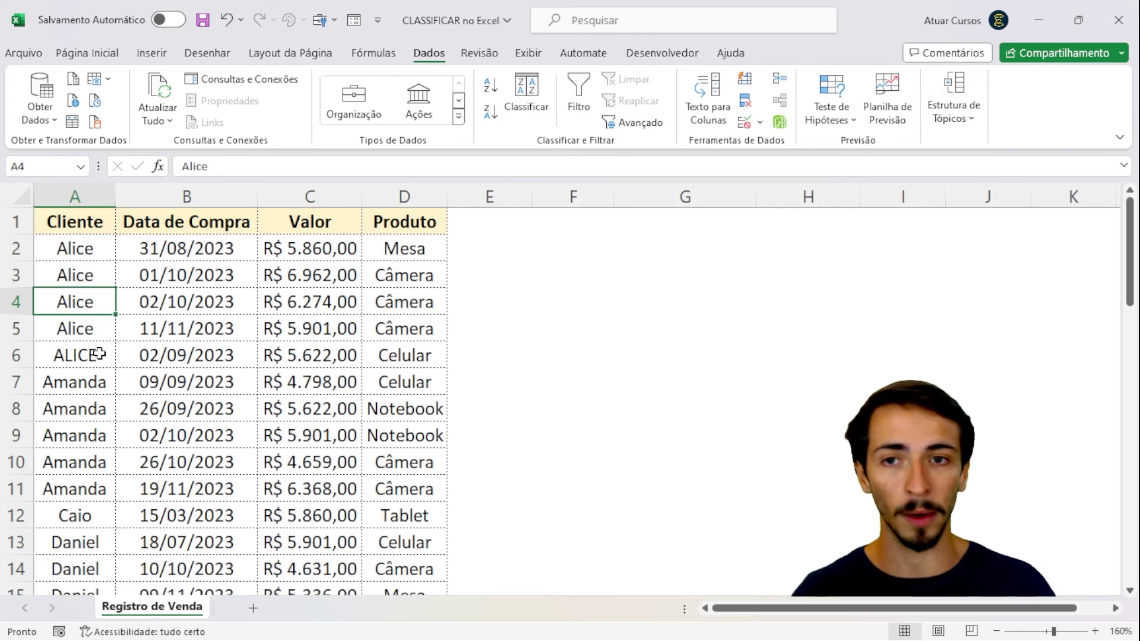
click(89, 359)
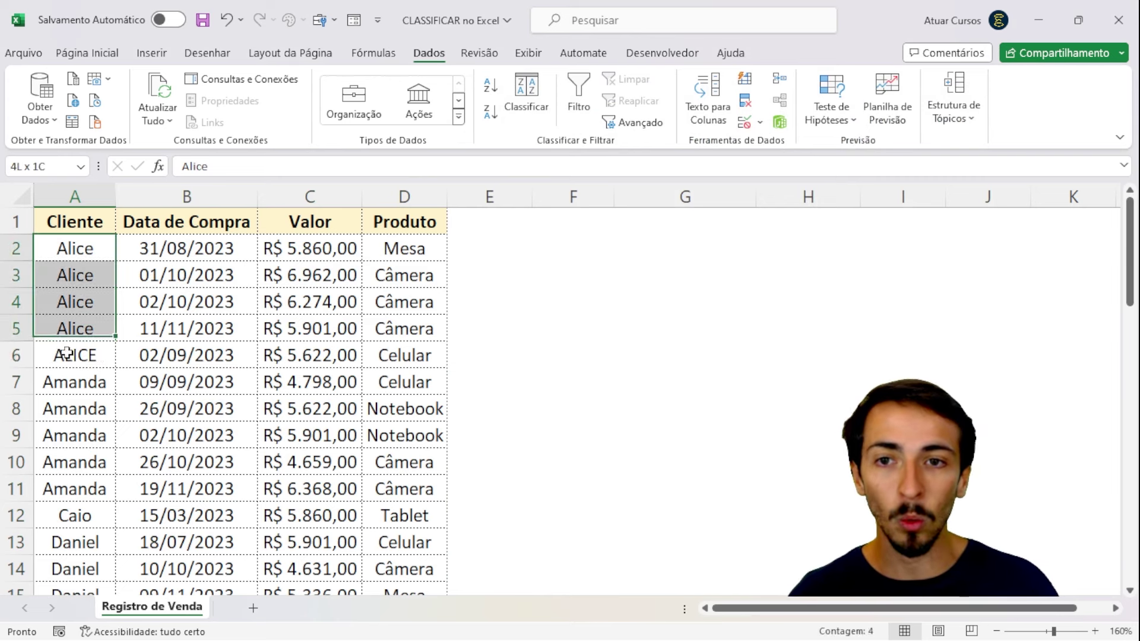
drag(104, 247, 74, 356)
click(275, 309)
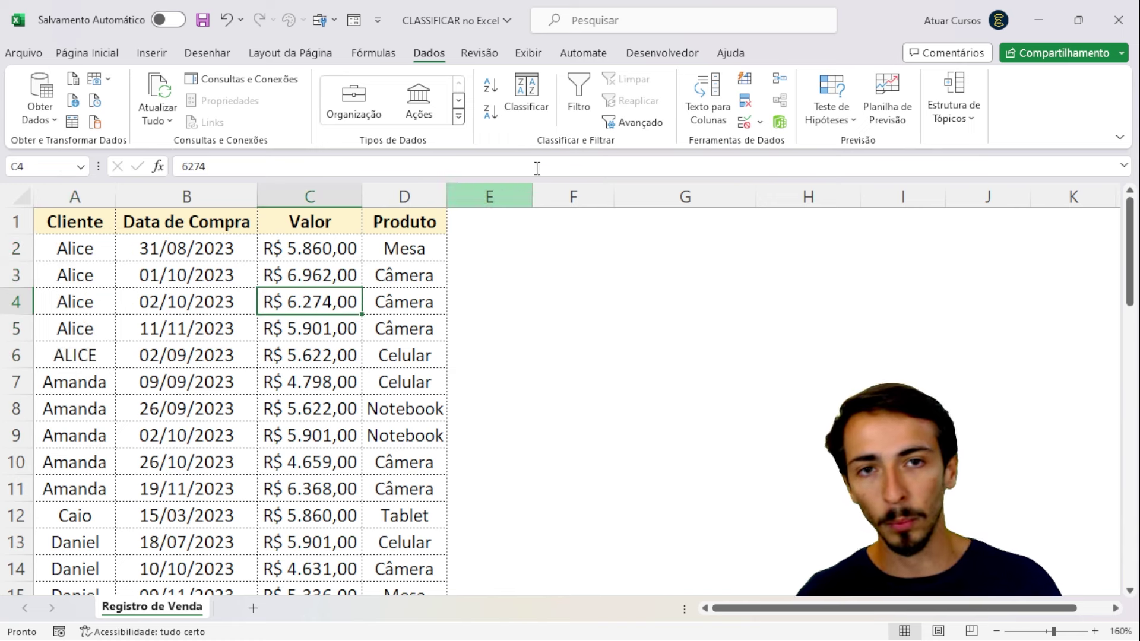
Step: Re-apply the Cliente A to Z sort on cell values and check uppercase ALICE in cell A6
click(526, 95)
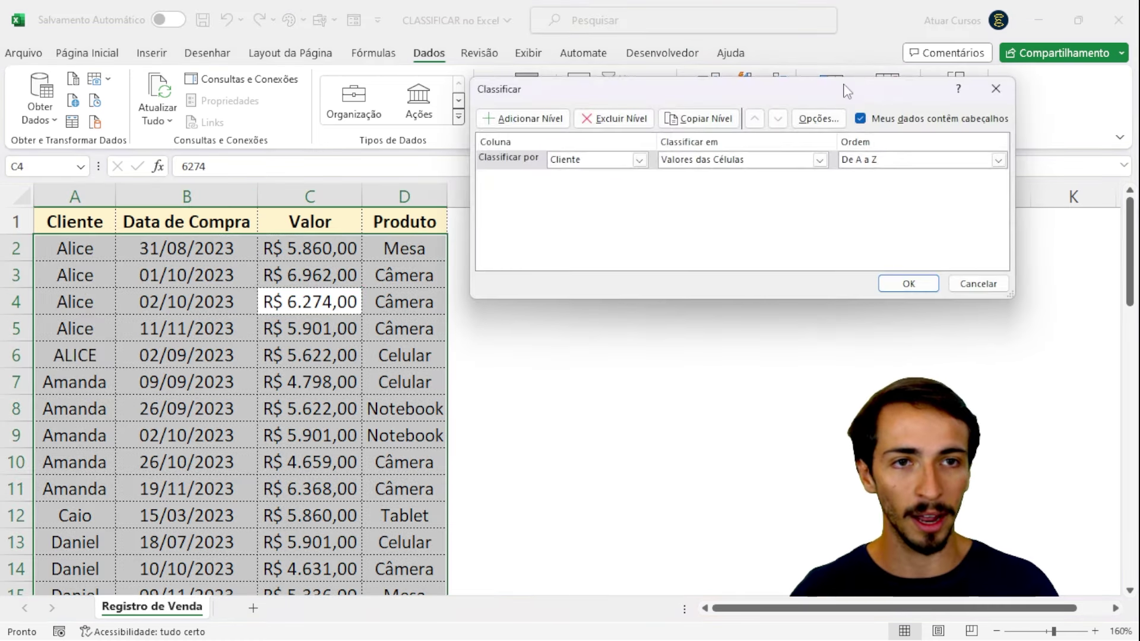
drag(847, 90, 857, 89)
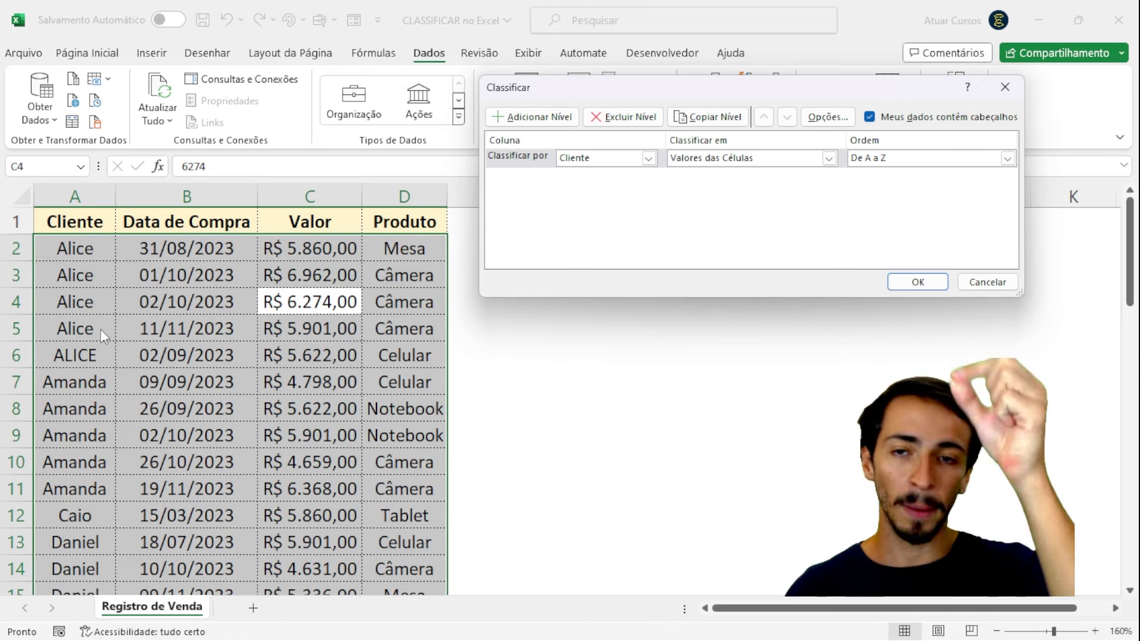
click(917, 282)
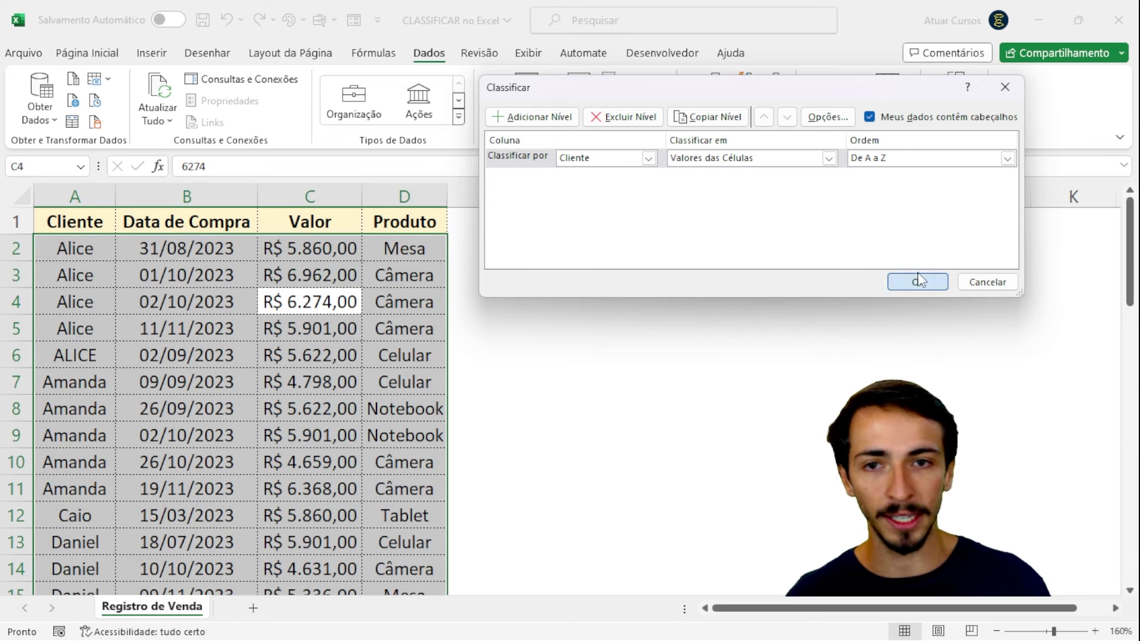
click(104, 349)
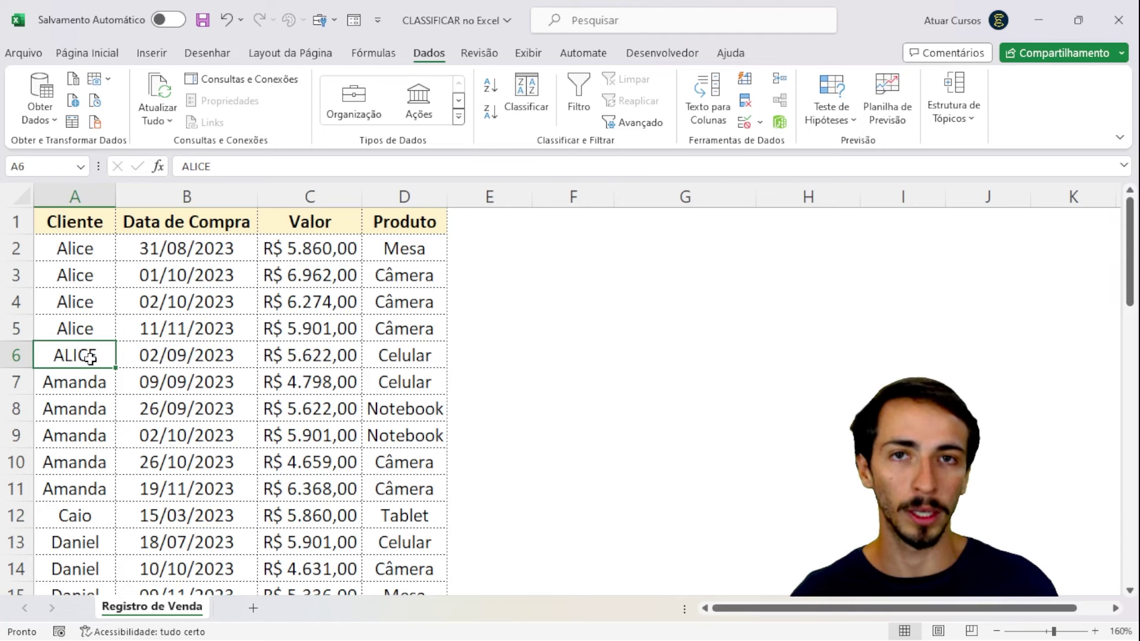
click(106, 243)
drag(115, 261, 103, 335)
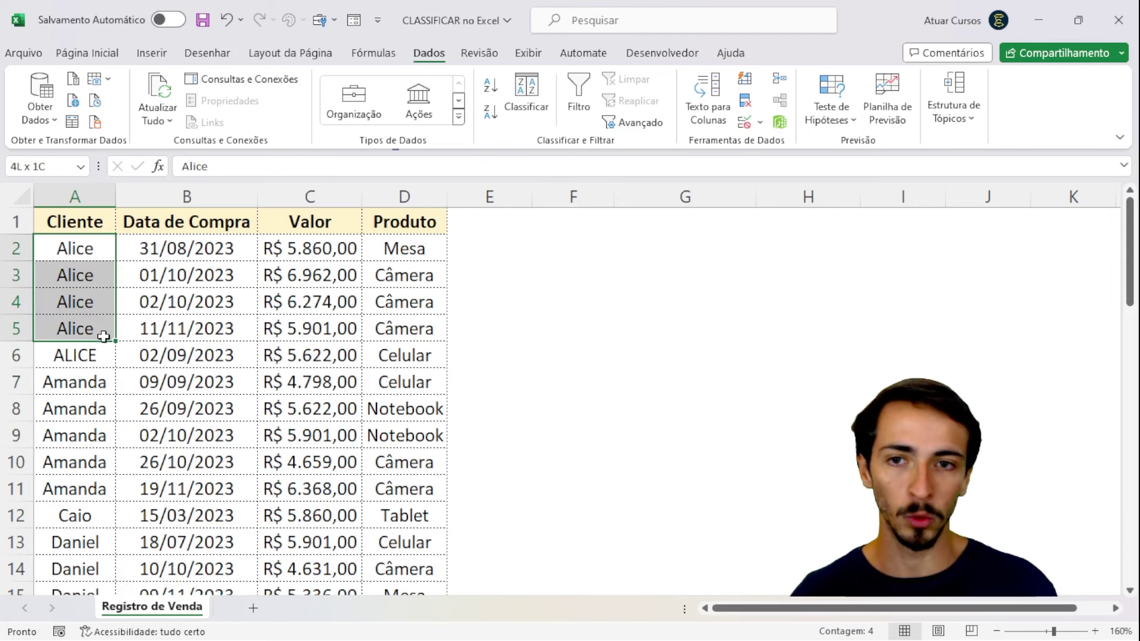
click(95, 358)
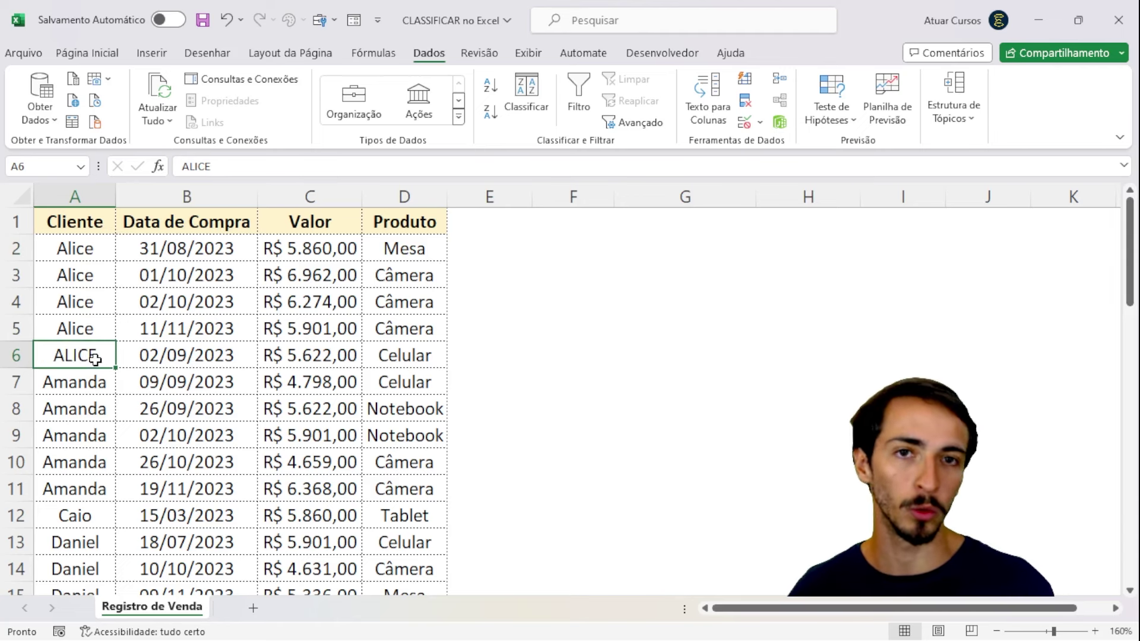
click(219, 302)
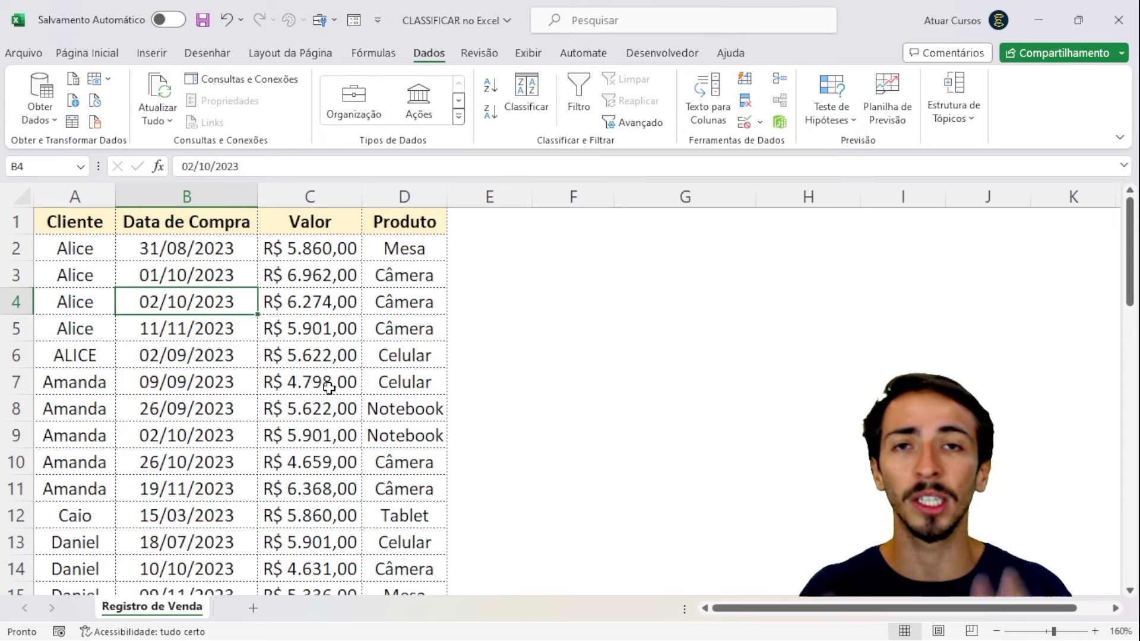
click(301, 356)
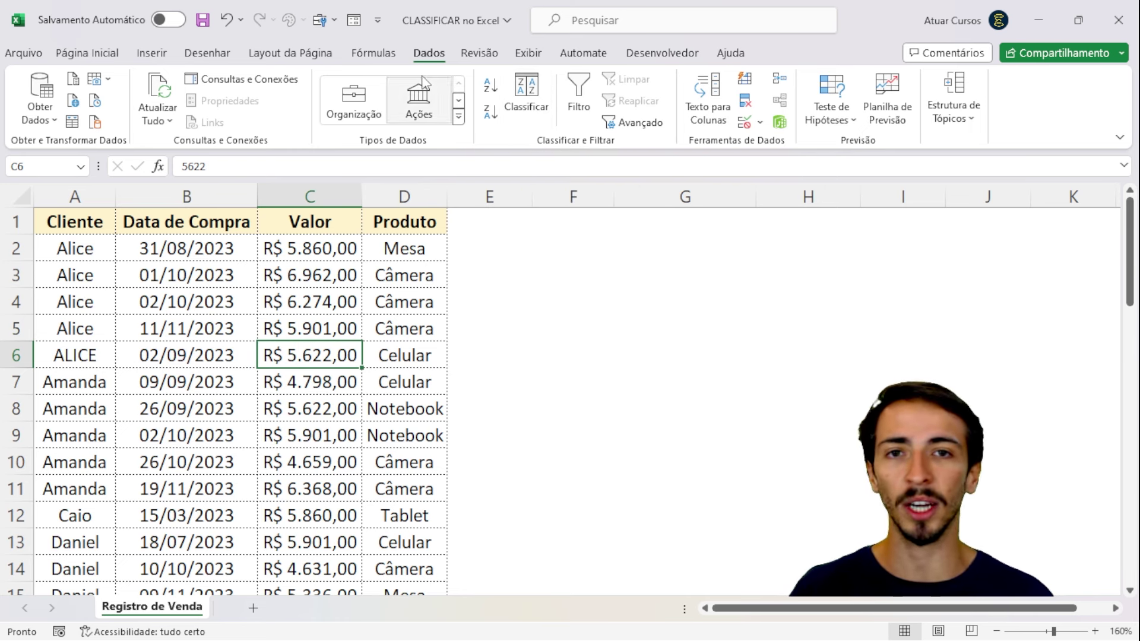
Step: Delete the Cliente level in Classificação Personalizada and confirm, leaving no sort criteria
click(103, 56)
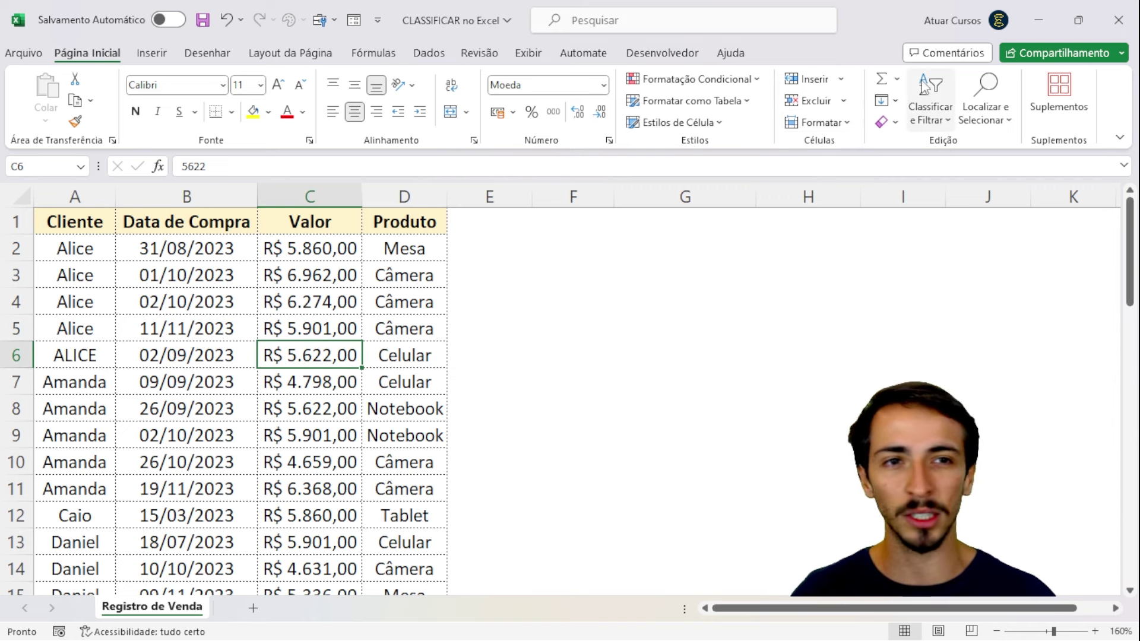
click(931, 89)
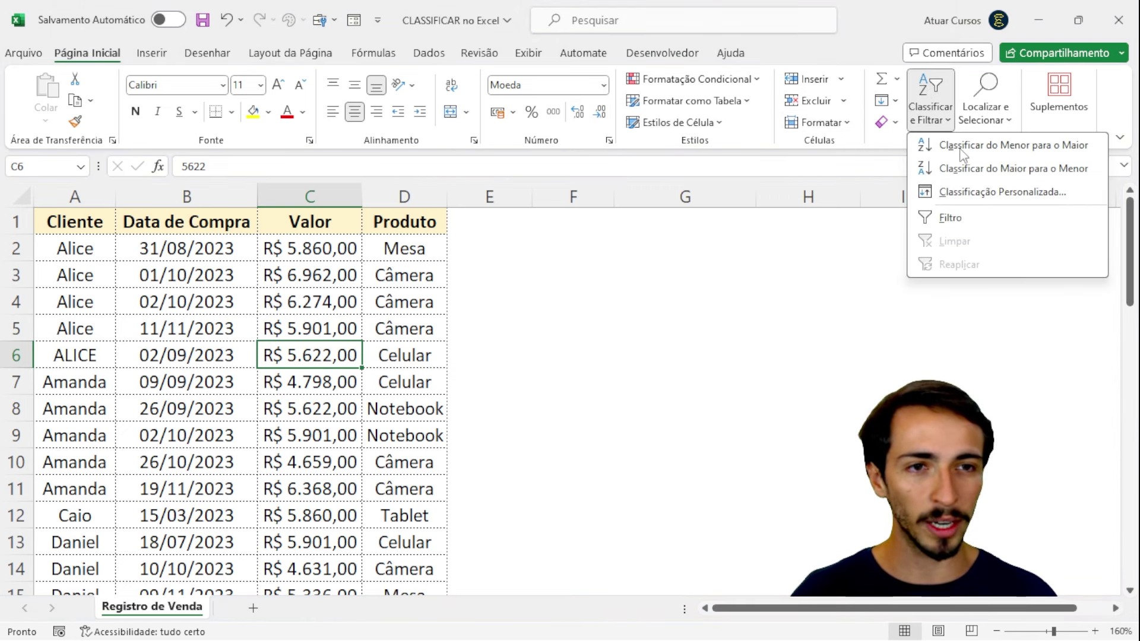
click(974, 207)
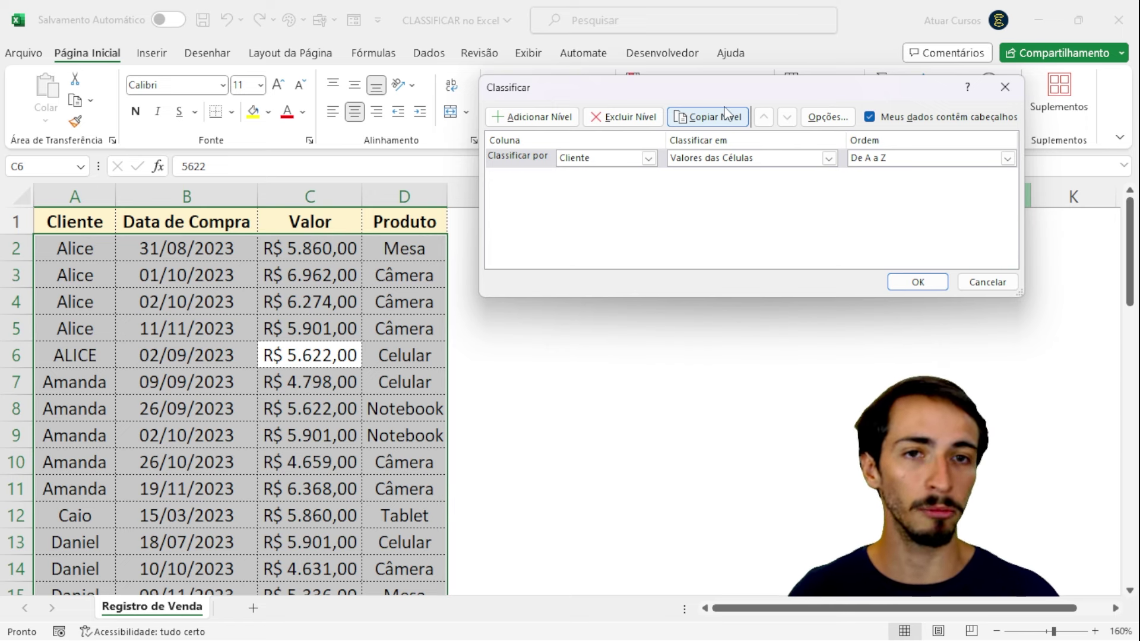
click(542, 158)
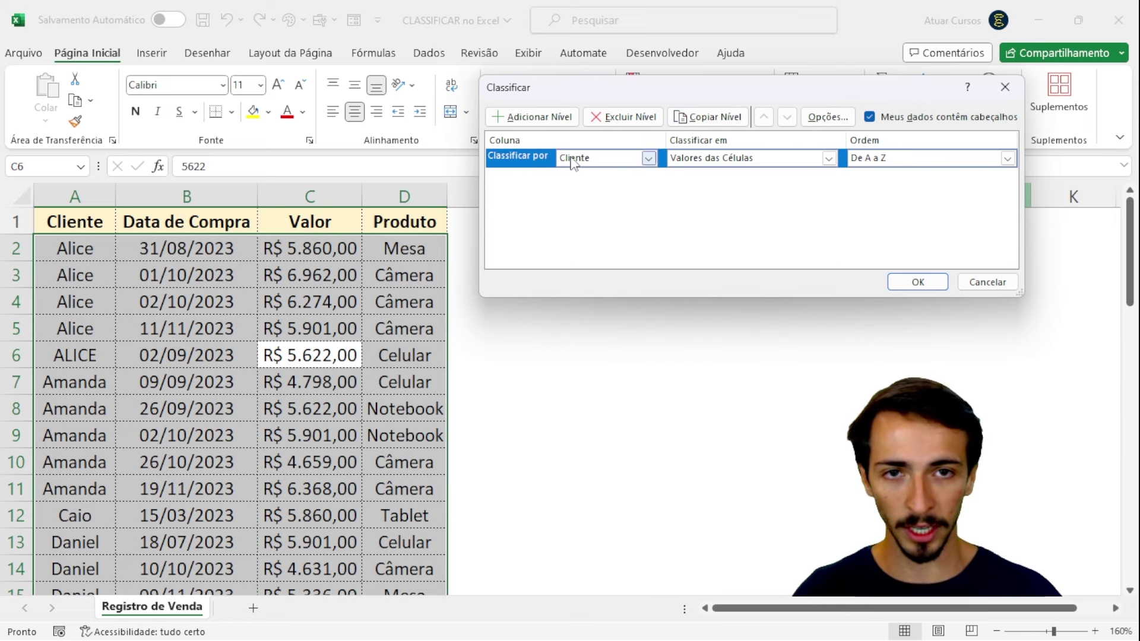
click(622, 117)
click(918, 284)
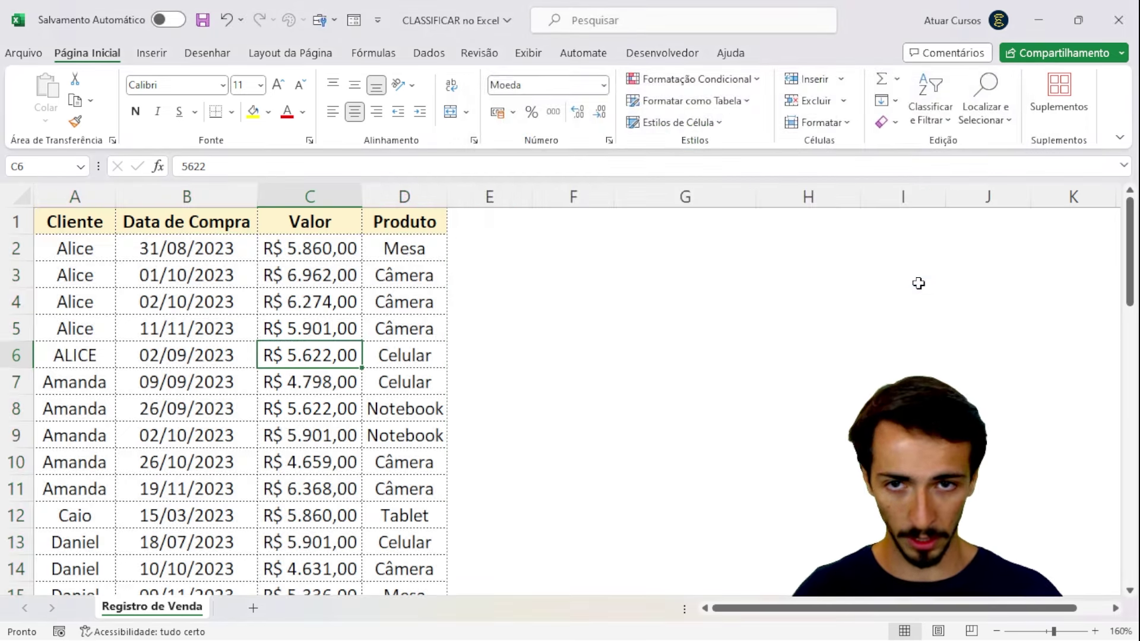
drag(94, 247, 372, 524)
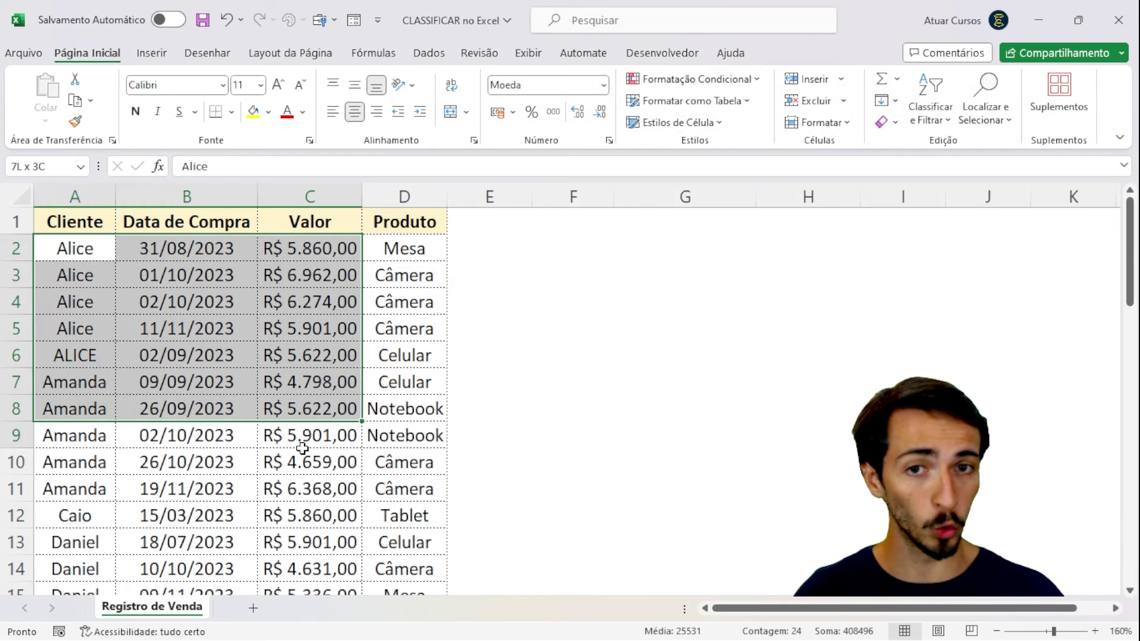
click(213, 274)
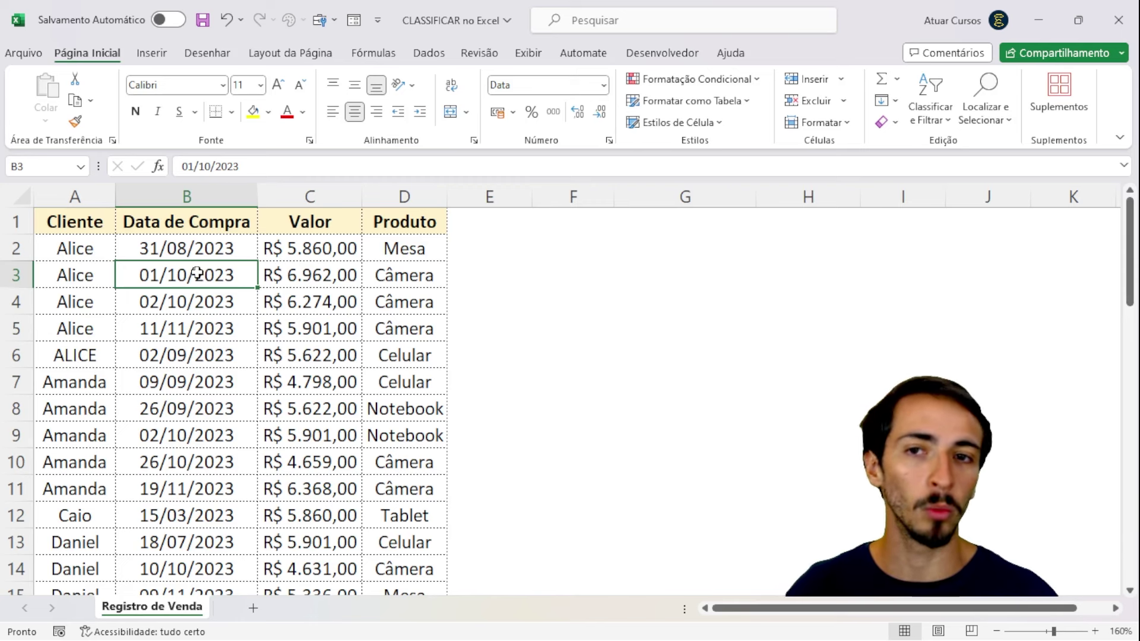
drag(74, 248, 101, 487)
click(260, 306)
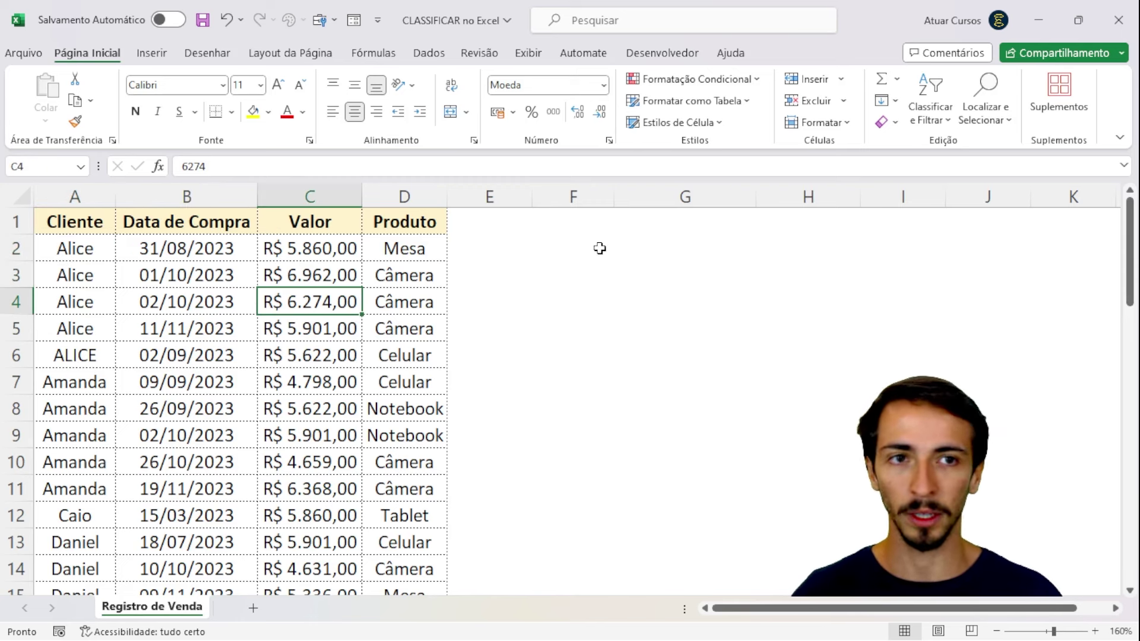
click(921, 127)
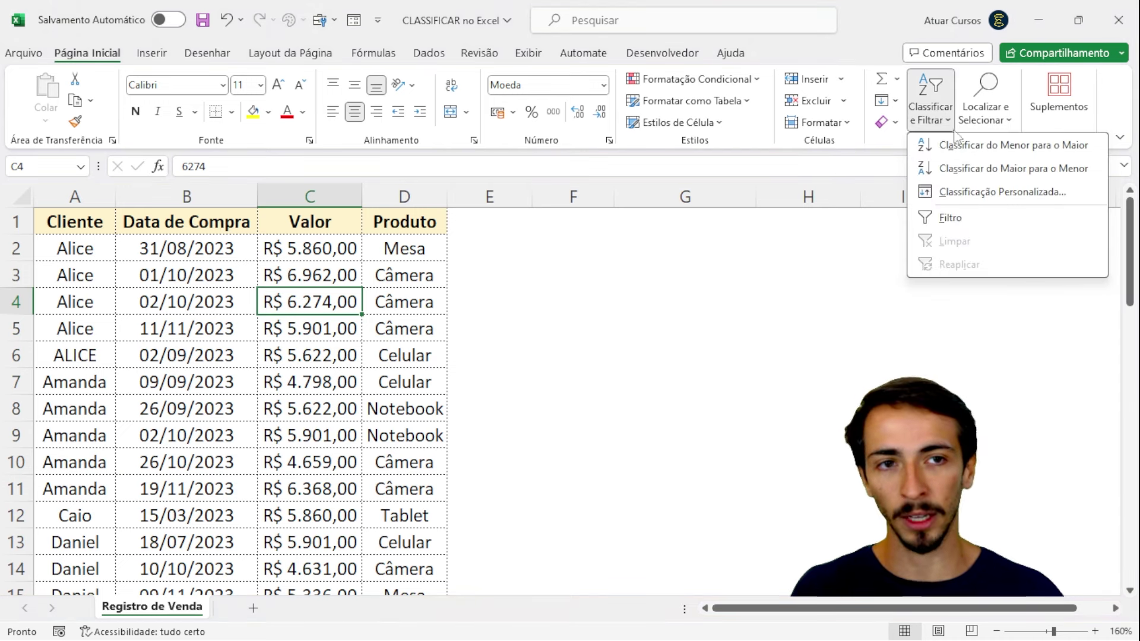
click(973, 193)
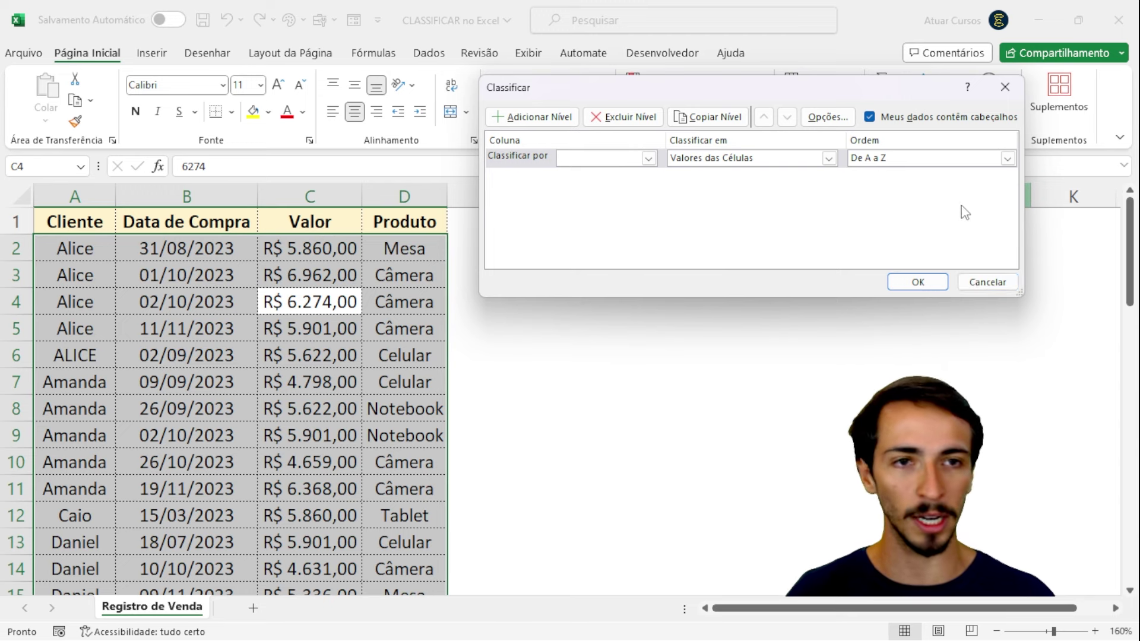
click(983, 280)
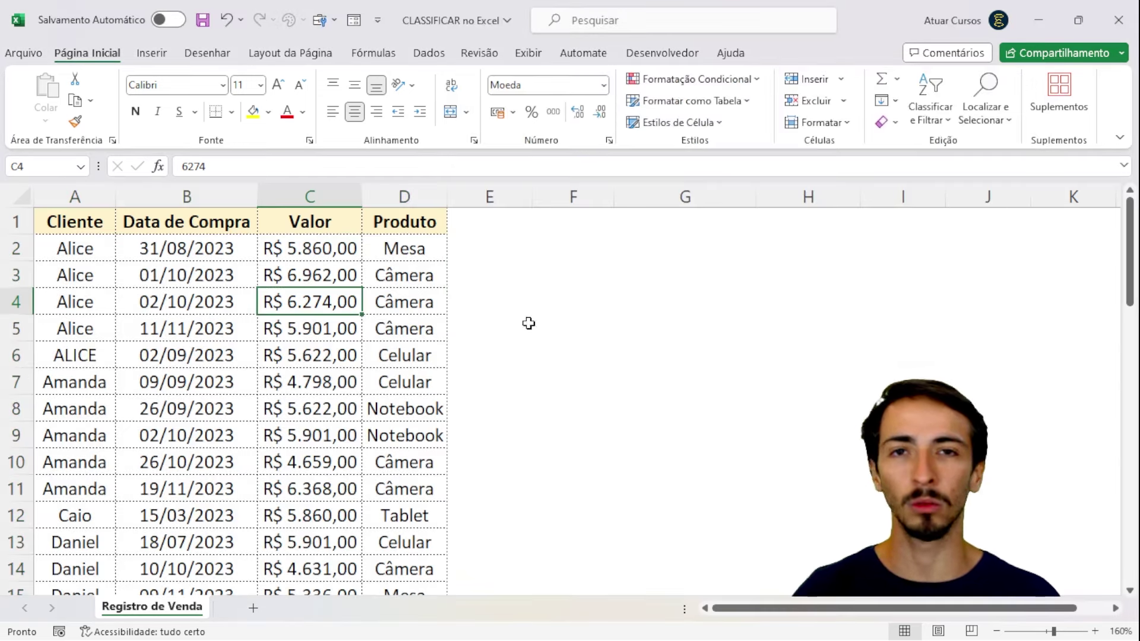
scroll(419, 250, down, 1)
scroll(419, 250, up, 1)
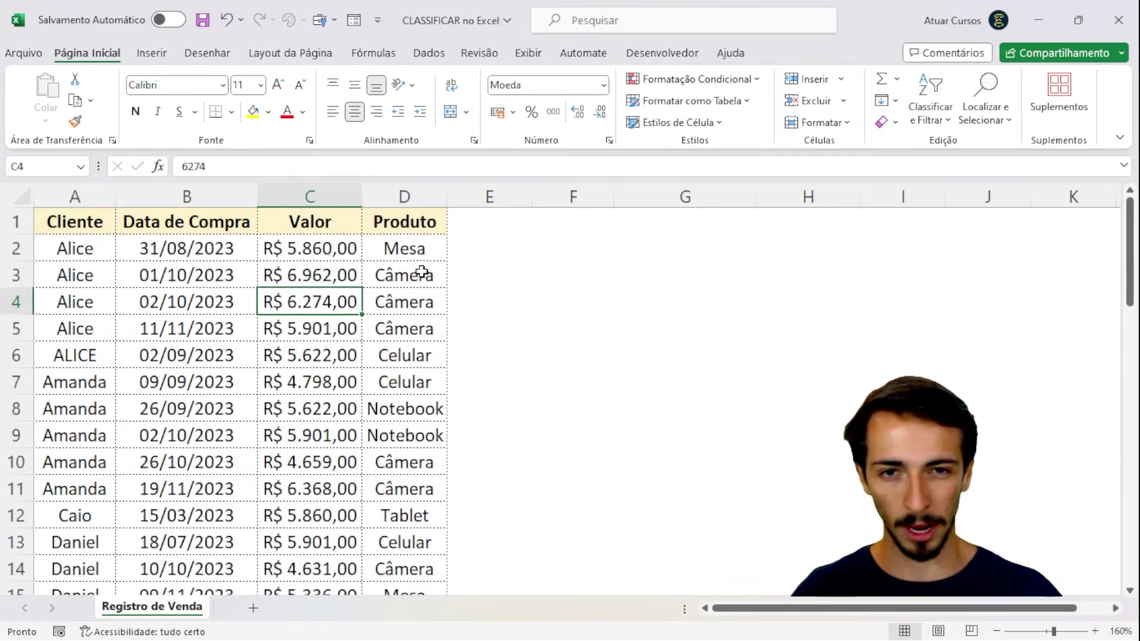
click(420, 253)
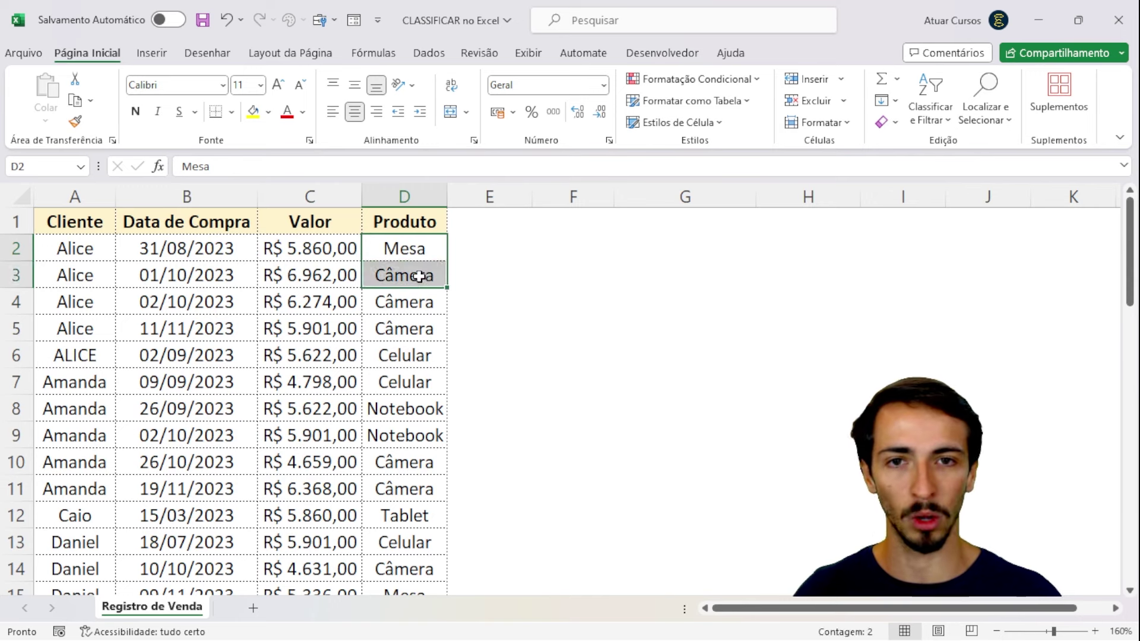
scroll(409, 298, down, 3)
scroll(410, 298, up, 1)
scroll(420, 300, down, 1)
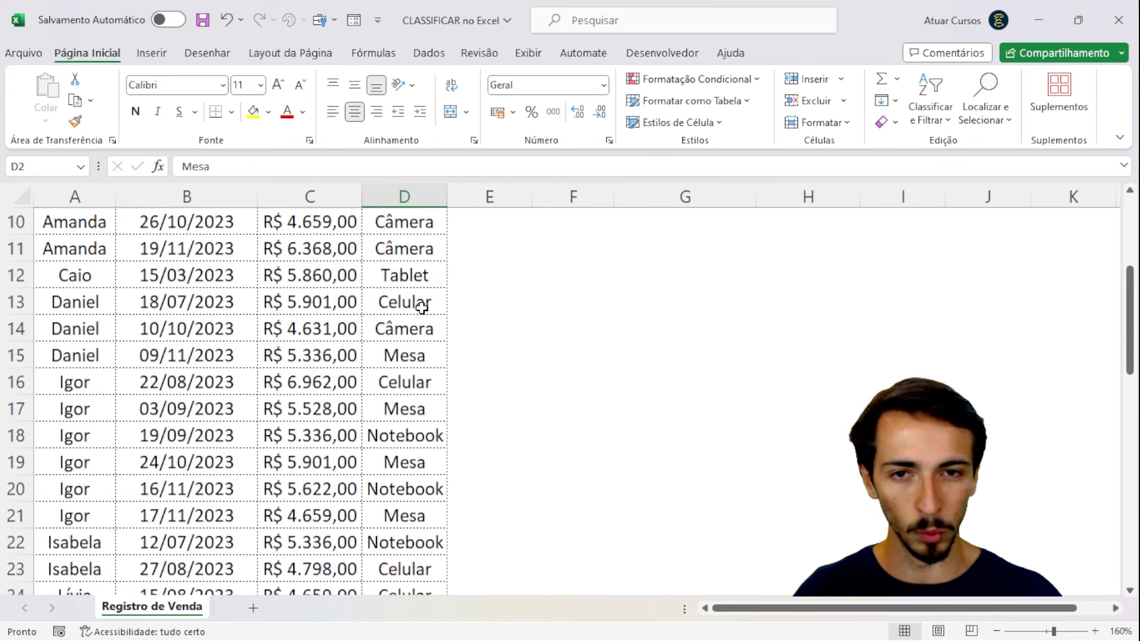
click(417, 275)
drag(419, 287, 421, 304)
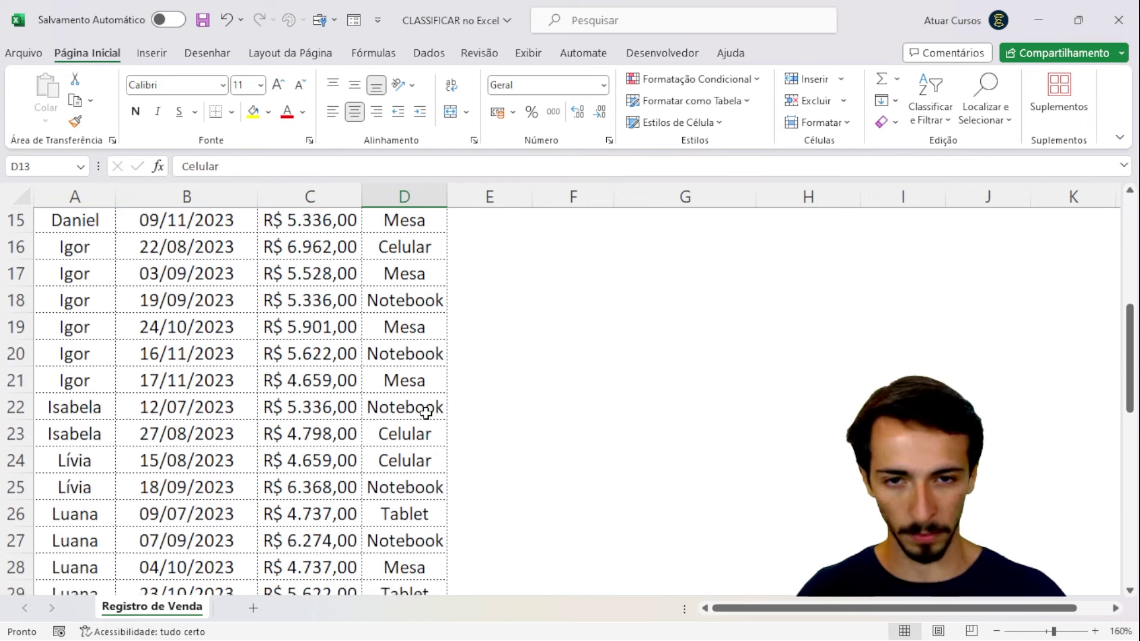
scroll(419, 356, down, 2)
click(422, 382)
scroll(423, 386, down, 2)
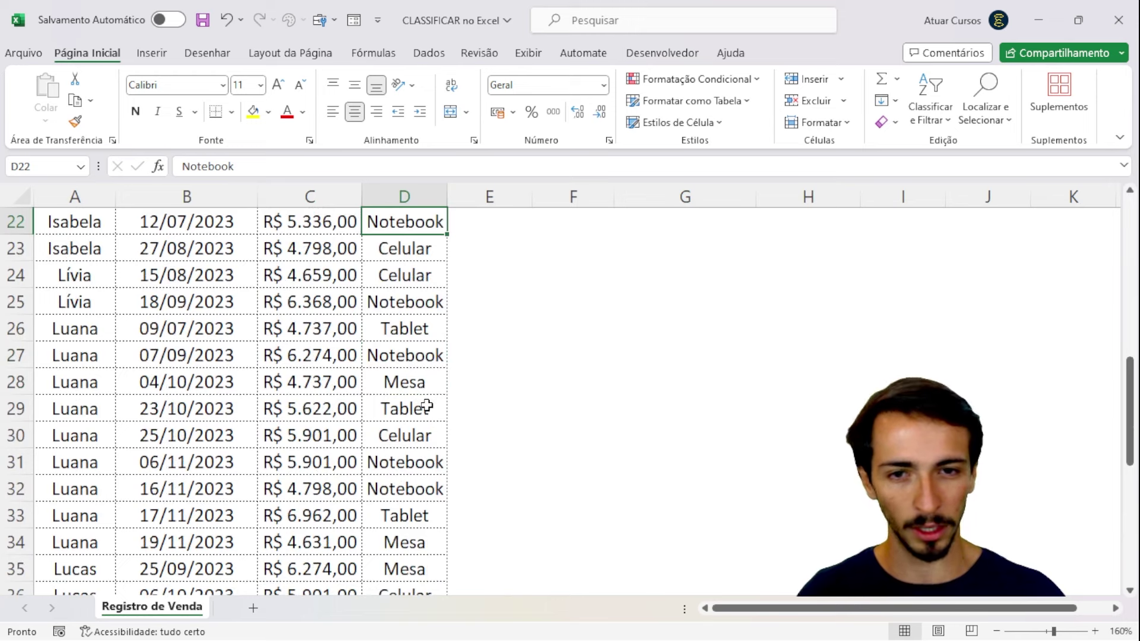
scroll(424, 394, down, 2)
scroll(427, 404, down, 2)
scroll(427, 404, down, 3)
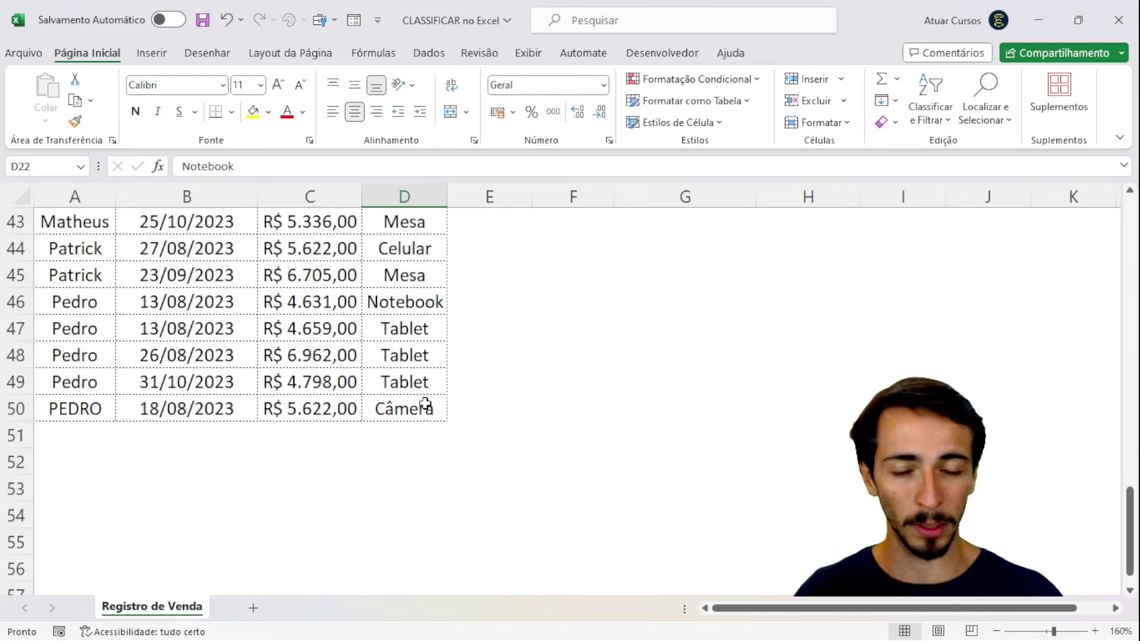
scroll(425, 404, up, 6)
scroll(425, 403, up, 6)
scroll(409, 356, up, 2)
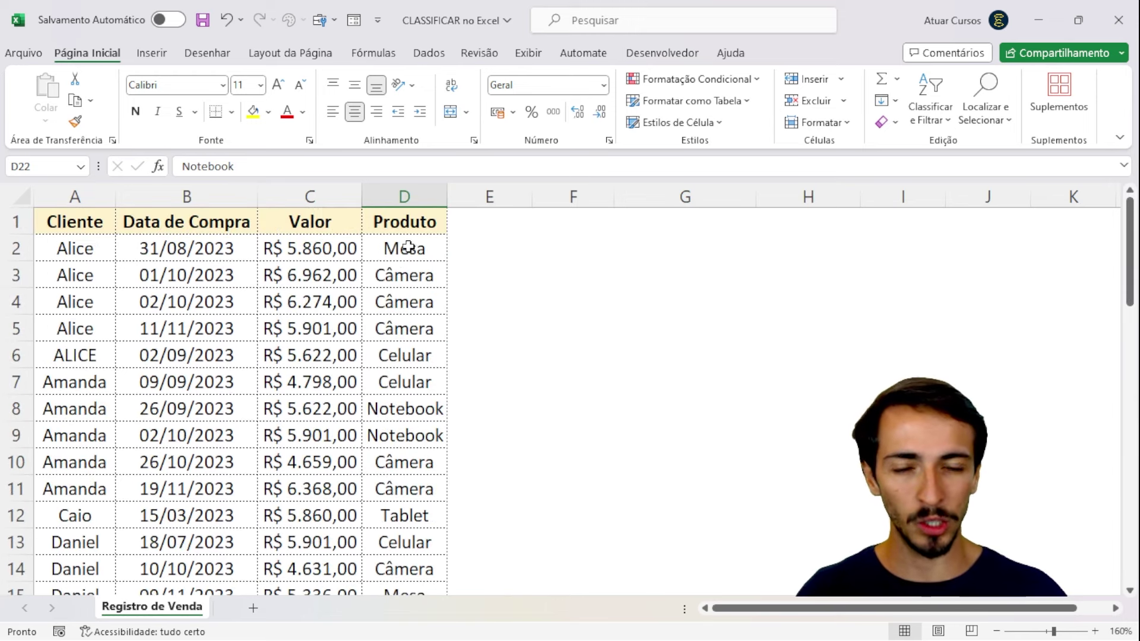
drag(408, 247, 423, 302)
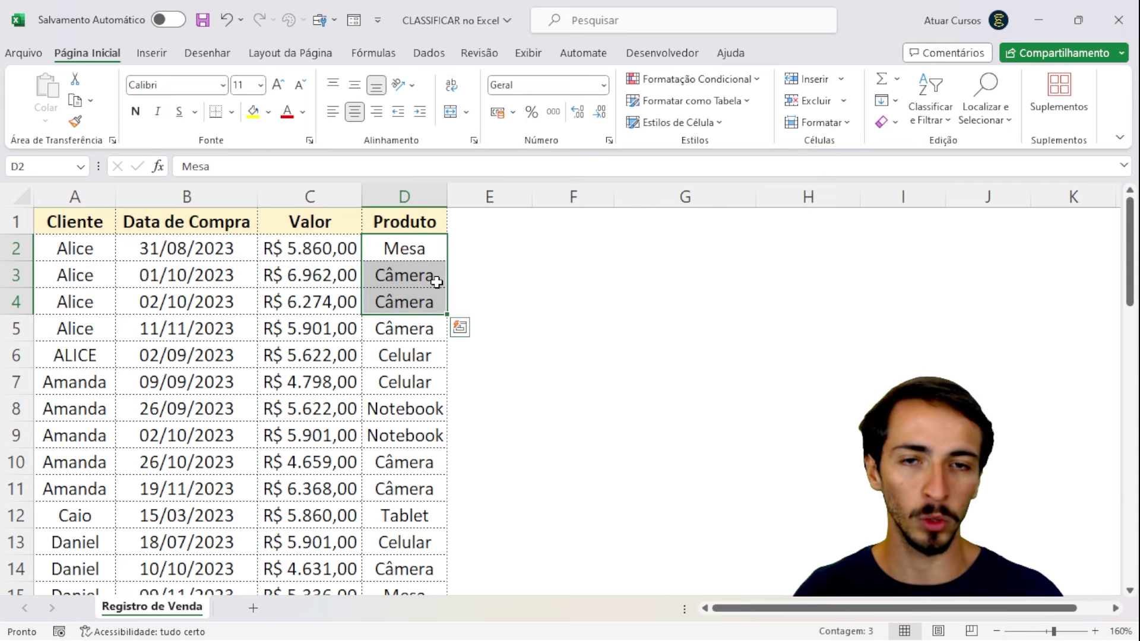
click(381, 248)
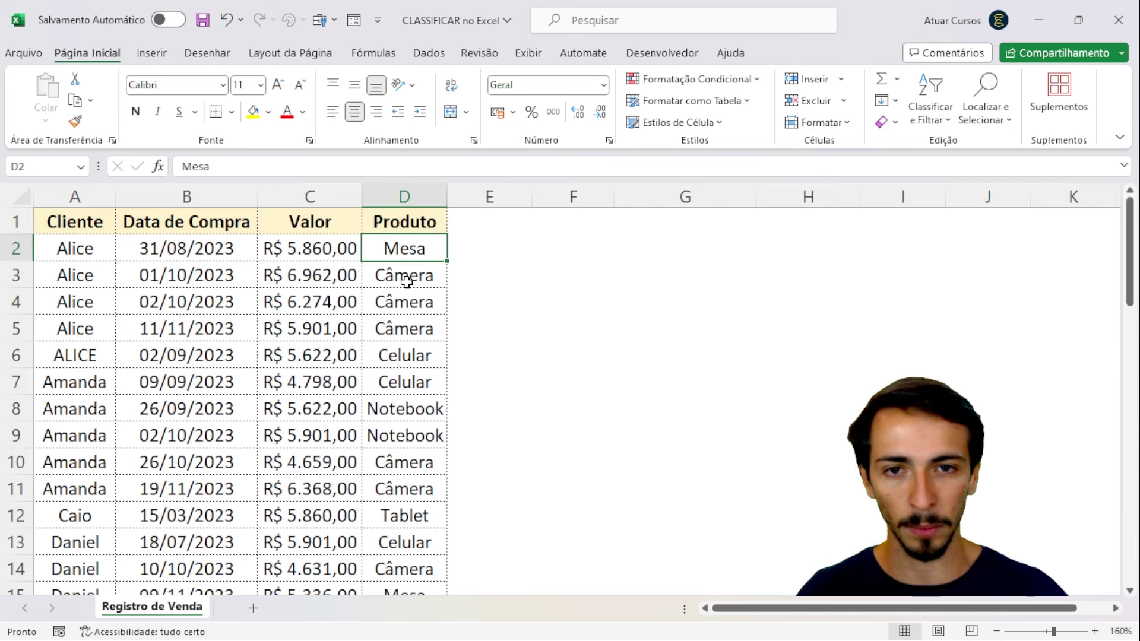
drag(403, 275, 409, 328)
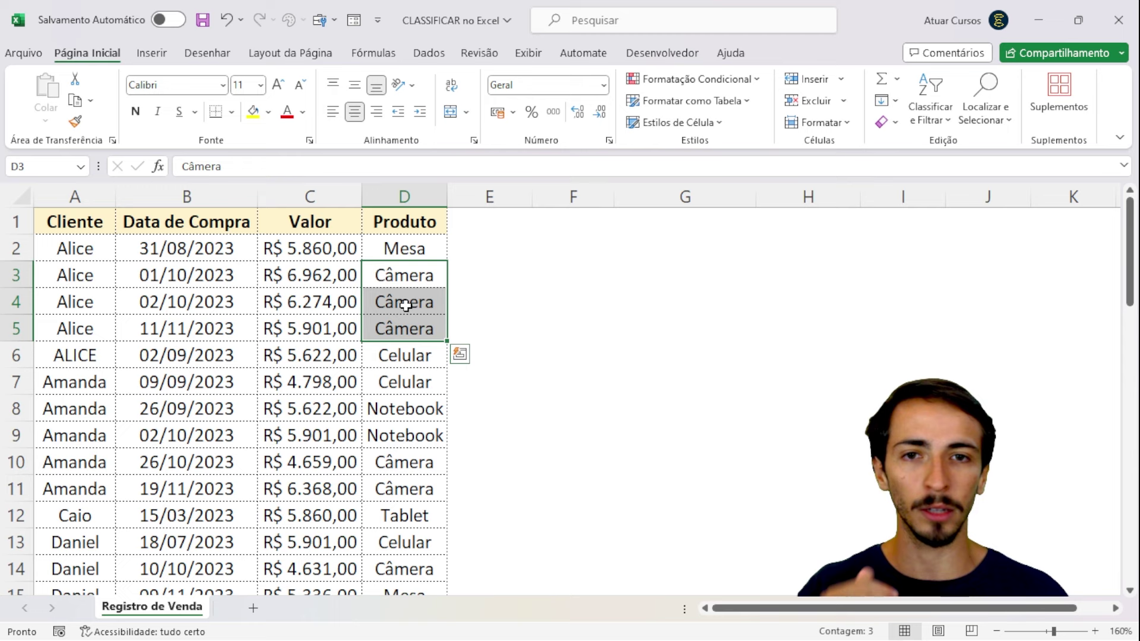
scroll(404, 353, down, 2)
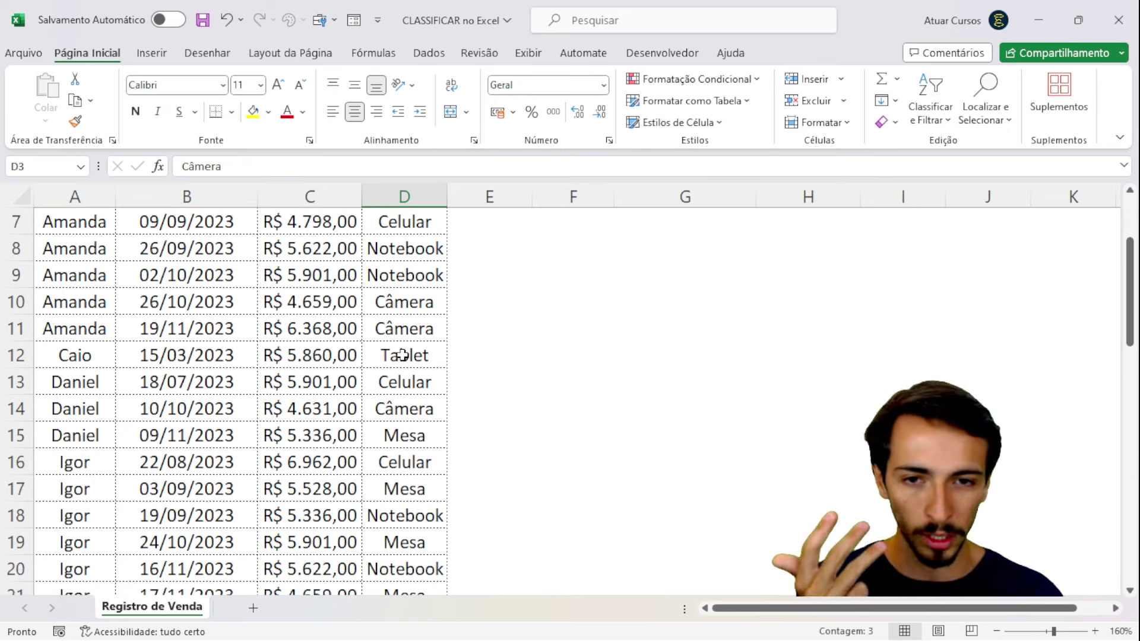
scroll(404, 354, down, 1)
scroll(404, 354, down, 3)
scroll(404, 354, down, 2)
scroll(404, 355, down, 3)
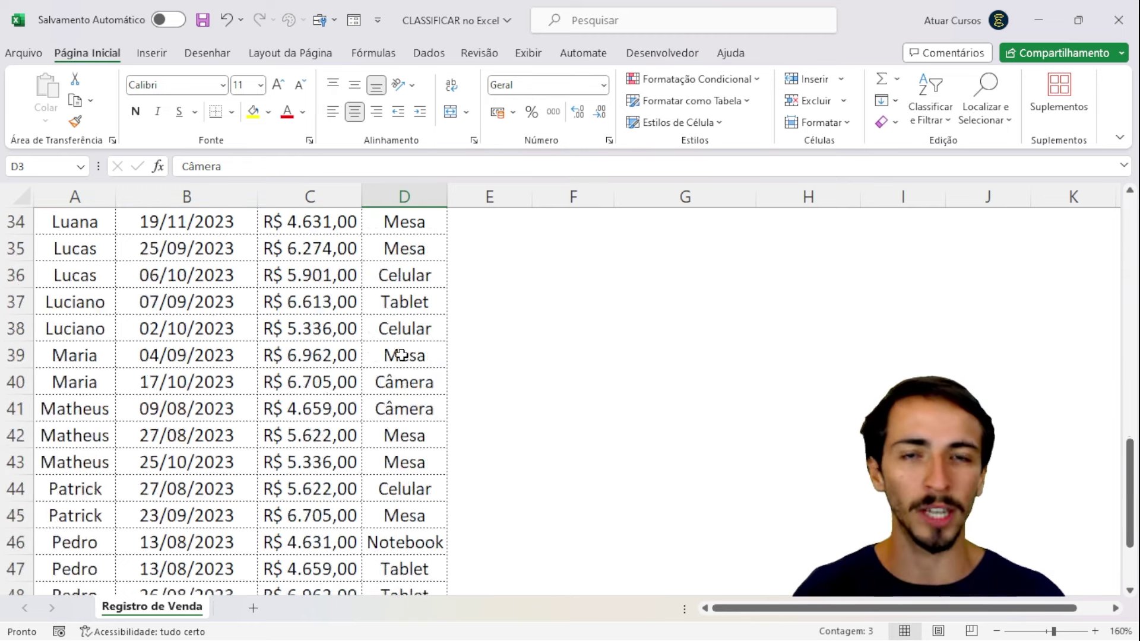
scroll(404, 357, down, 1)
scroll(406, 362, down, 2)
scroll(407, 370, up, 1)
scroll(408, 369, up, 4)
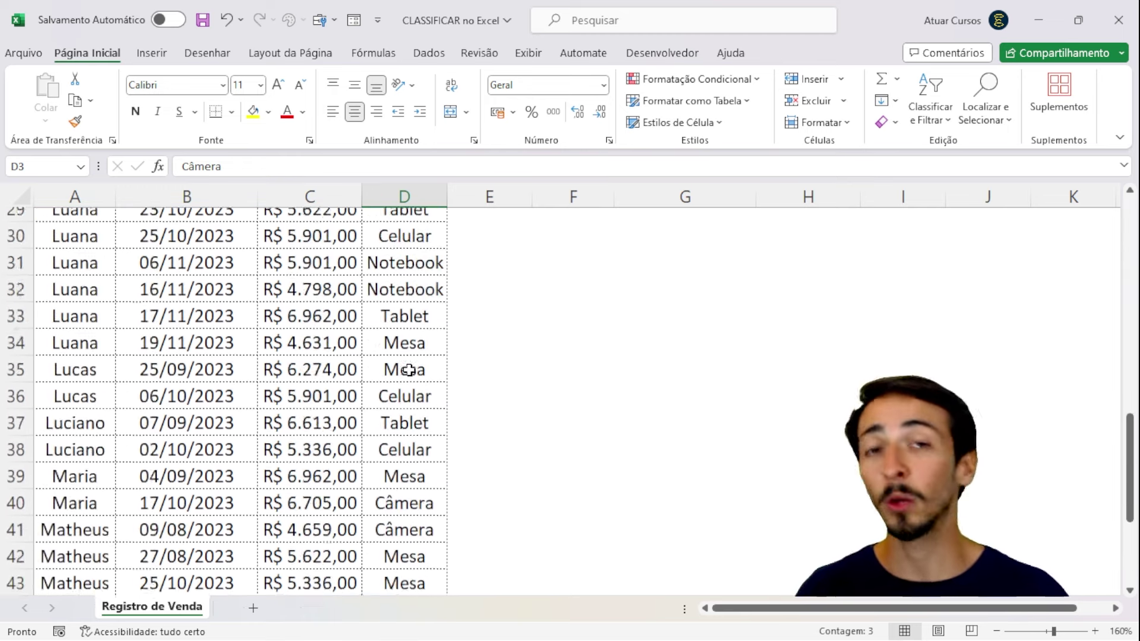
scroll(421, 321, up, 9)
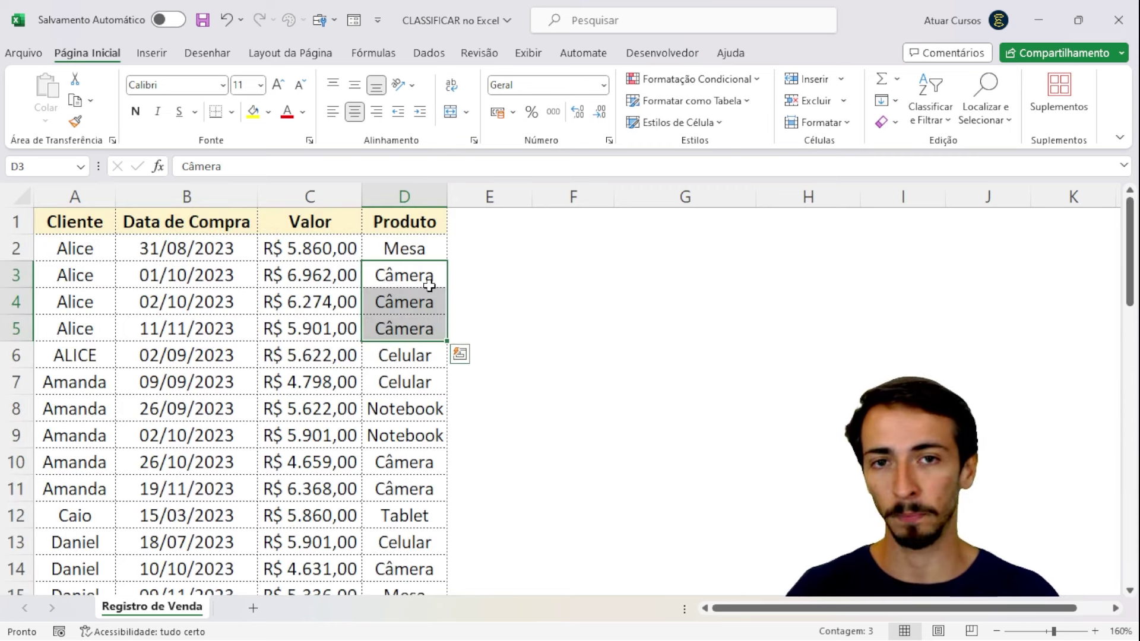
click(424, 249)
Step: Browse the Produto column up to its header and try selecting product cells
key(Down)
key(Down)
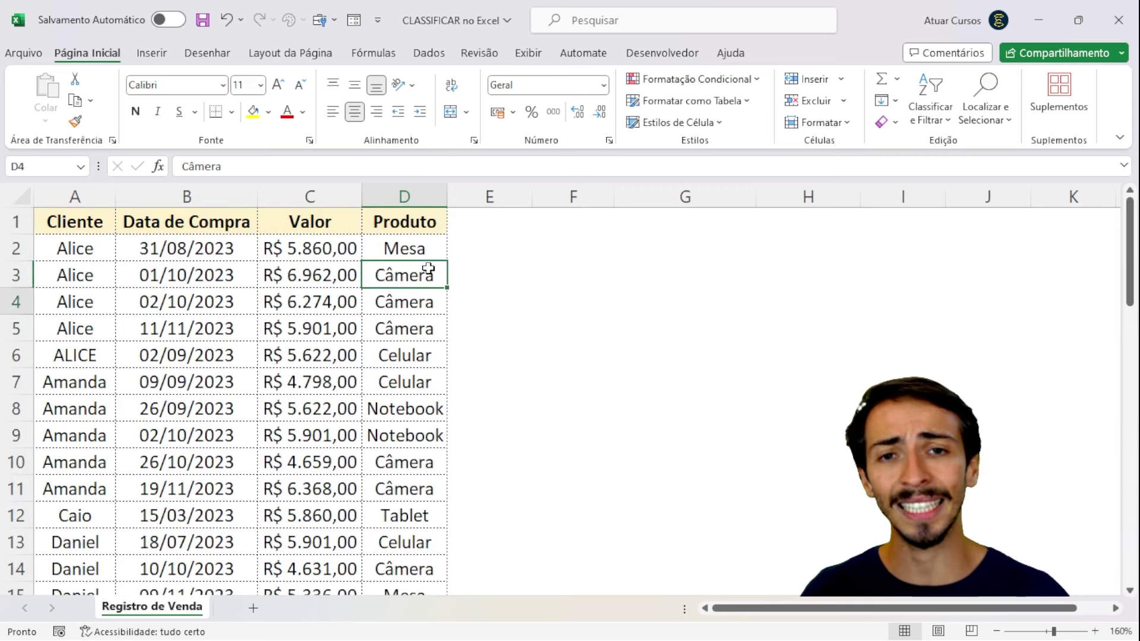
key(Down)
key(Down)
key(Down)
key(Down)
key(Up)
key(Up)
key(Up)
key(ctrl+Up)
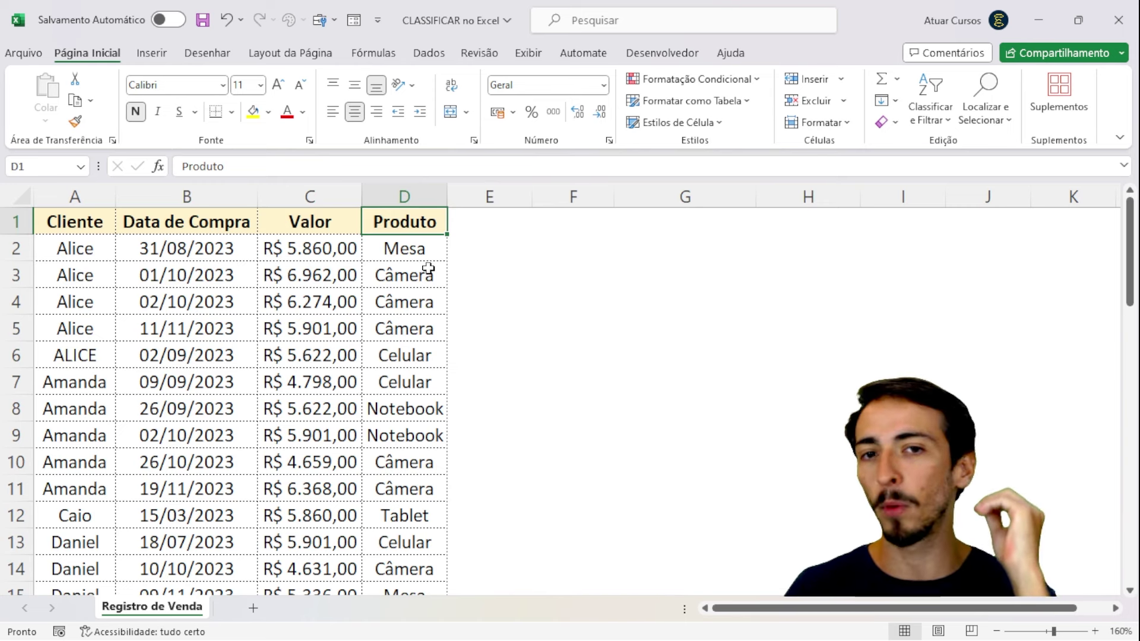
drag(416, 282, 413, 490)
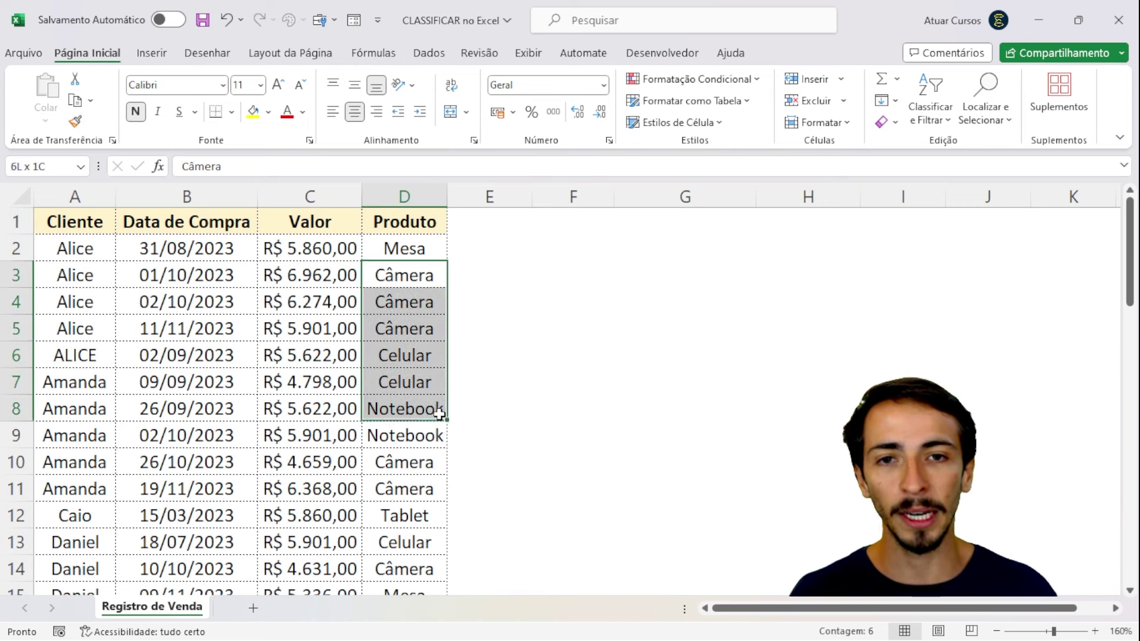
scroll(413, 469, down, 2)
scroll(407, 466, up, 2)
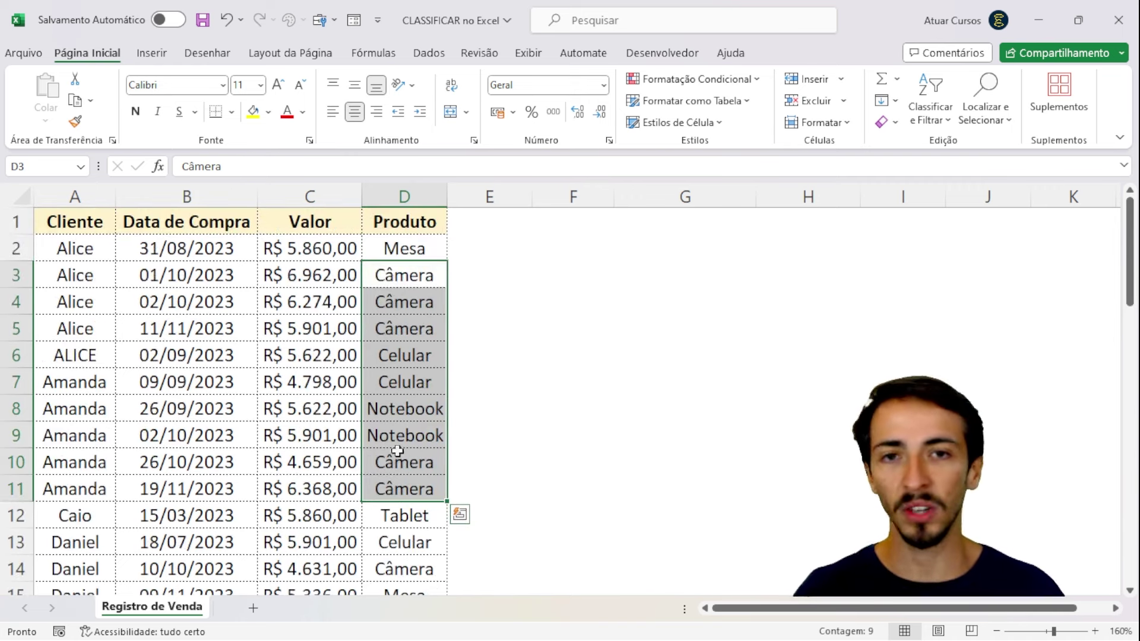
click(422, 374)
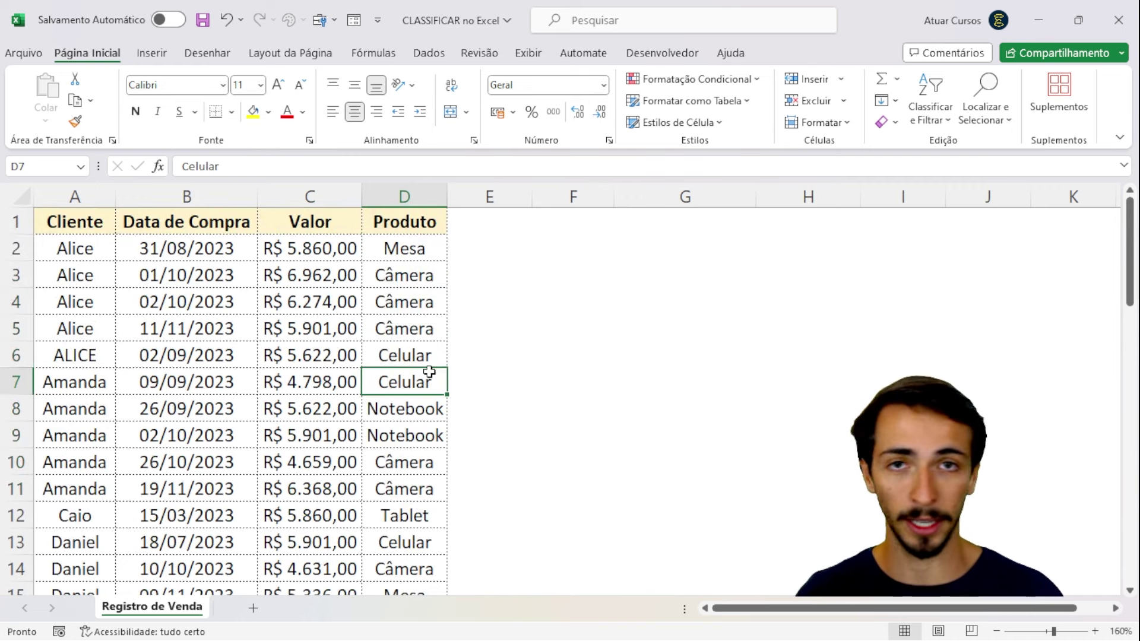
Step: Select the product names D2:D50 with Ctrl+Shift+Down and copy them
click(411, 249)
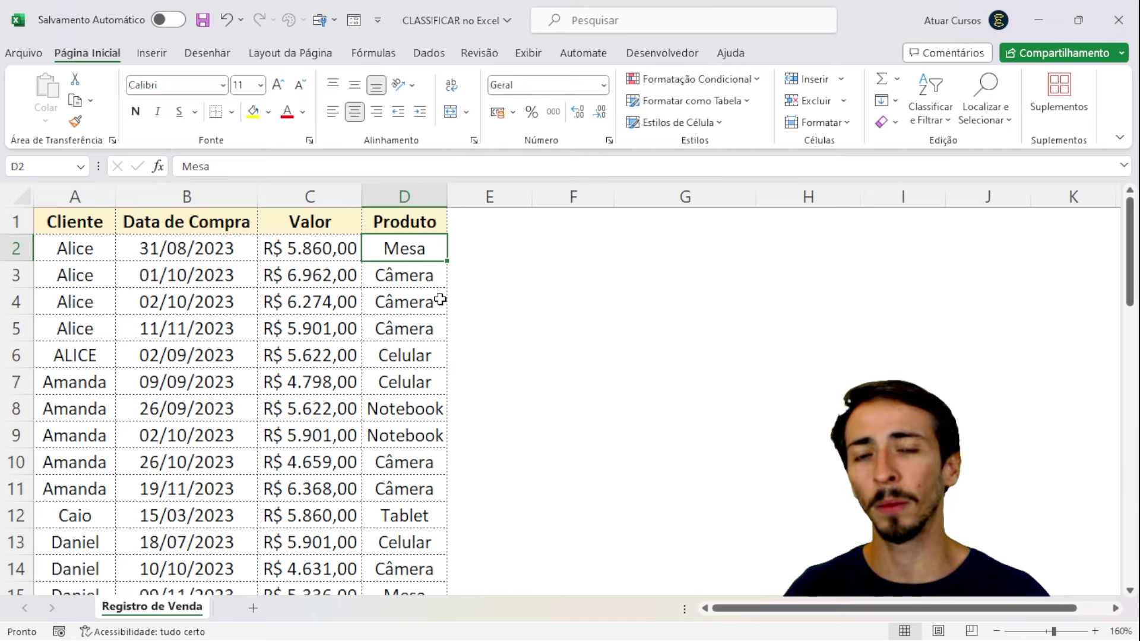
key(ctrl+shift+Down)
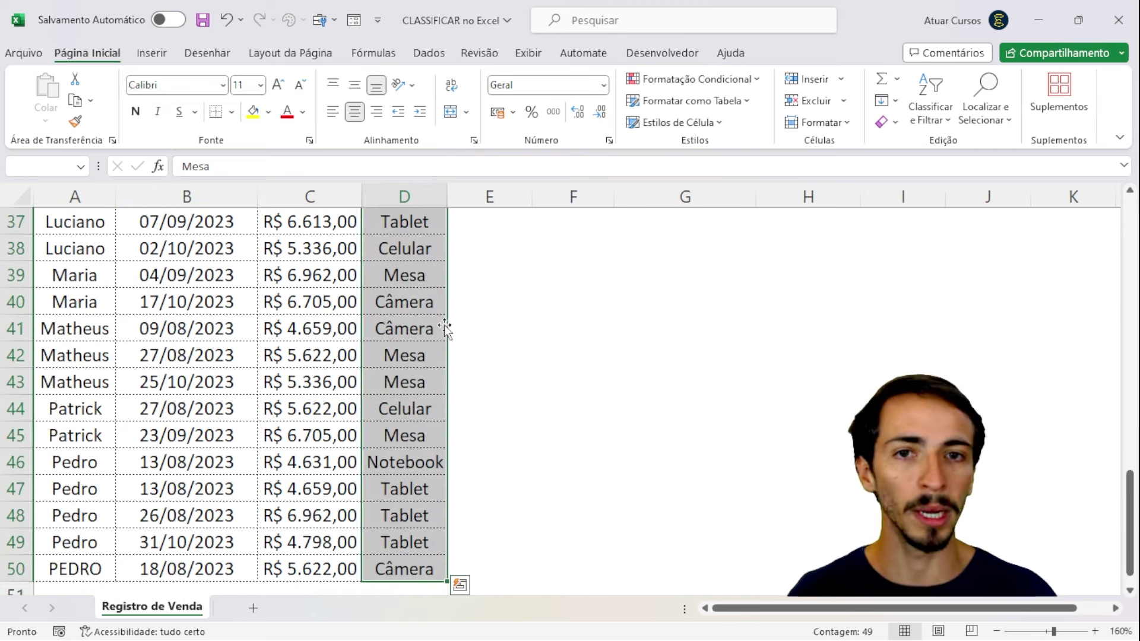
scroll(442, 327, up, 2)
scroll(442, 326, up, 4)
scroll(443, 327, up, 4)
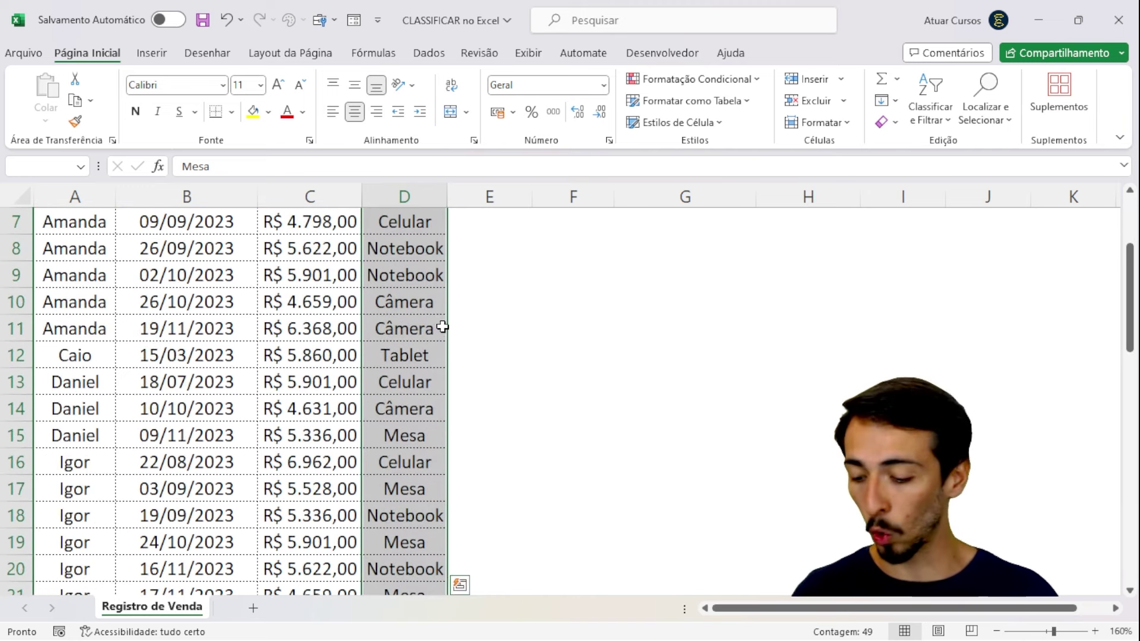
key(ctrl+c)
Step: Paste the 49 product names into column F starting at F2 and clear the copy border
scroll(436, 320, up, 2)
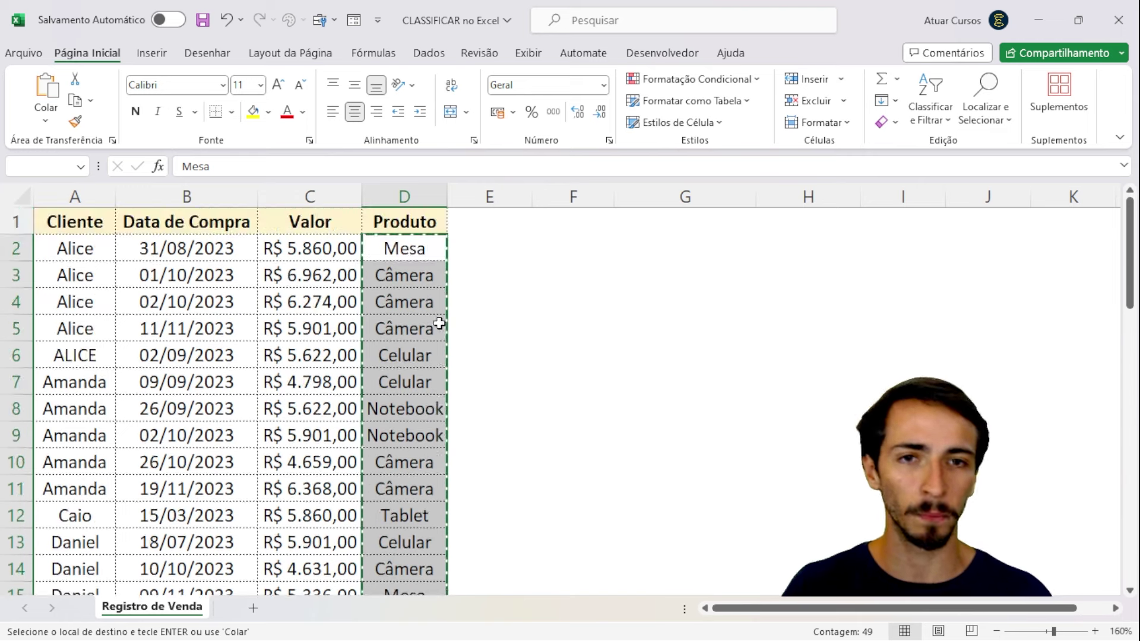
click(581, 255)
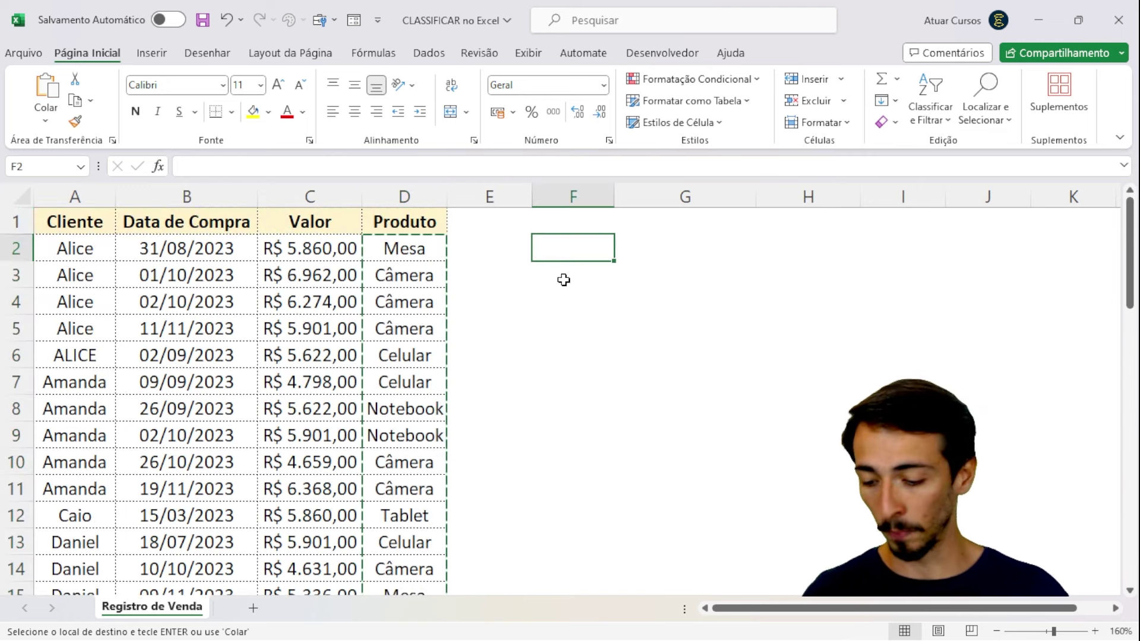
key(ctrl+v)
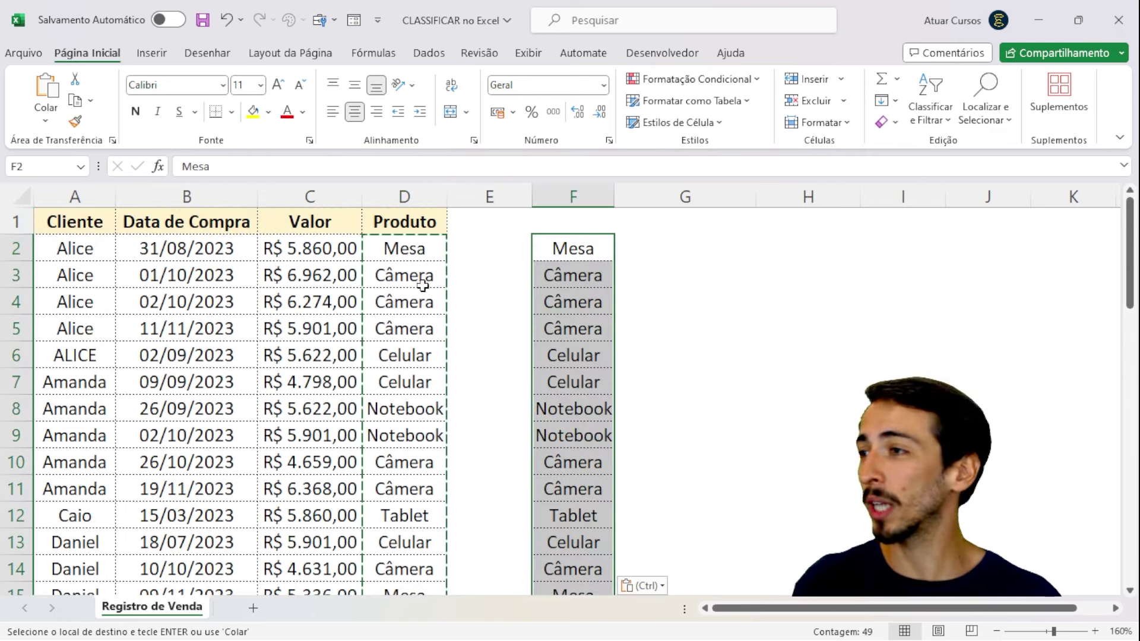
key(Escape)
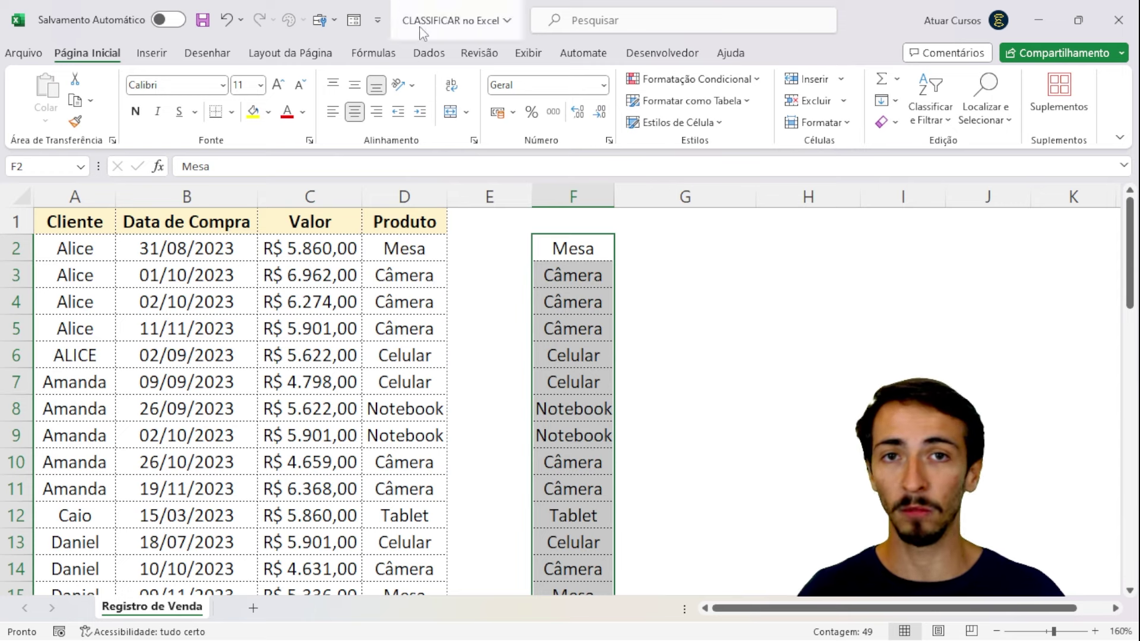
click(429, 53)
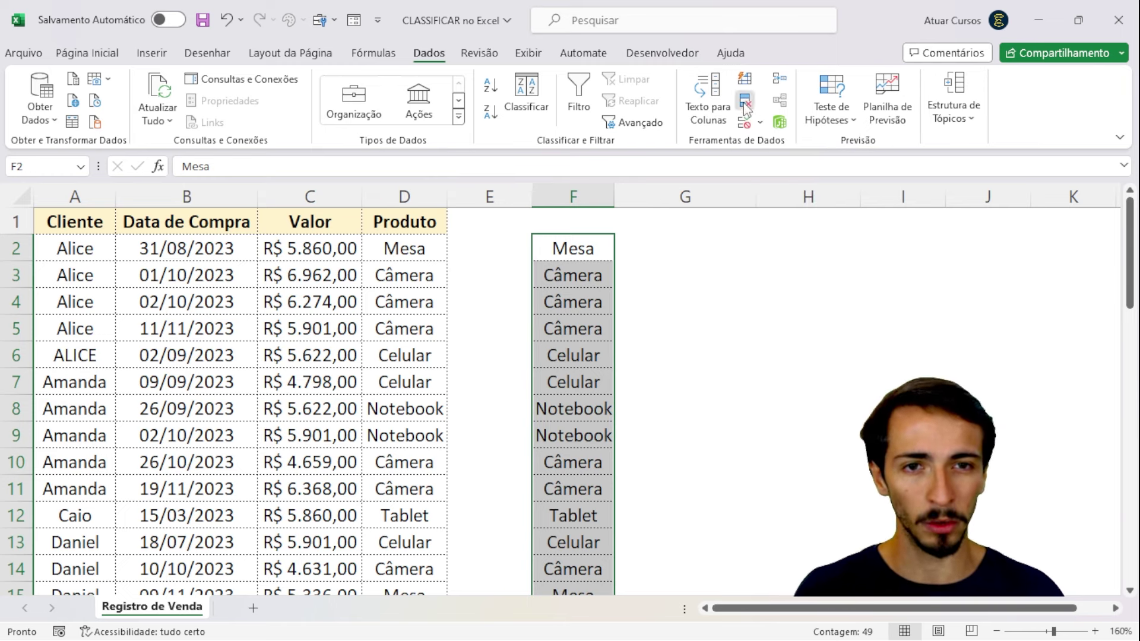
Step: Run Remover Duplicadas on column F, leaving Mesa, Câmera, Celular, Notebook and Tablet in F2:F6
click(743, 103)
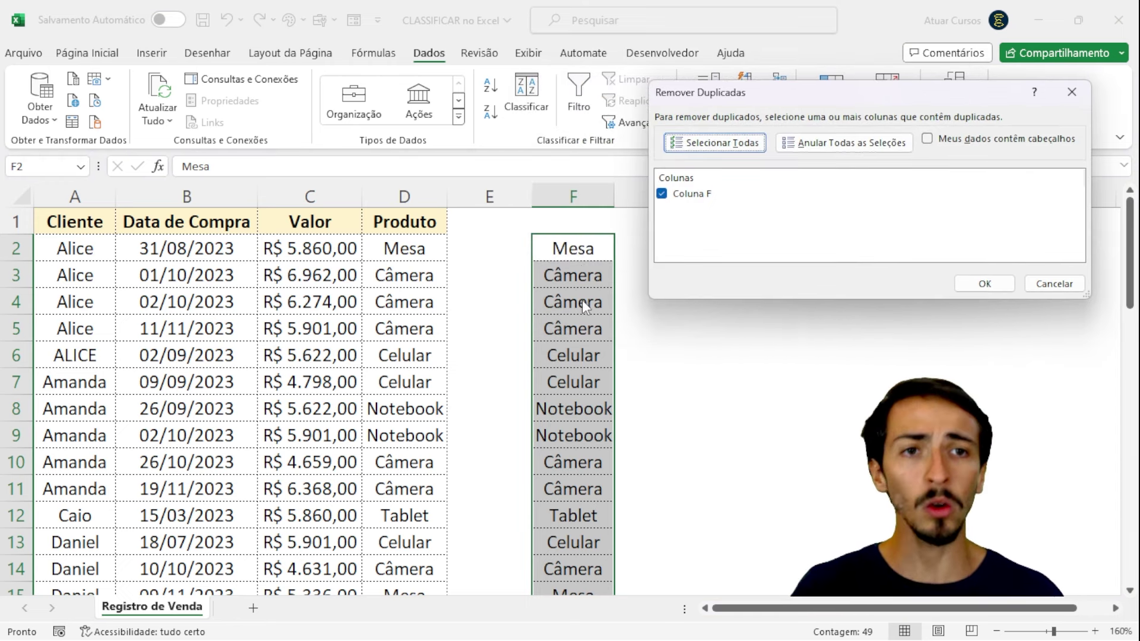
click(985, 284)
drag(565, 314, 437, 204)
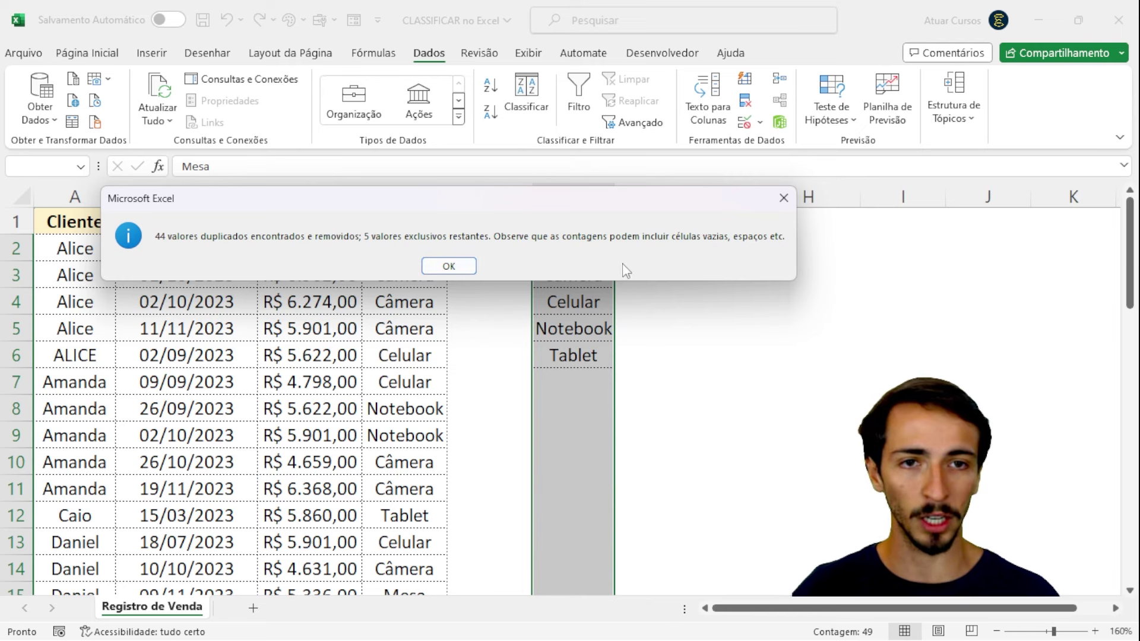
click(441, 269)
click(653, 357)
mouse_move(565, 247)
mouse_down()
mouse_move(556, 309)
mouse_move(576, 364)
mouse_up()
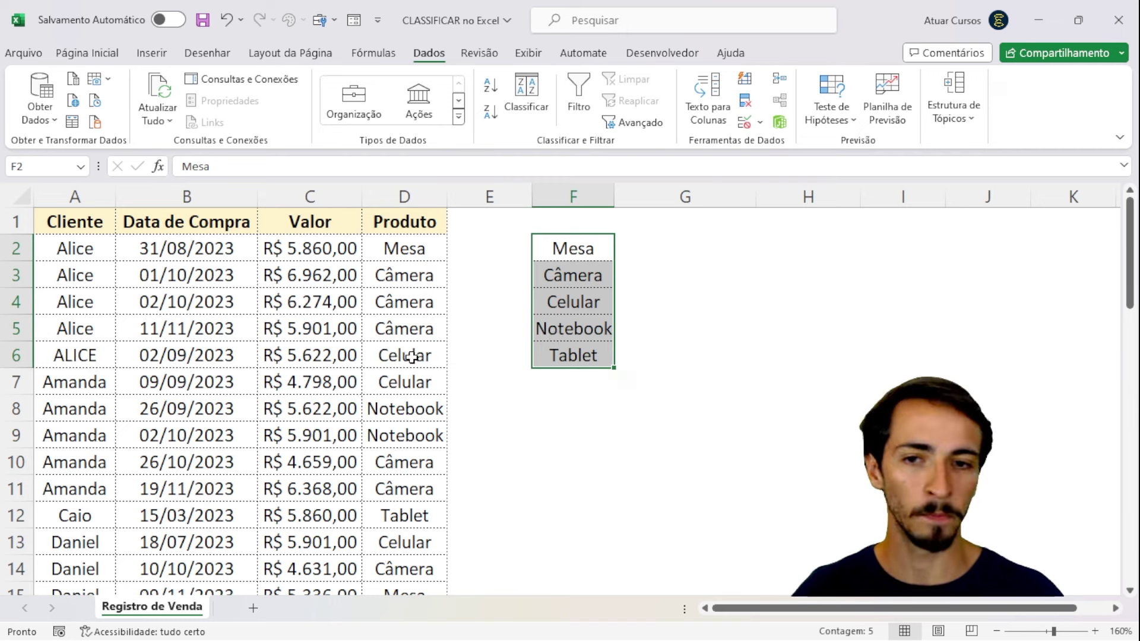
scroll(414, 361, down, 1)
scroll(414, 361, up, 1)
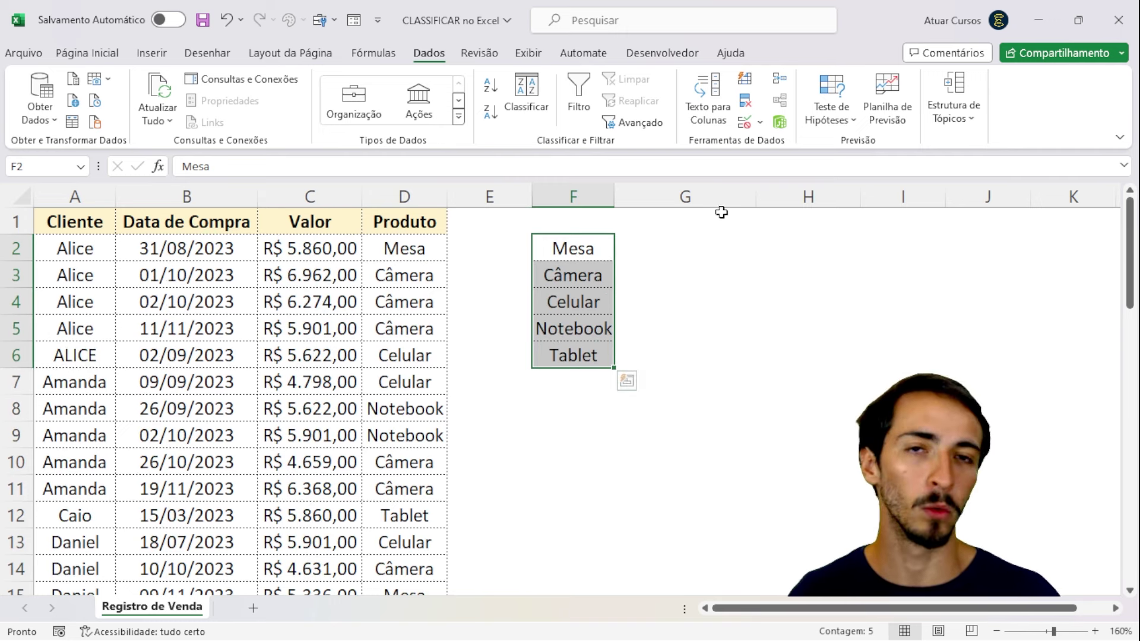
click(727, 275)
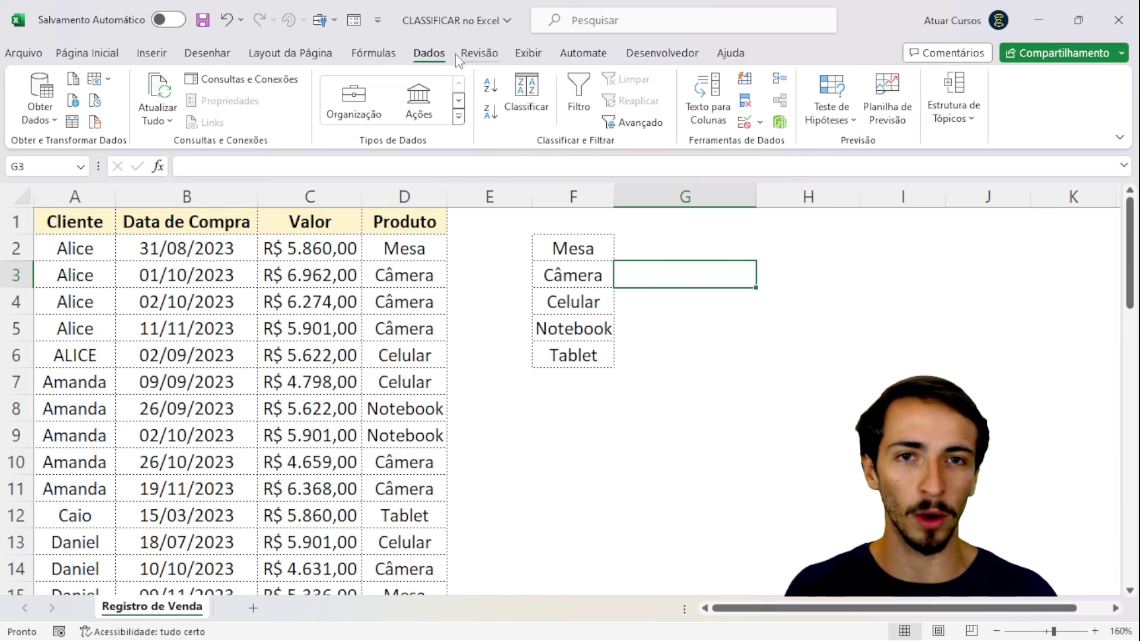
click(542, 99)
drag(727, 96, 747, 61)
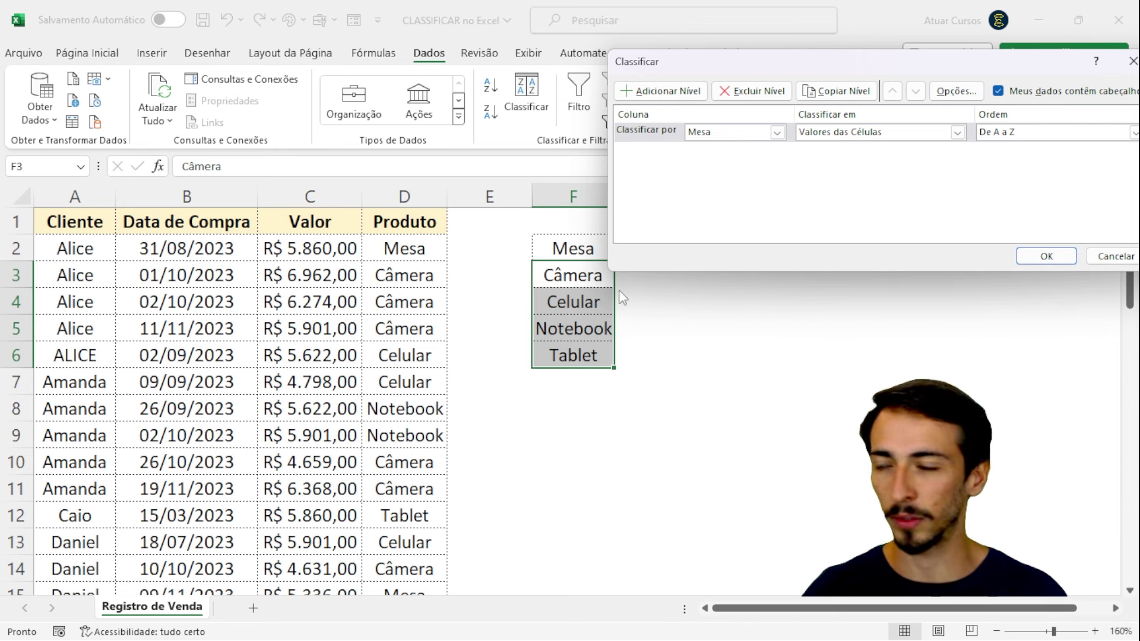
click(776, 133)
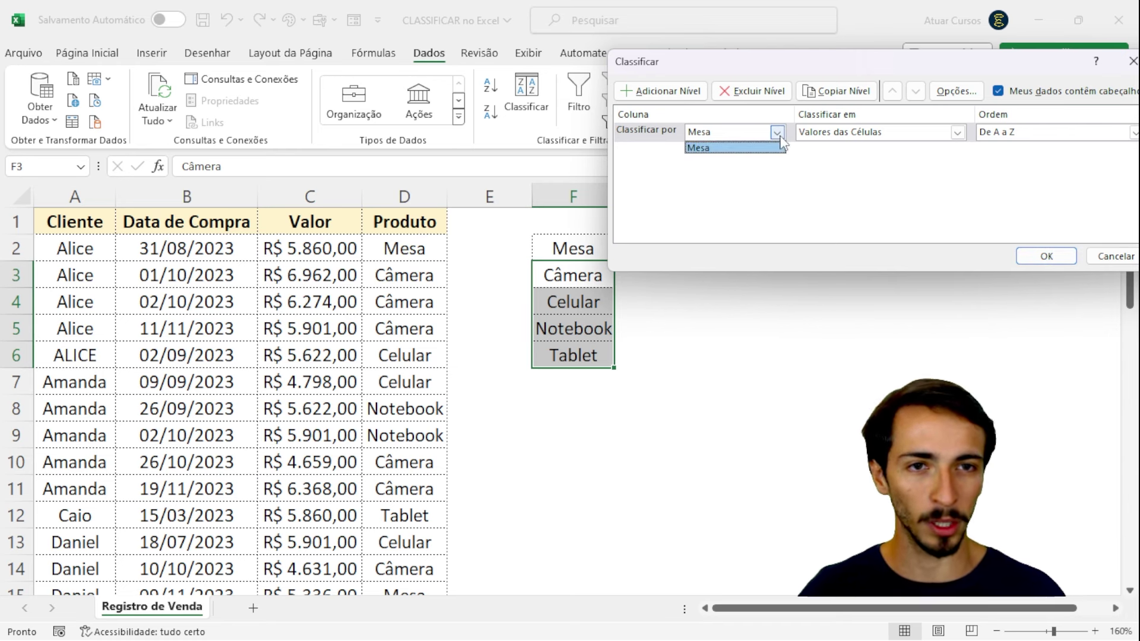
click(1124, 260)
click(1125, 260)
click(327, 351)
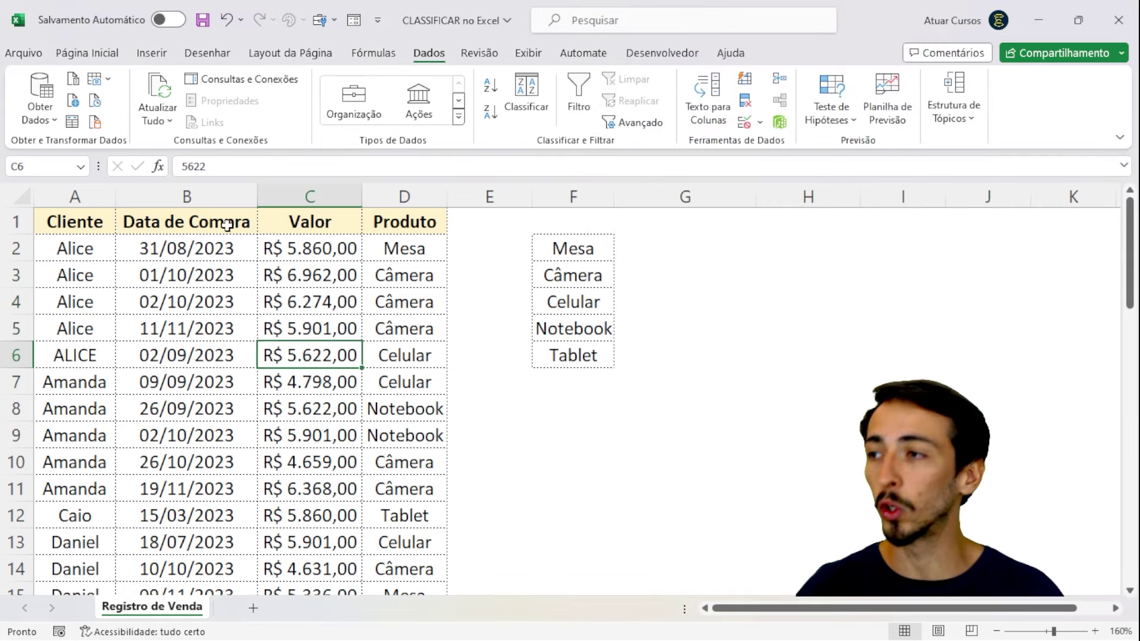
click(321, 306)
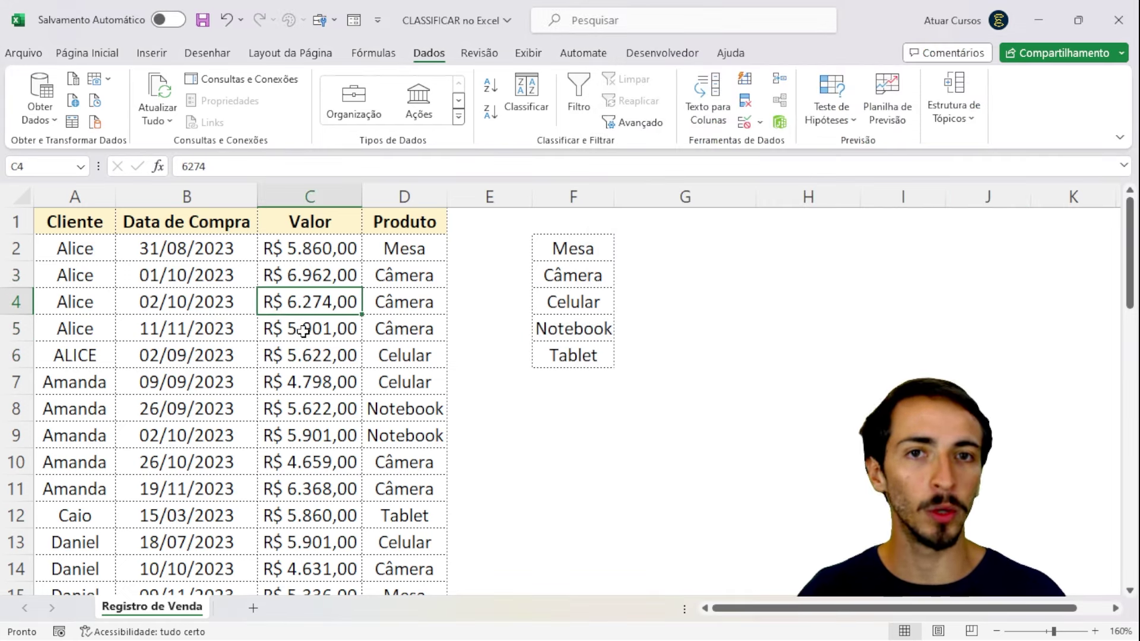
Step: Set a Classificar level on Produto by cell values and bring up its Ordem choices
click(336, 340)
click(526, 95)
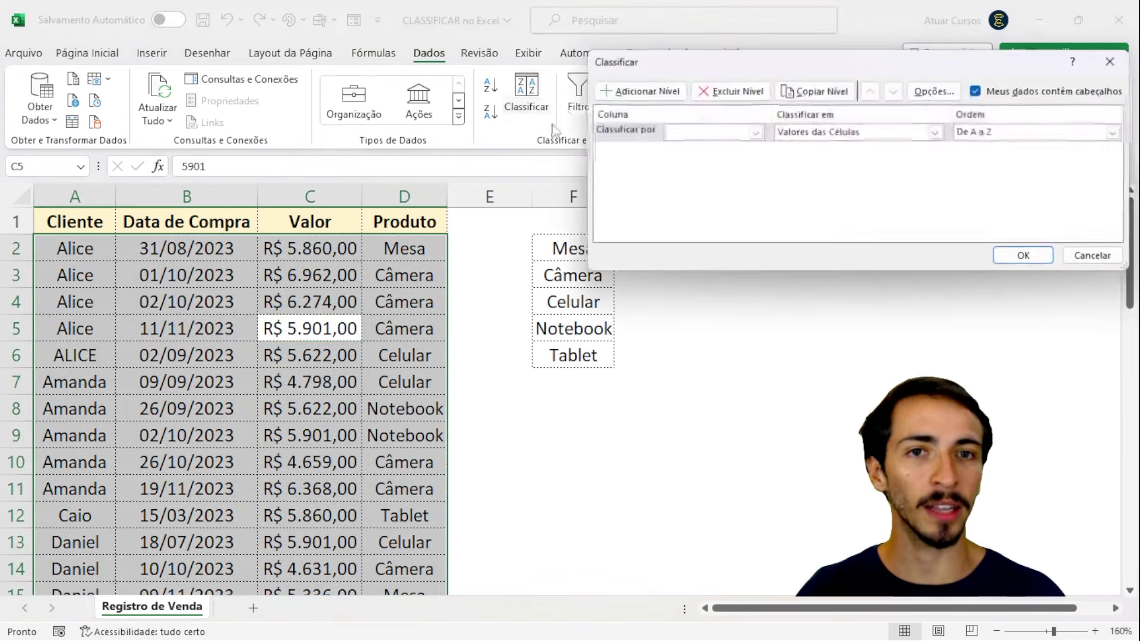
drag(821, 55, 735, 17)
click(670, 94)
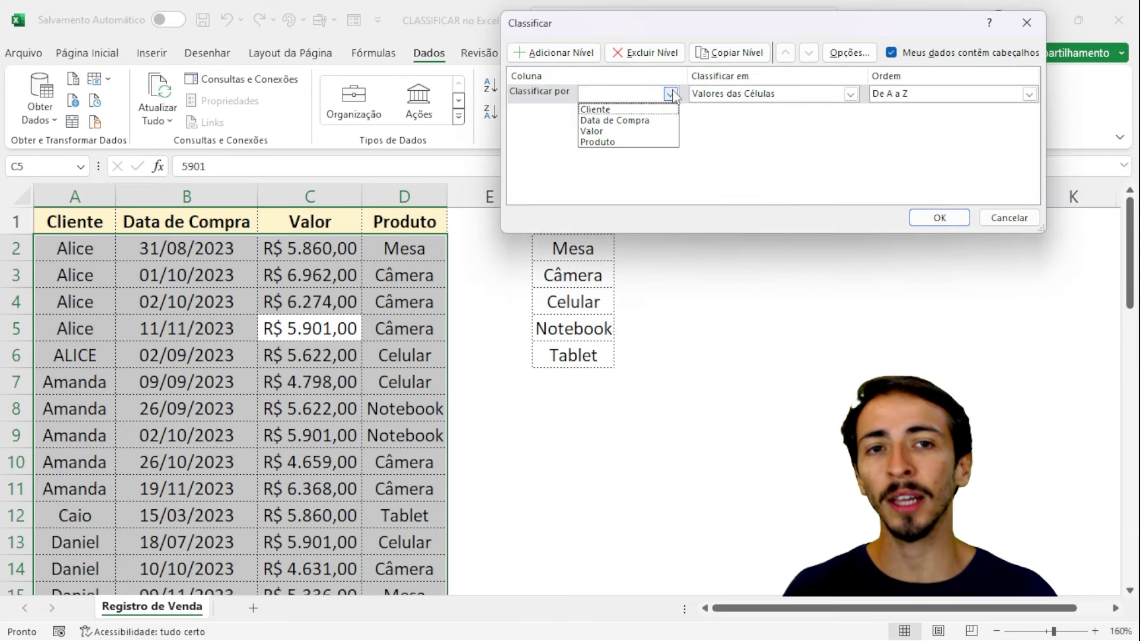
click(645, 143)
click(761, 93)
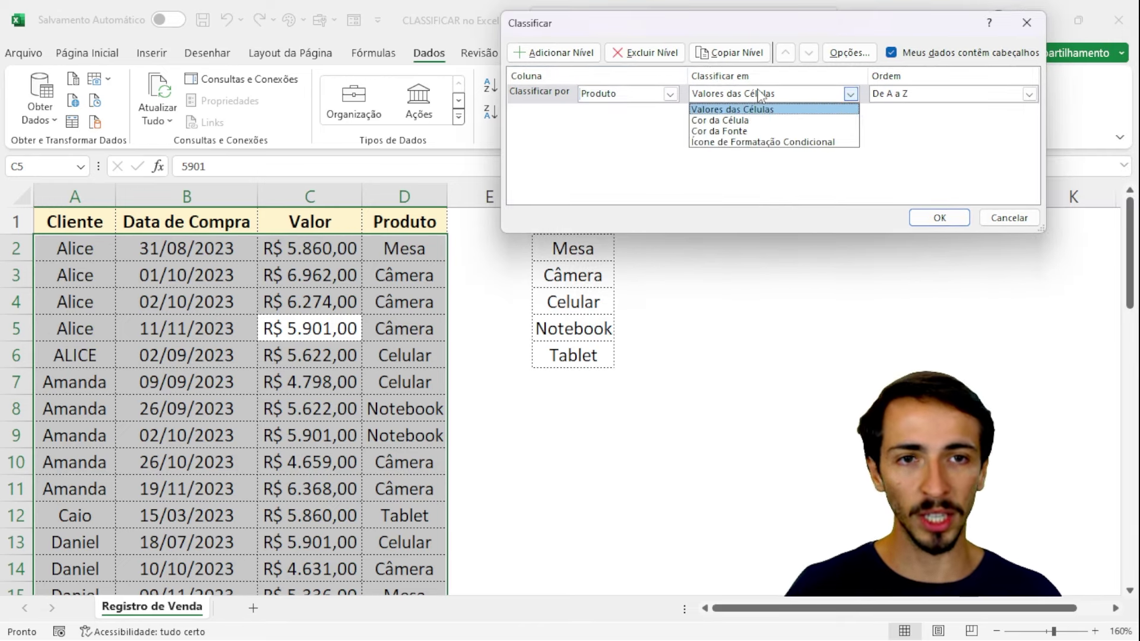
click(775, 111)
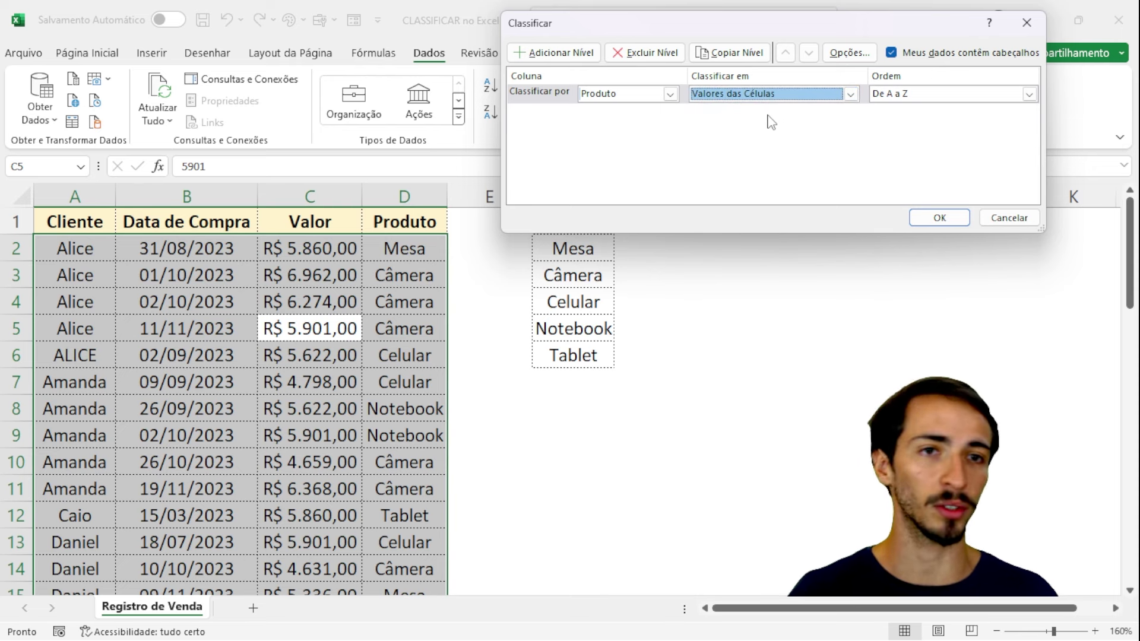
click(916, 98)
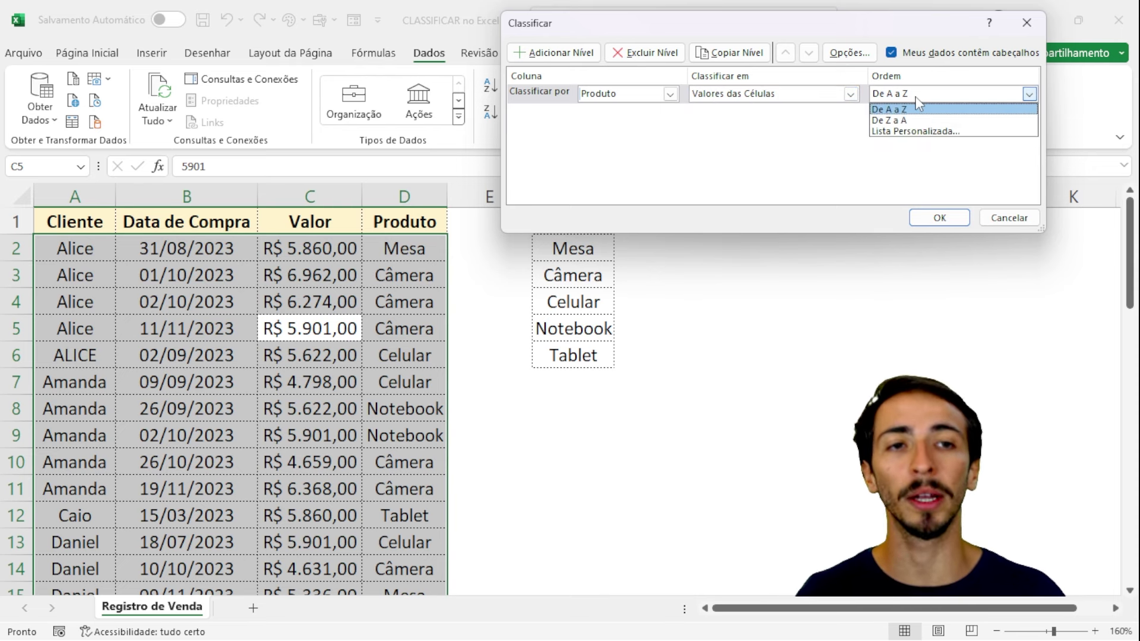
Step: Choose Lista Personalizada, preview the built-in lists, and start a NOVA LISTA
click(928, 131)
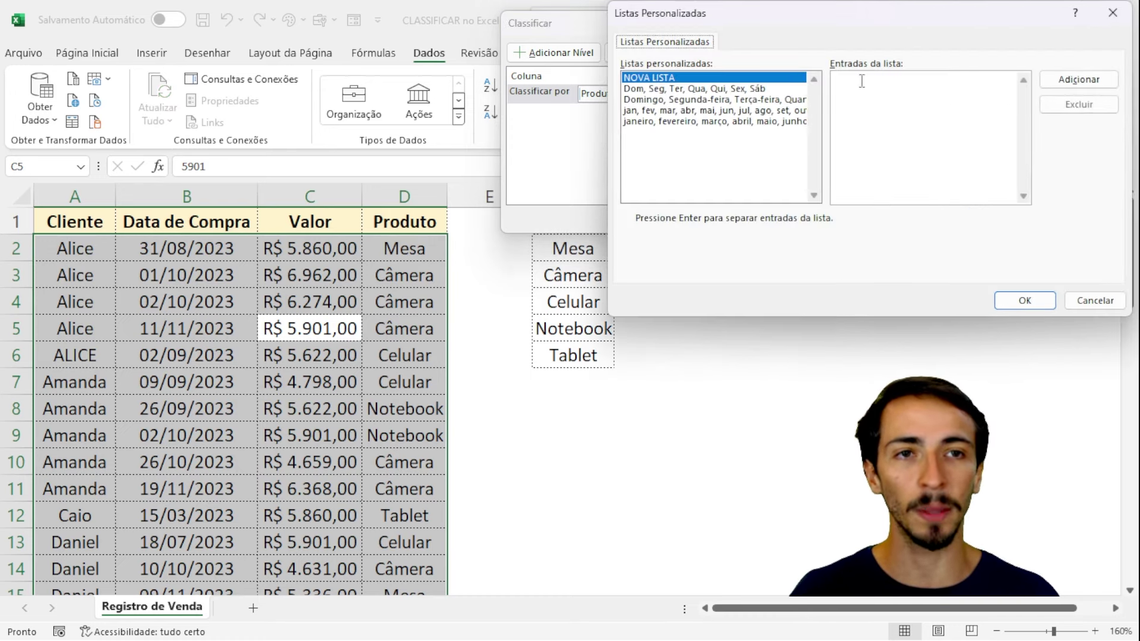
mouse_move(836, 8)
mouse_down()
mouse_move(834, 18)
mouse_move(845, 11)
mouse_up()
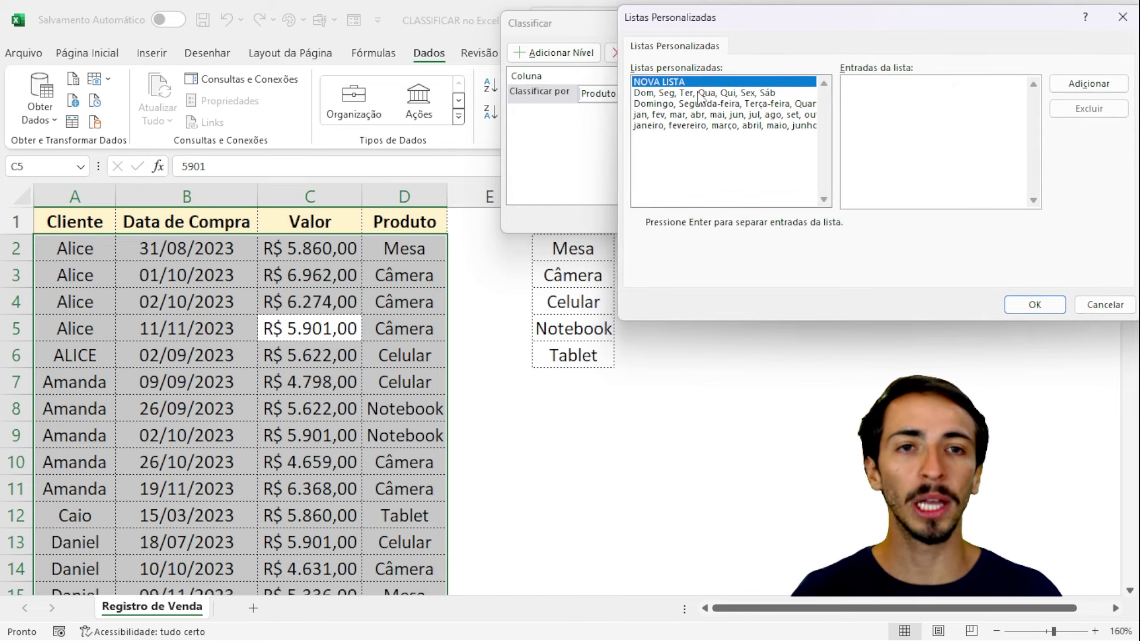
key(Down)
key(Down)
key(Down)
key(Down)
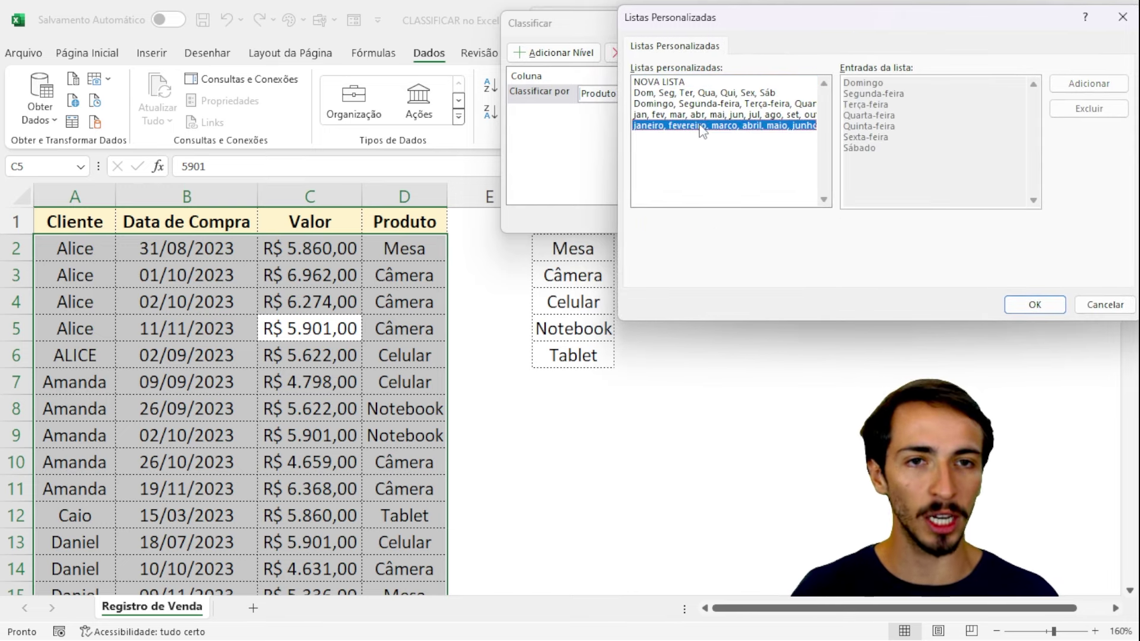
click(698, 93)
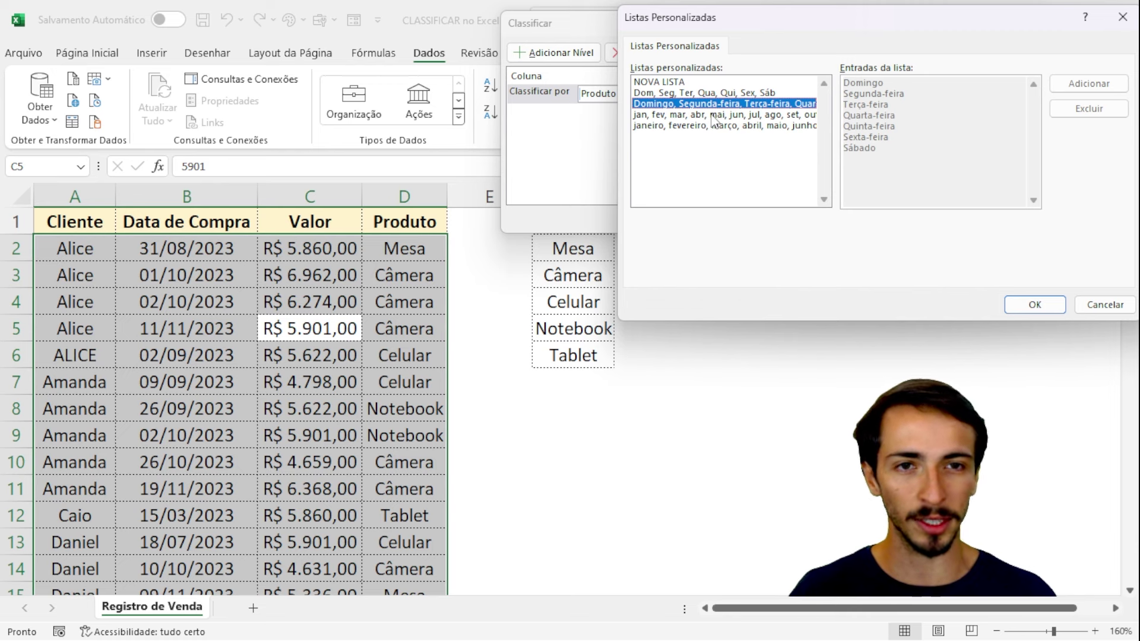
click(712, 114)
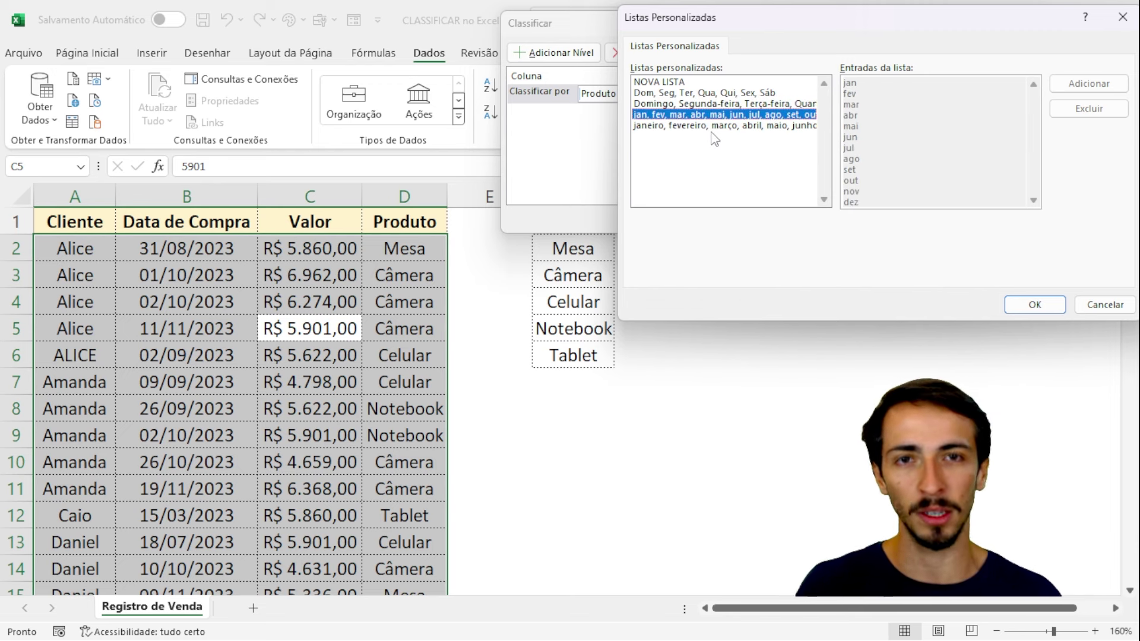
click(679, 83)
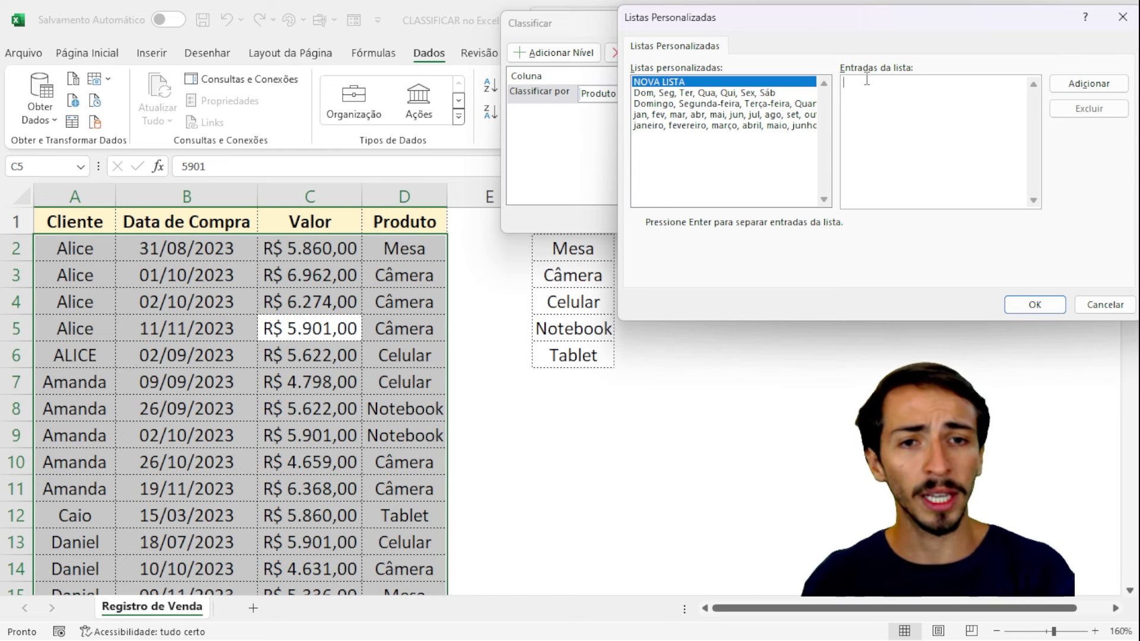
Step: Enter Tablet, Notebook, Celular, Câmera, Mesa, add the list and use it as the sort order
text(Tablet)
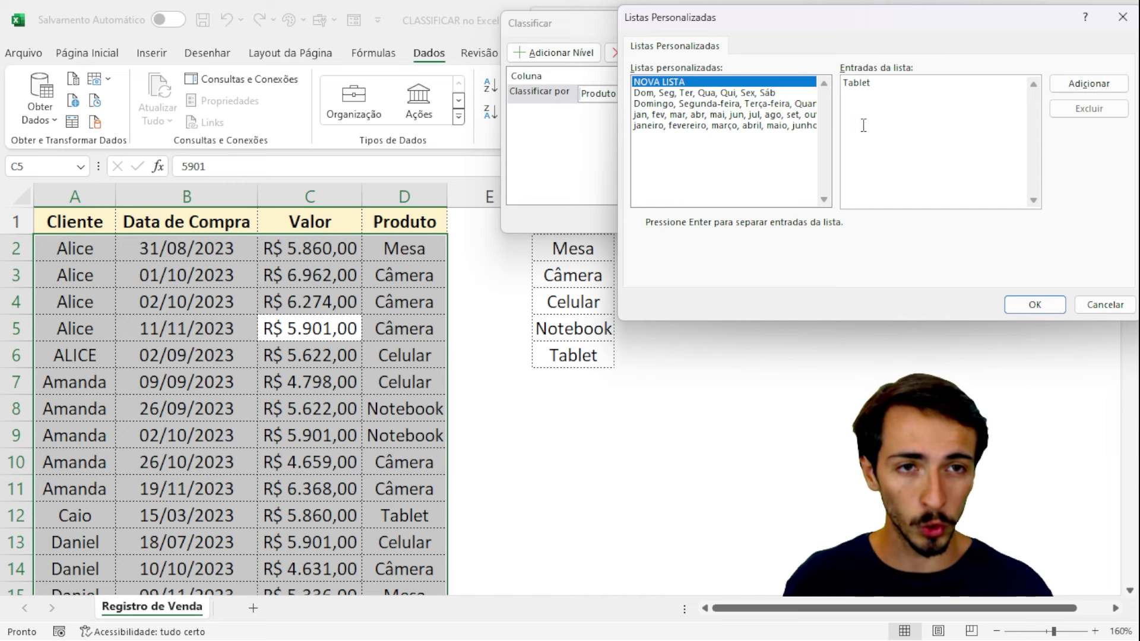
key(Return)
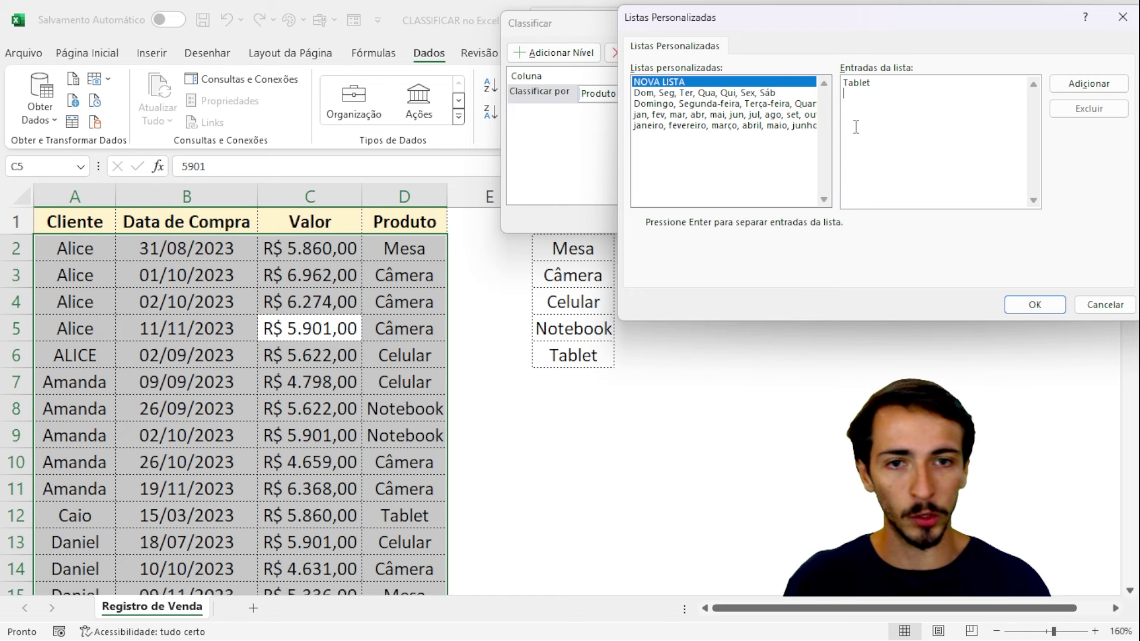
text(Notebook)
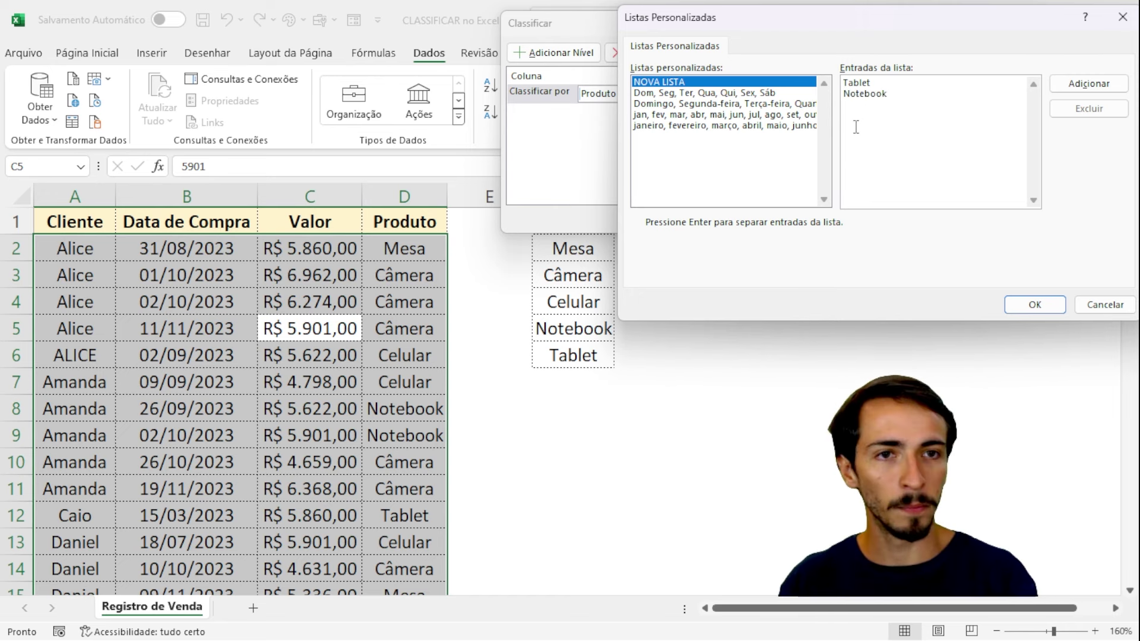
key(Return)
text(C)
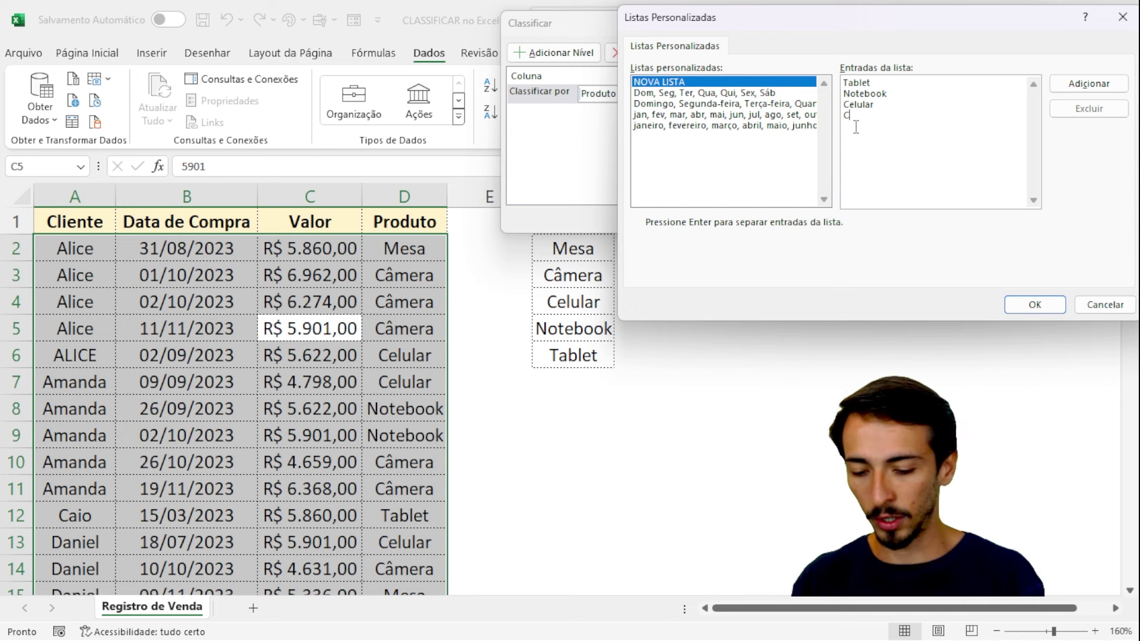
text(elular Câmera )
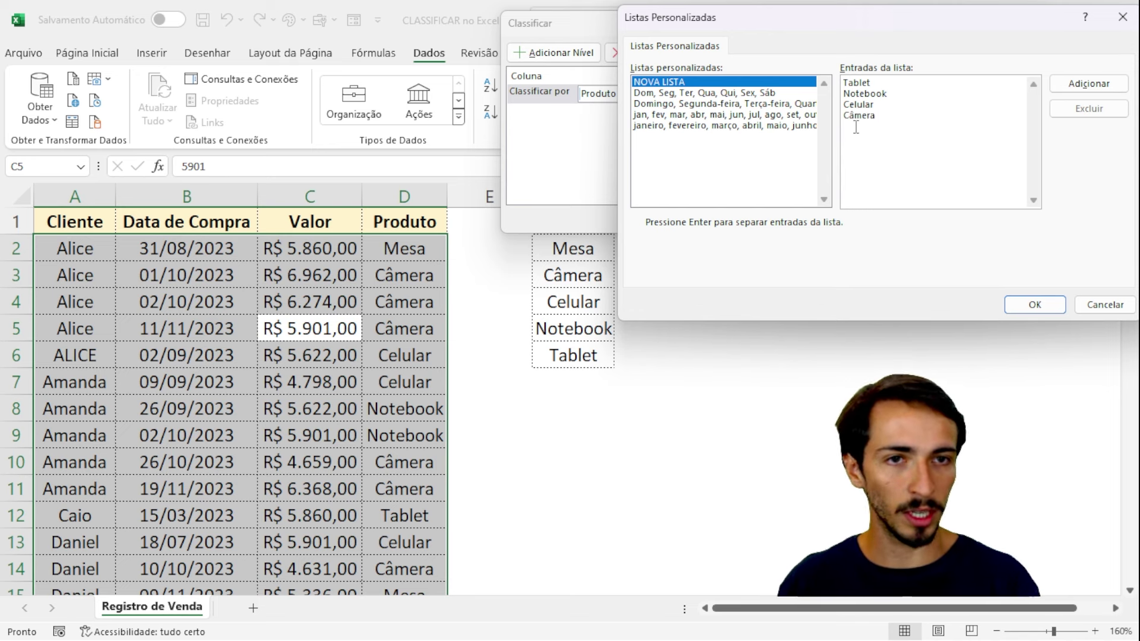
text(Mesa)
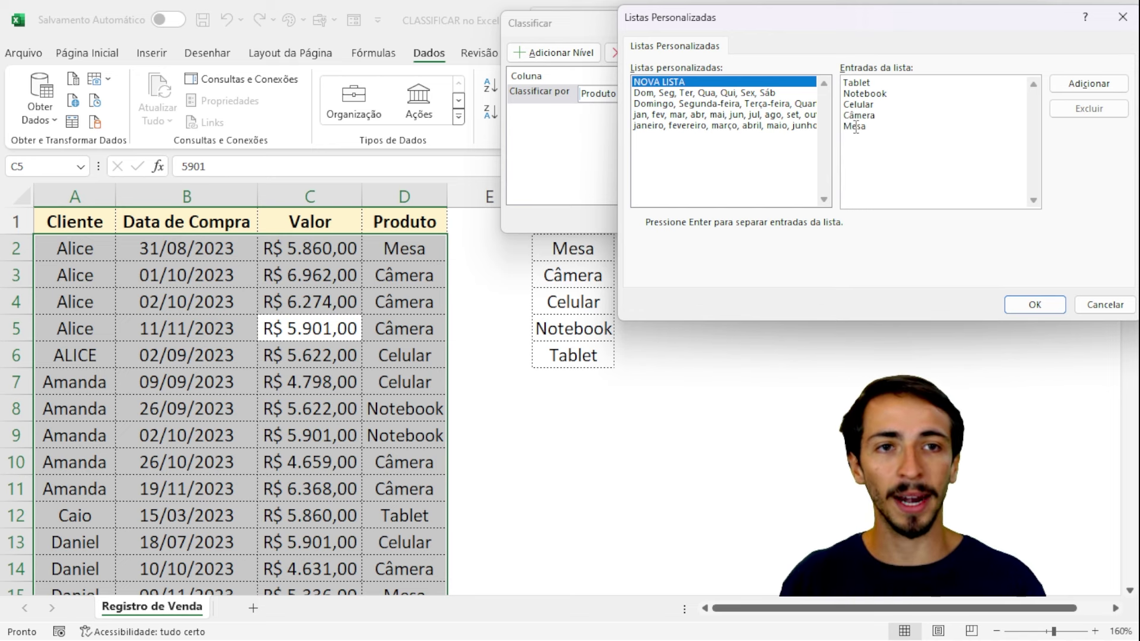
drag(875, 124, 840, 85)
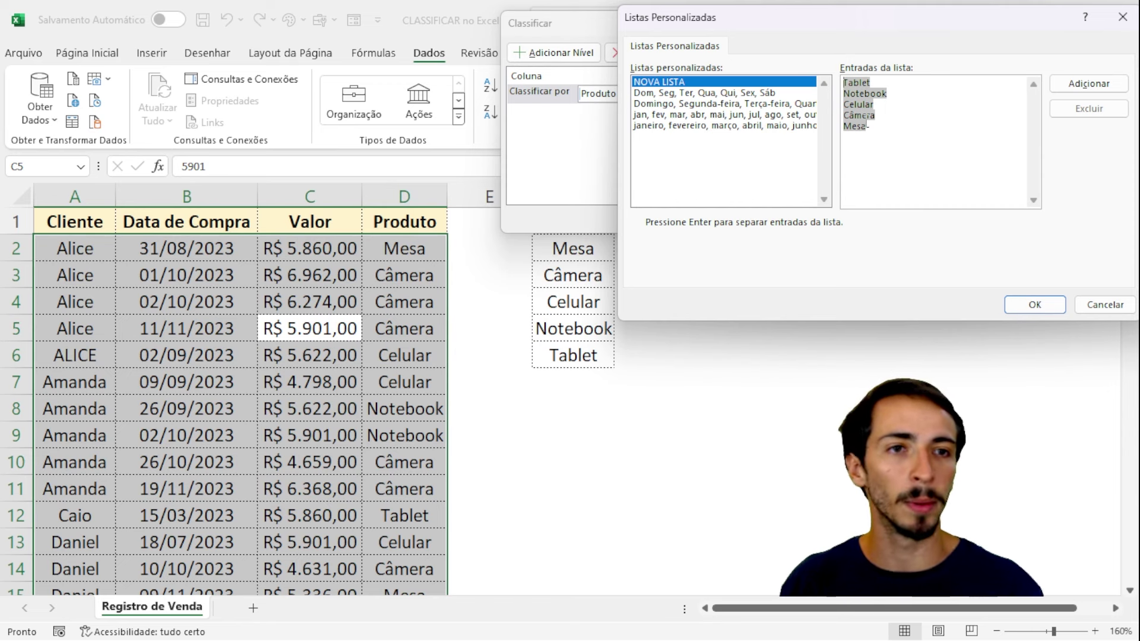
click(887, 136)
drag(887, 136, 858, 82)
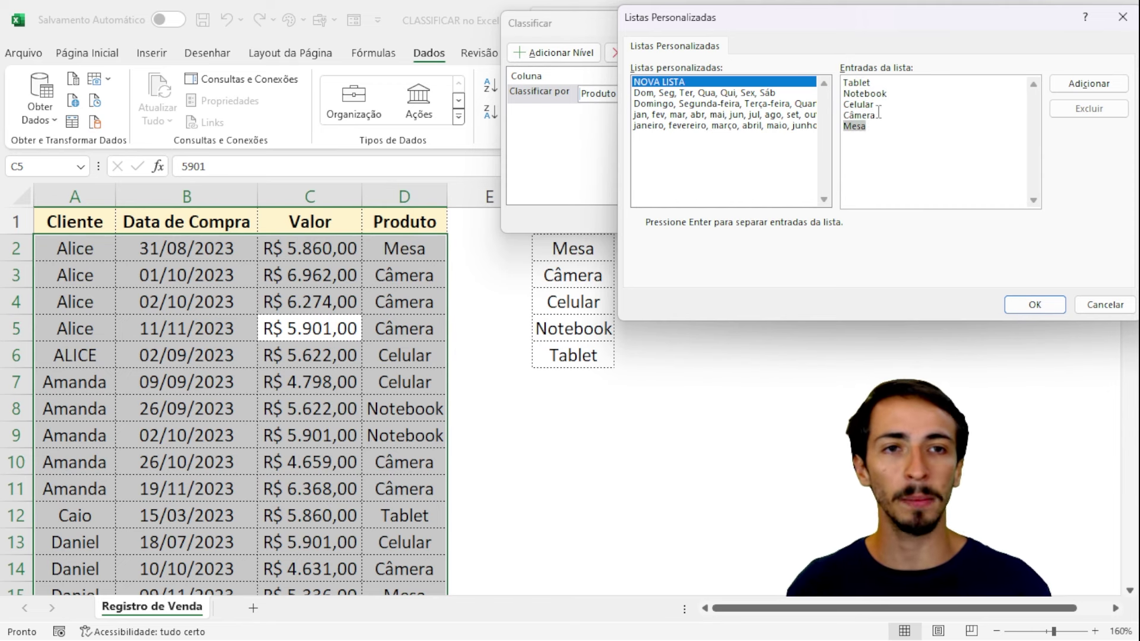
click(900, 141)
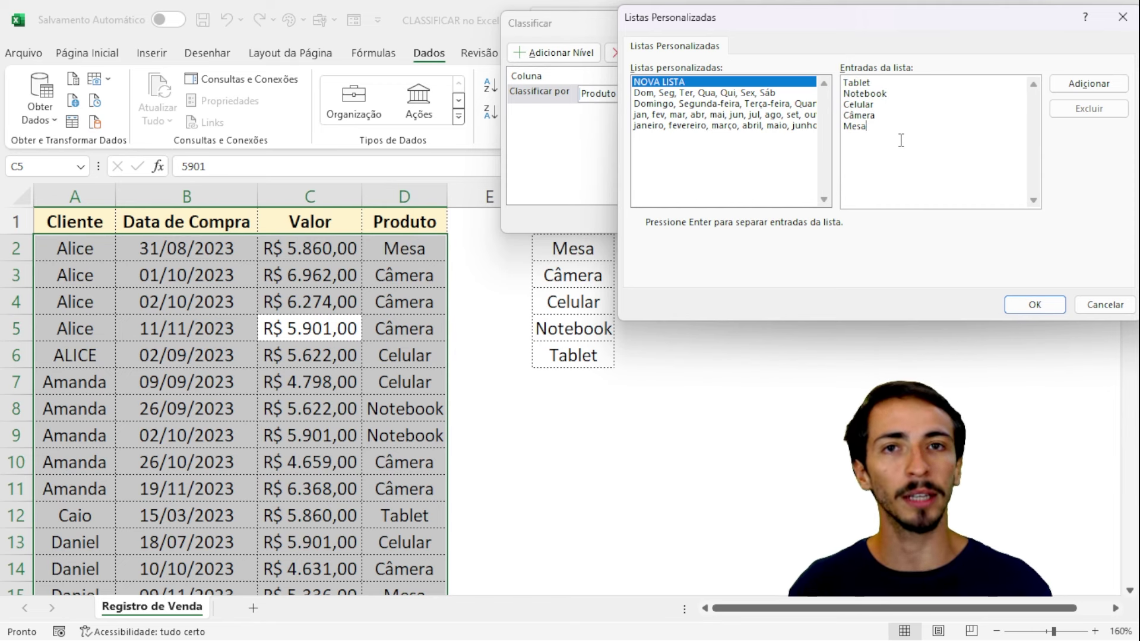
click(1075, 89)
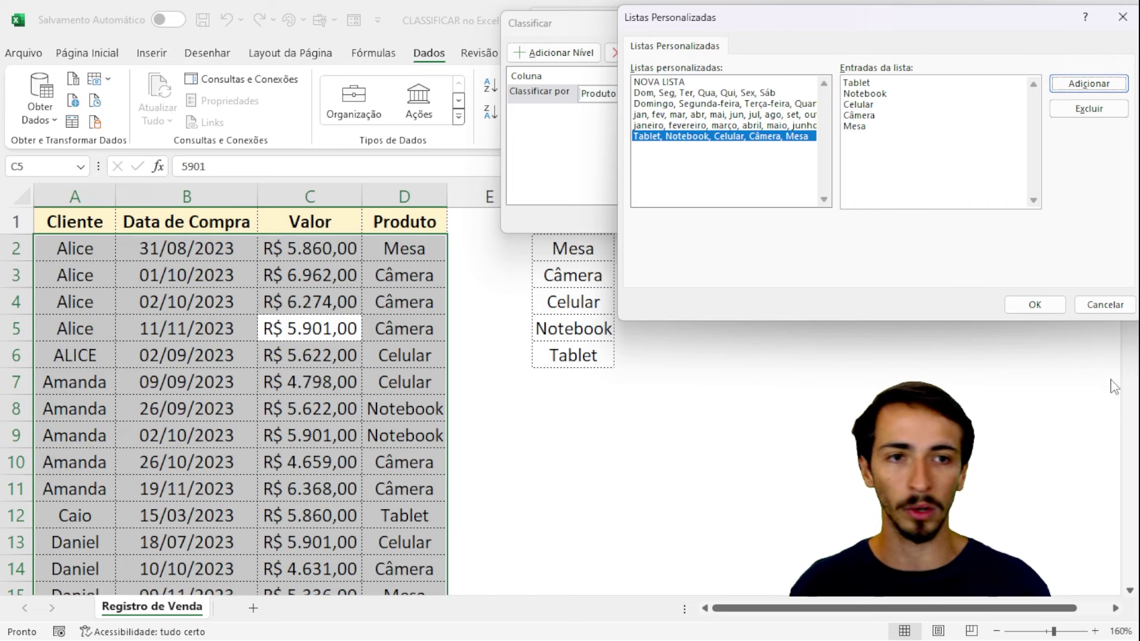
click(1026, 307)
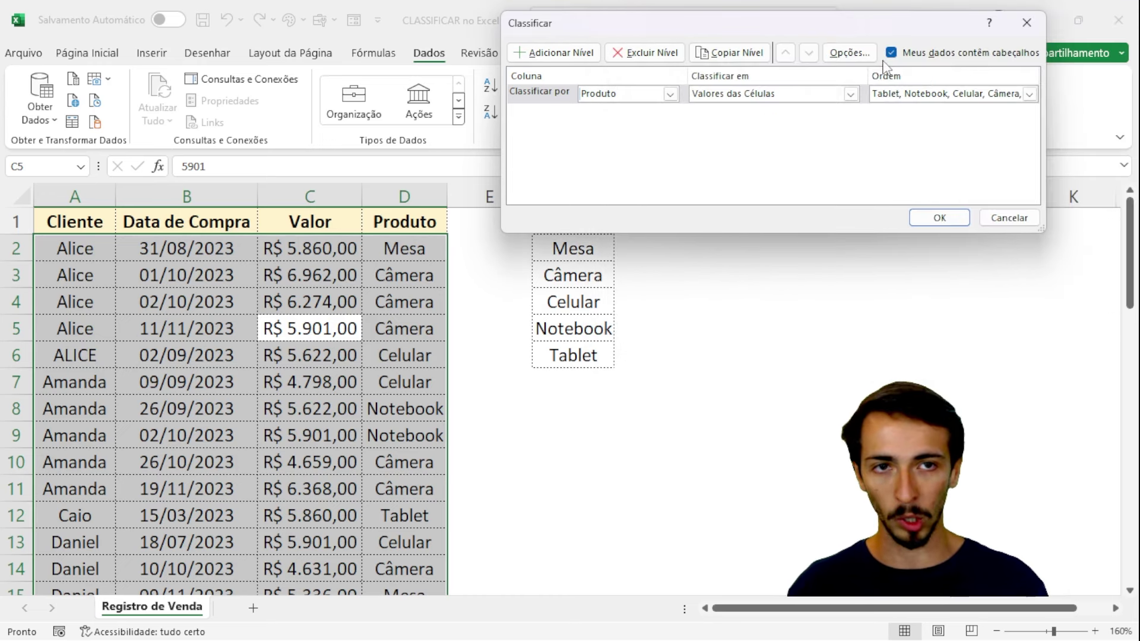
Step: Apply the custom Produto sort to the sales table and go to cell D2
drag(850, 27, 805, 60)
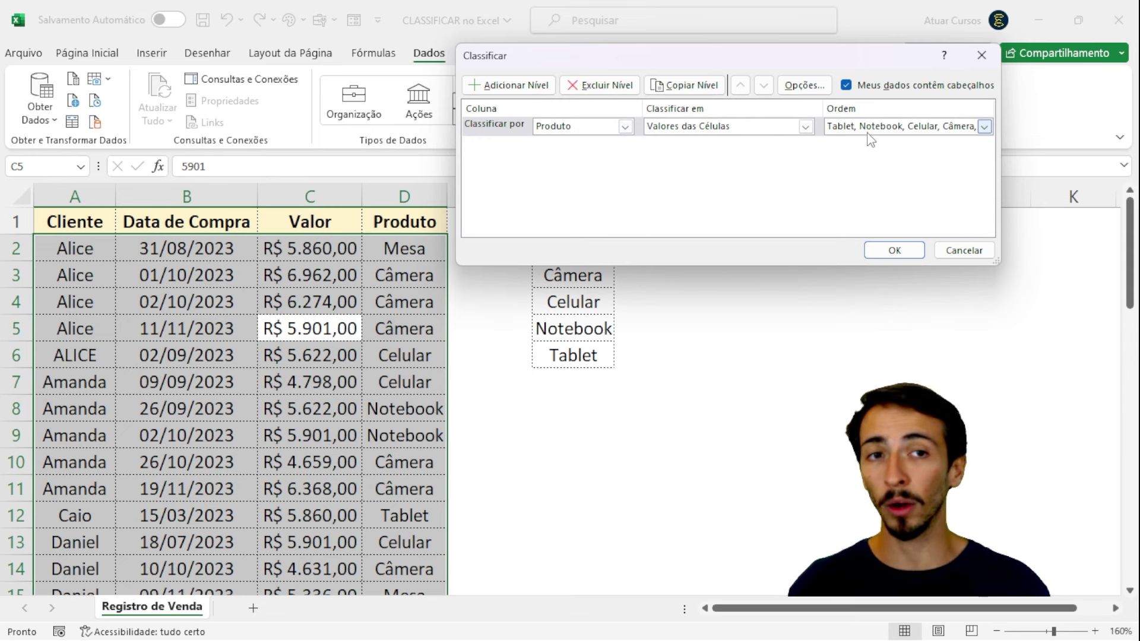
click(893, 249)
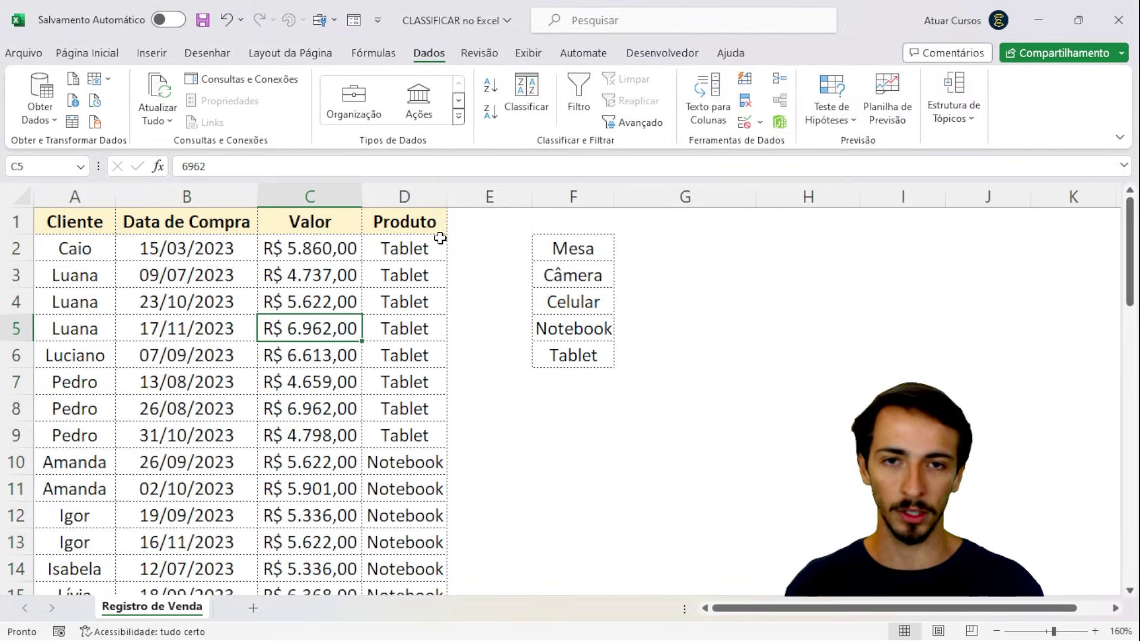
click(432, 246)
Step: Step through the Produto column to verify Tablet rows 2–9 come before the Notebook rows
key(Down)
key(Down)
key(Down)
key(Down)
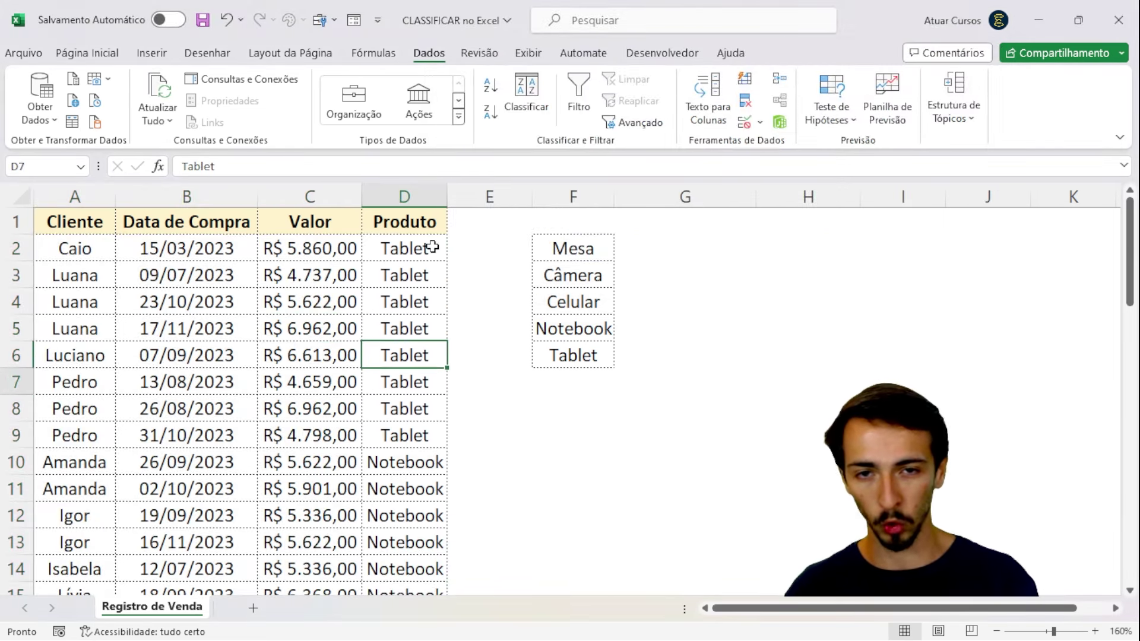
key(Down)
key(Down)
key(Down)
key(Up)
key(Up)
key(Up)
key(Down)
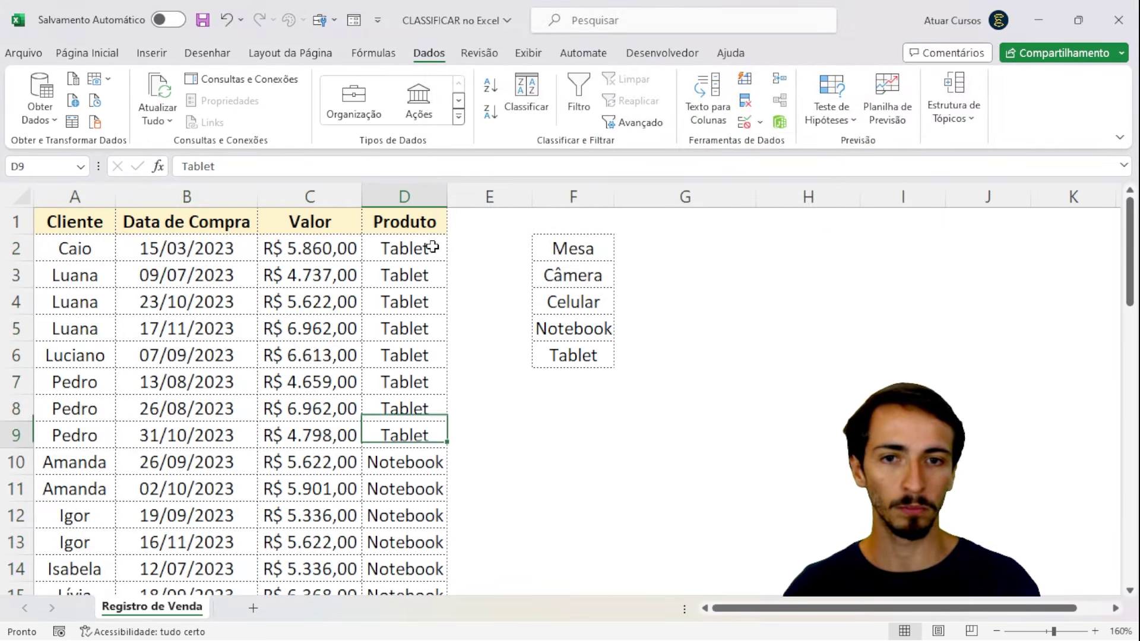
key(Down)
key(Up)
key(Up)
key(Down)
key(Down)
key(Down)
key(Down)
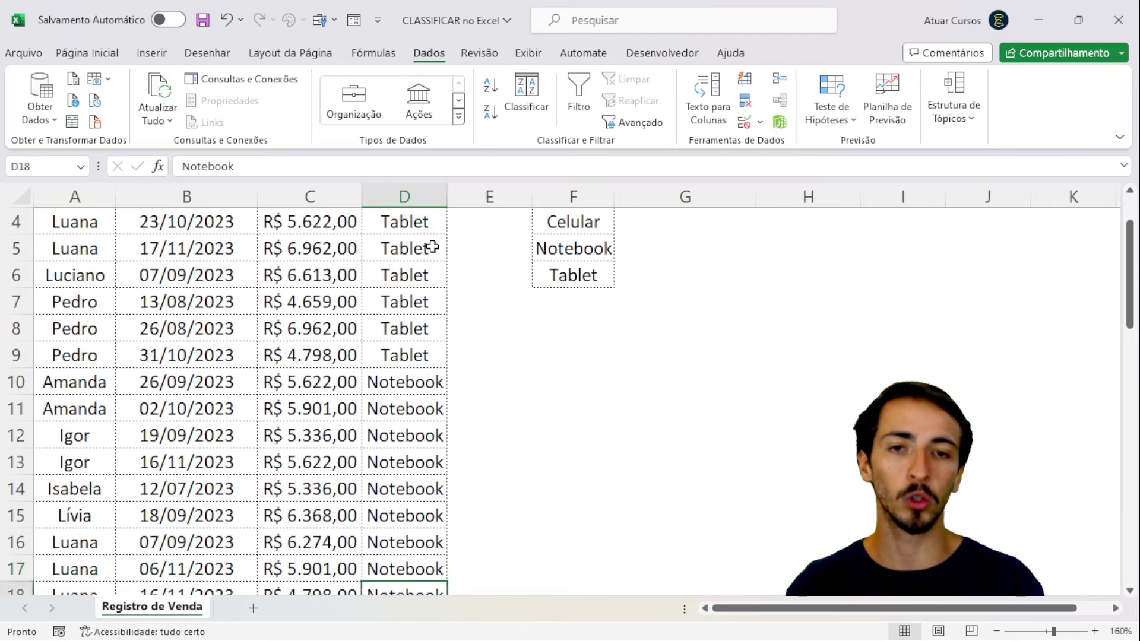
key(Down)
key(Down)
key(Down)
key(Up)
key(Up)
key(Down)
key(Down)
key(Down)
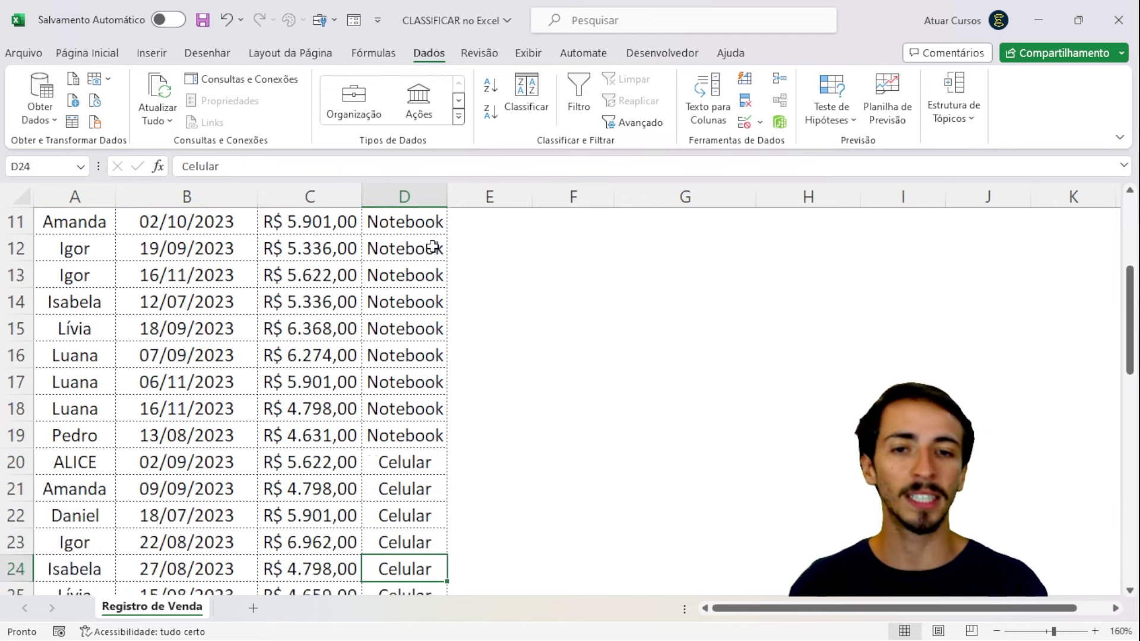
key(Down)
key(Down)
key(Down)
key(Down)
key(Down)
key(Down)
key(Down)
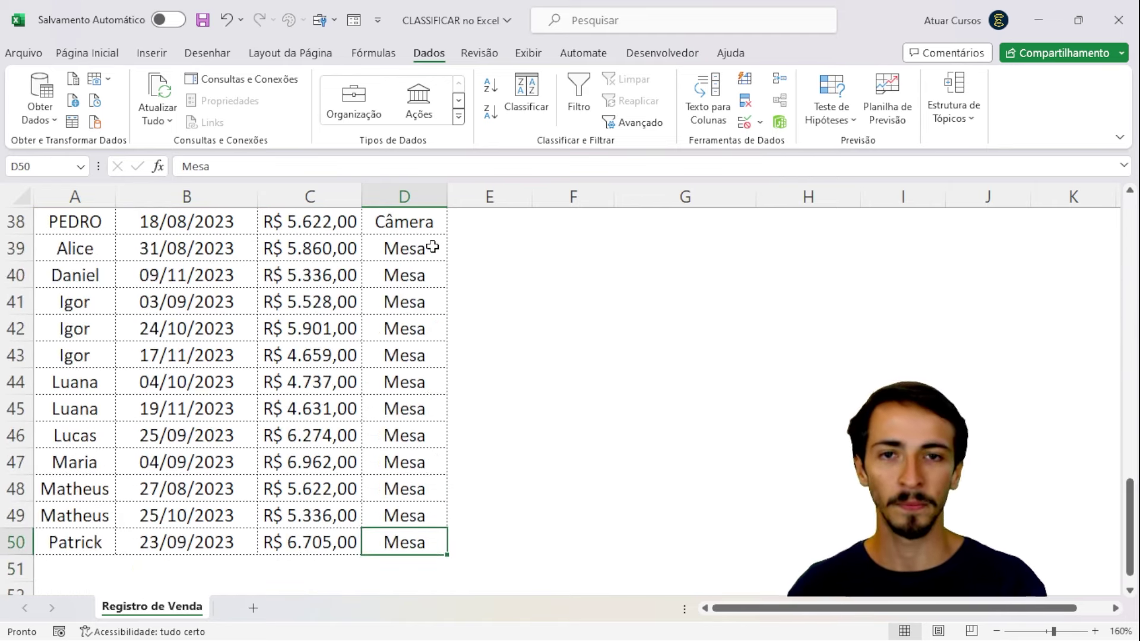
key(ctrl+Up)
key(Down)
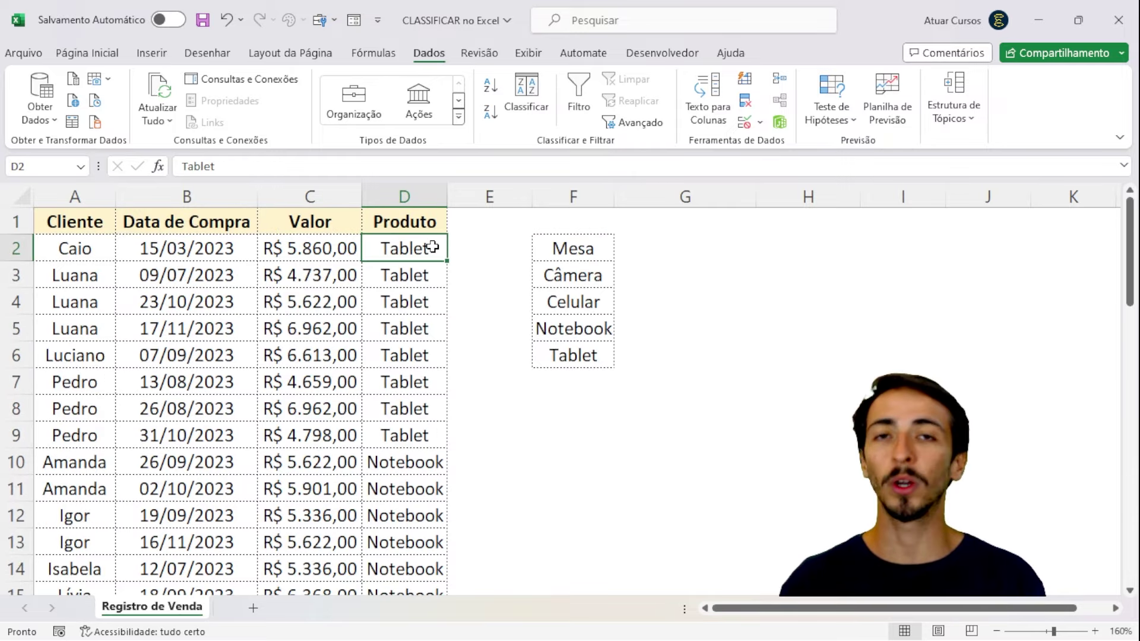
key(Left)
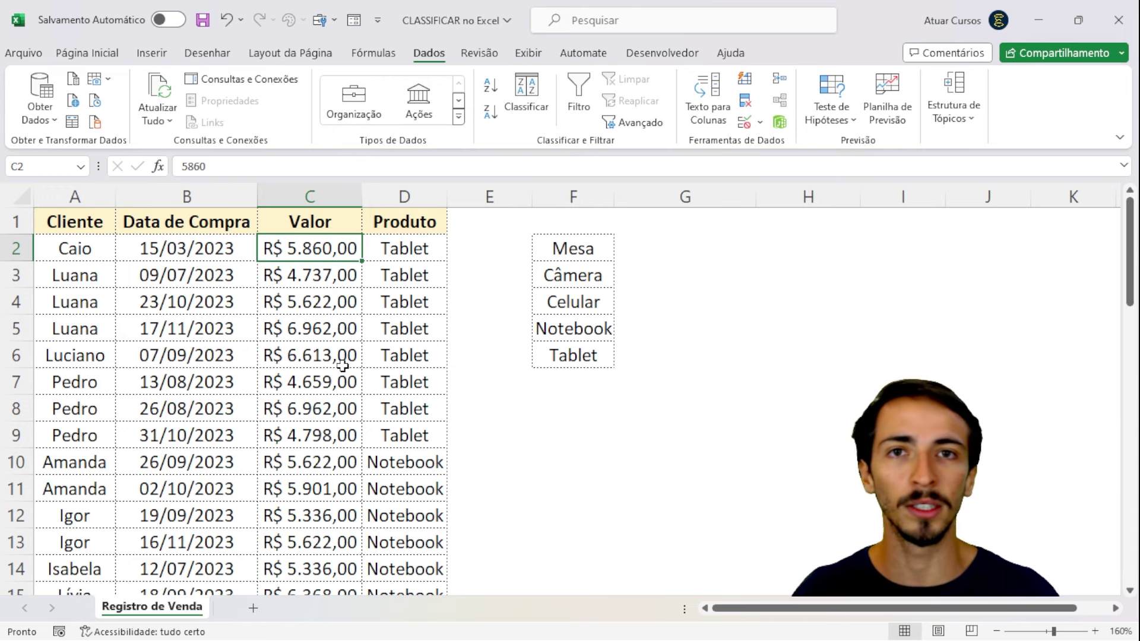
click(330, 346)
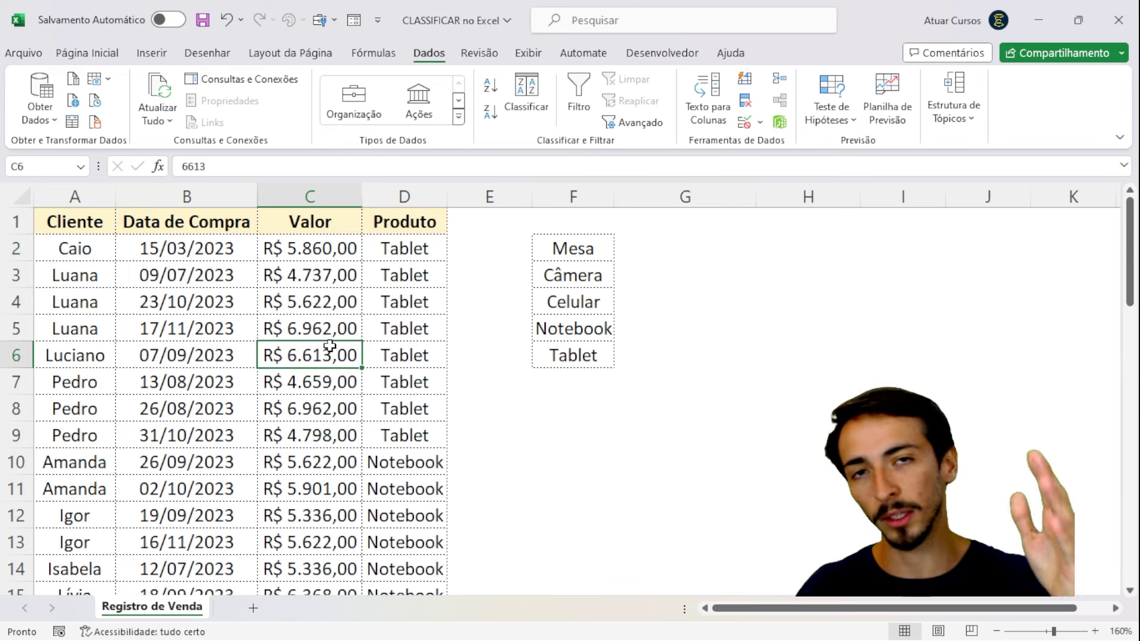